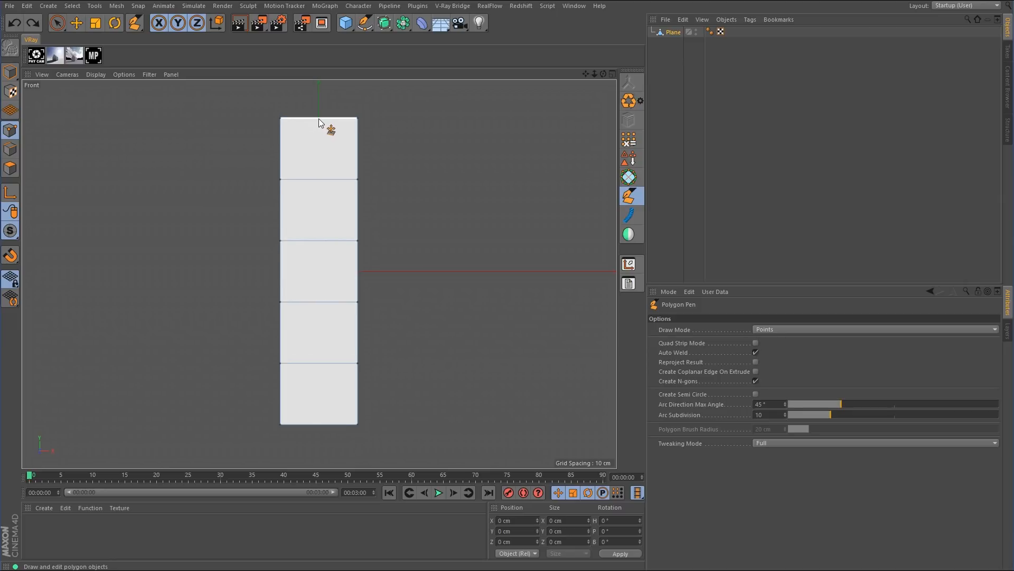
- Cut a vertical edge down the middle of the top polygon and select the edges around the polygon below it
drag(319, 118, 318, 174)
click(318, 179)
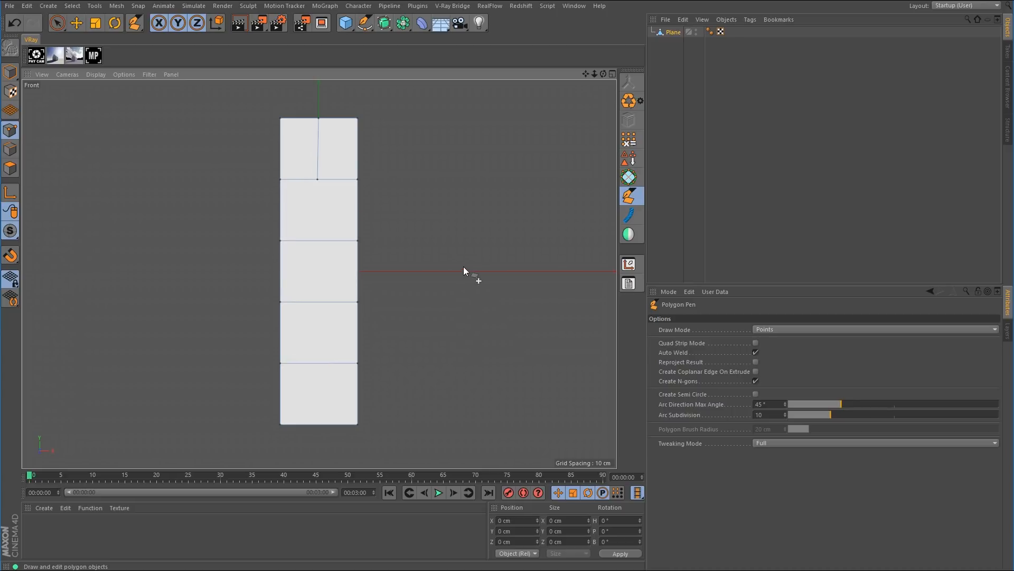
click(60, 24)
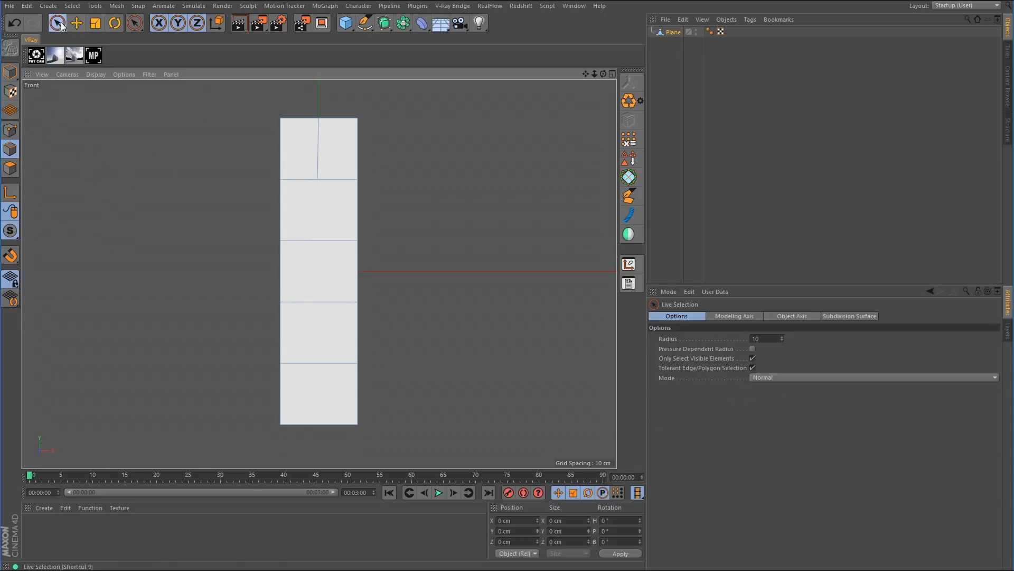
click(300, 182)
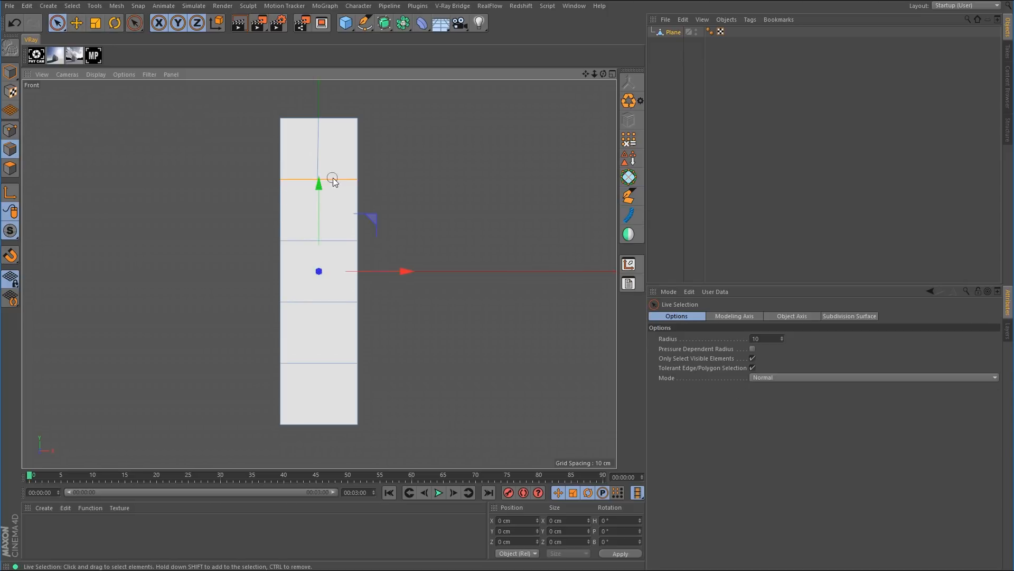
mouse_move(333, 178)
mouse_down()
mouse_move(325, 237)
mouse_move(274, 208)
mouse_up()
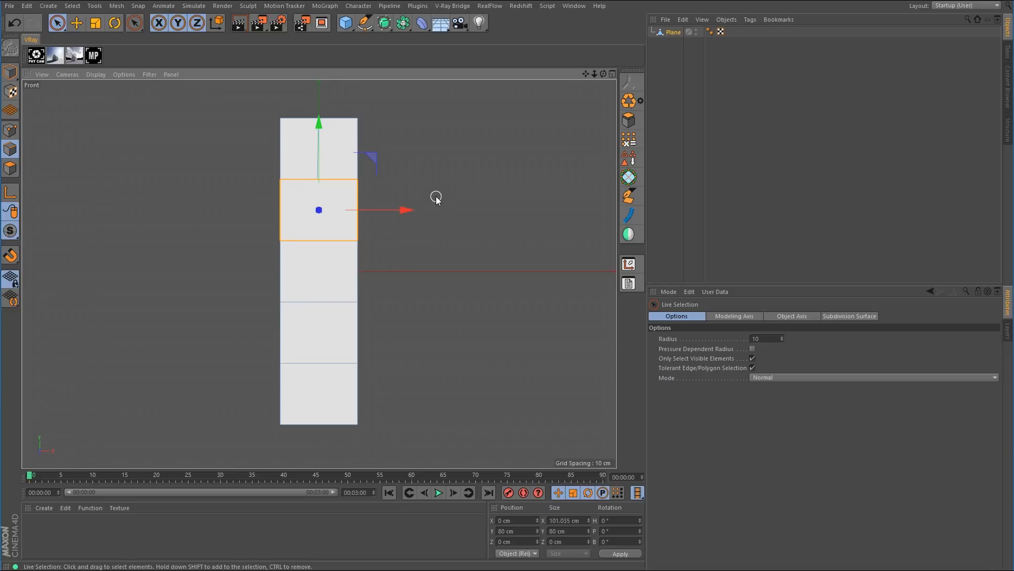
- With the Polygon Pen, cut the second polygon horizontally, extend the top polygon's vertical cut to that edge and connect it to the lower-right corner
click(10, 130)
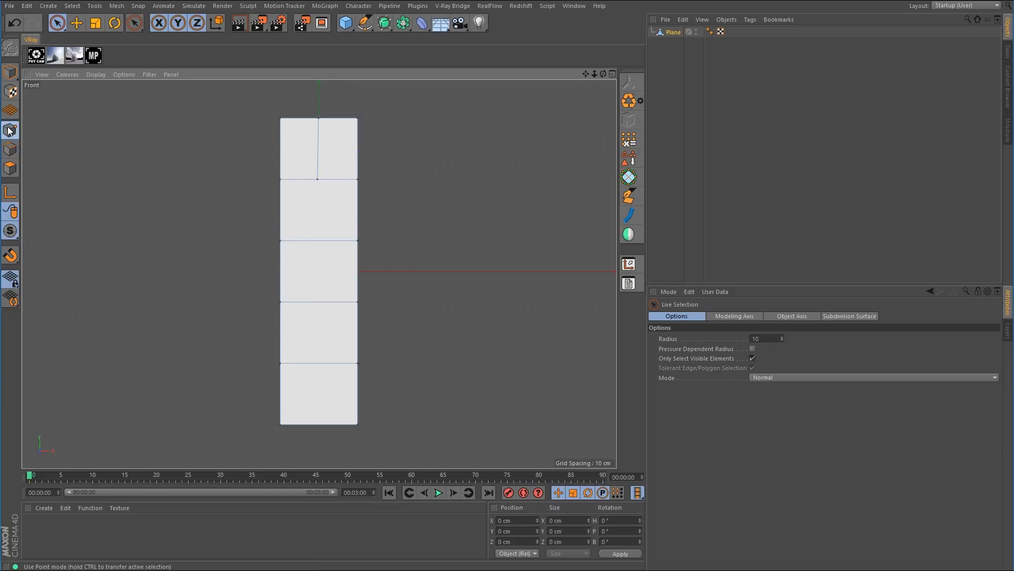
click(630, 199)
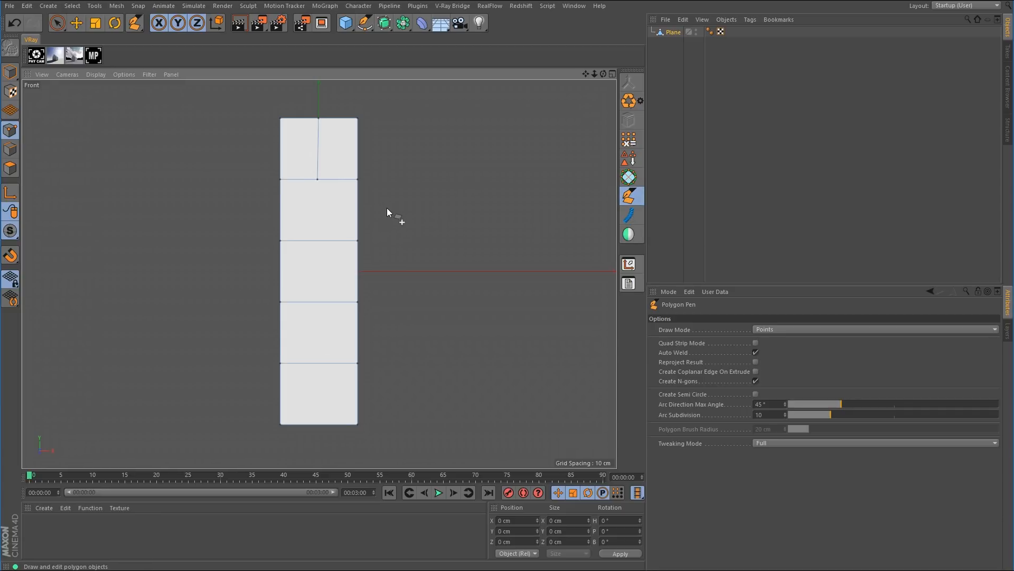
click(281, 209)
click(357, 208)
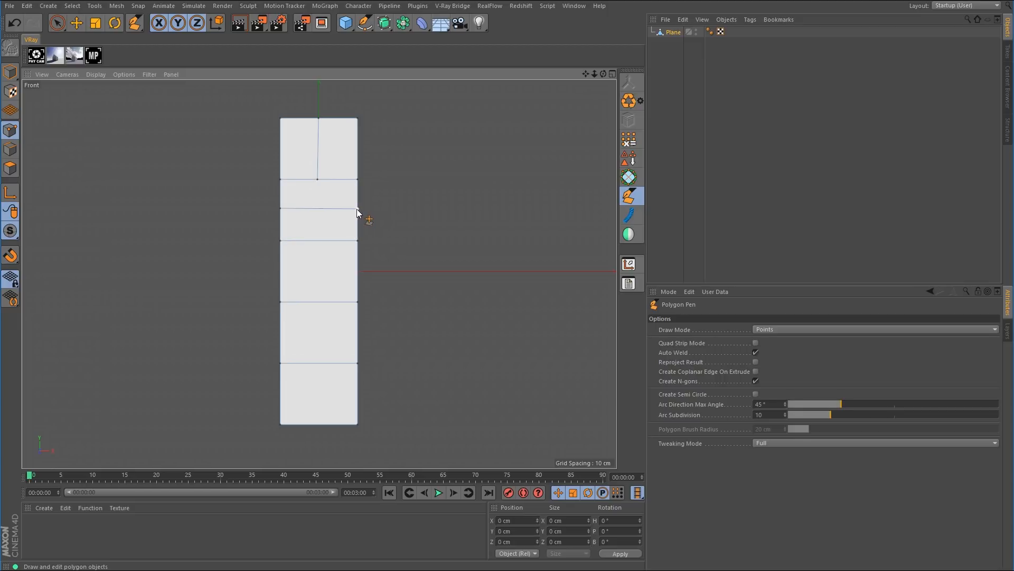
click(317, 180)
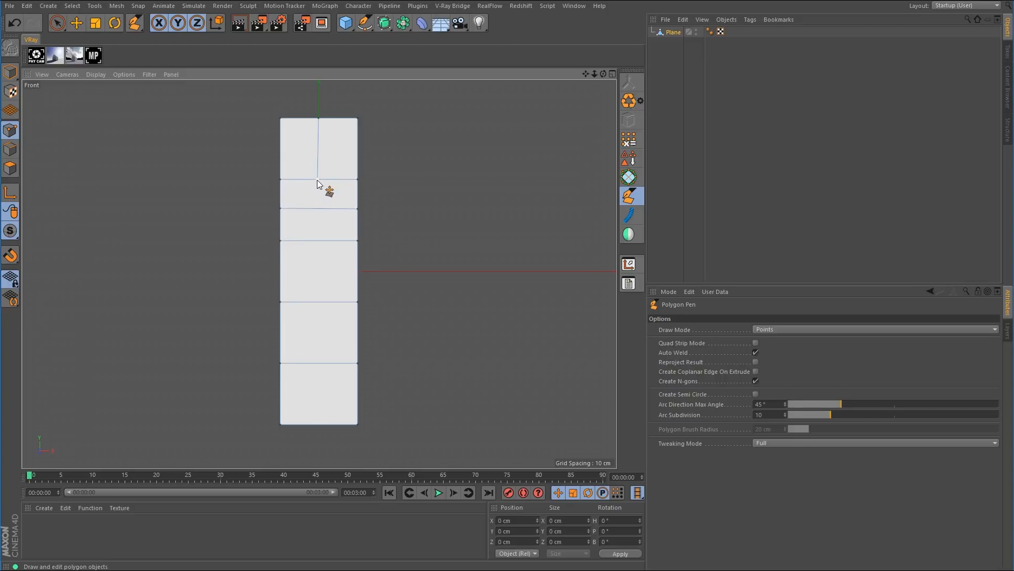
click(317, 207)
click(357, 240)
- Undo the cuts made in the second polygon
key(ctrl+z)
key(ctrl+z)
key(ctrl+z)
key(ctrl+z)
- Cut the second polygon diagonally from its upper-right to its lower-left corner and select the edges around each half
click(359, 180)
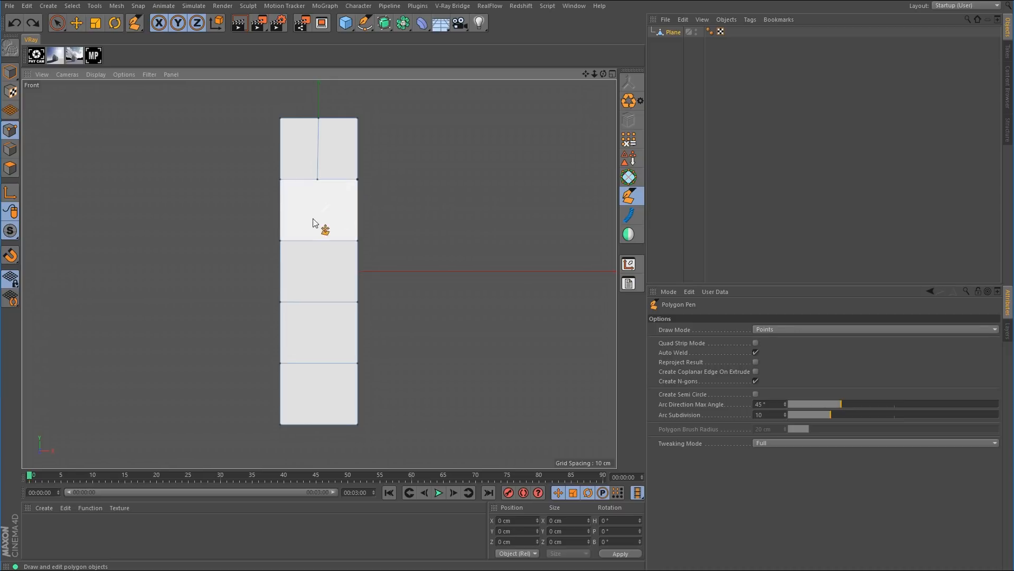
click(281, 241)
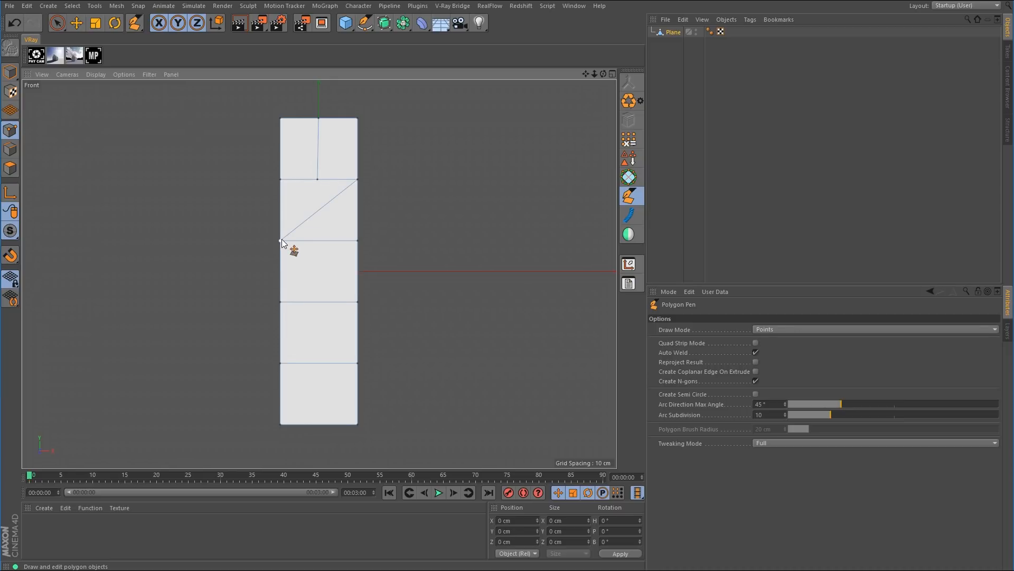
click(11, 151)
click(60, 23)
click(301, 194)
click(300, 185)
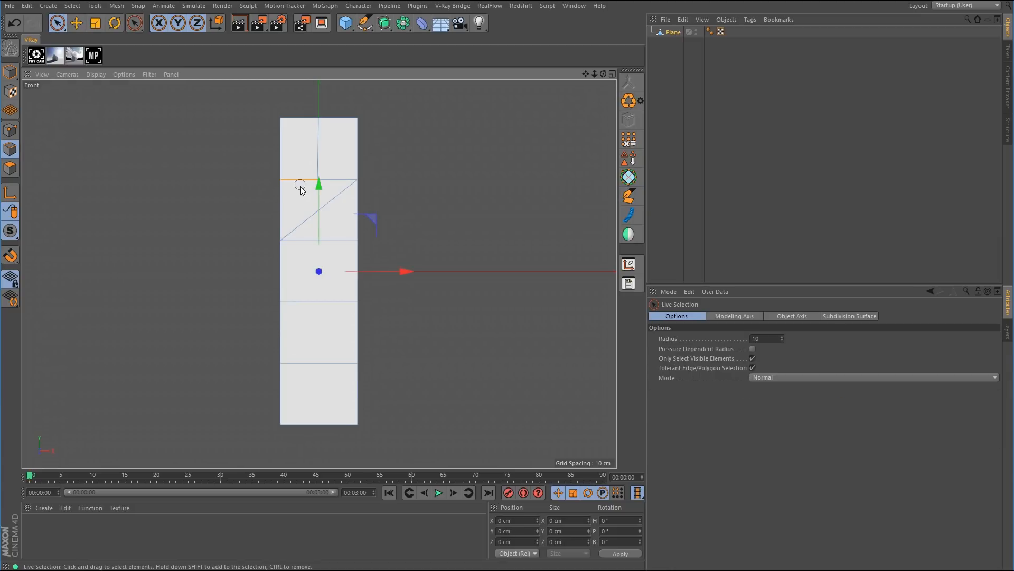
click(326, 184)
click(302, 185)
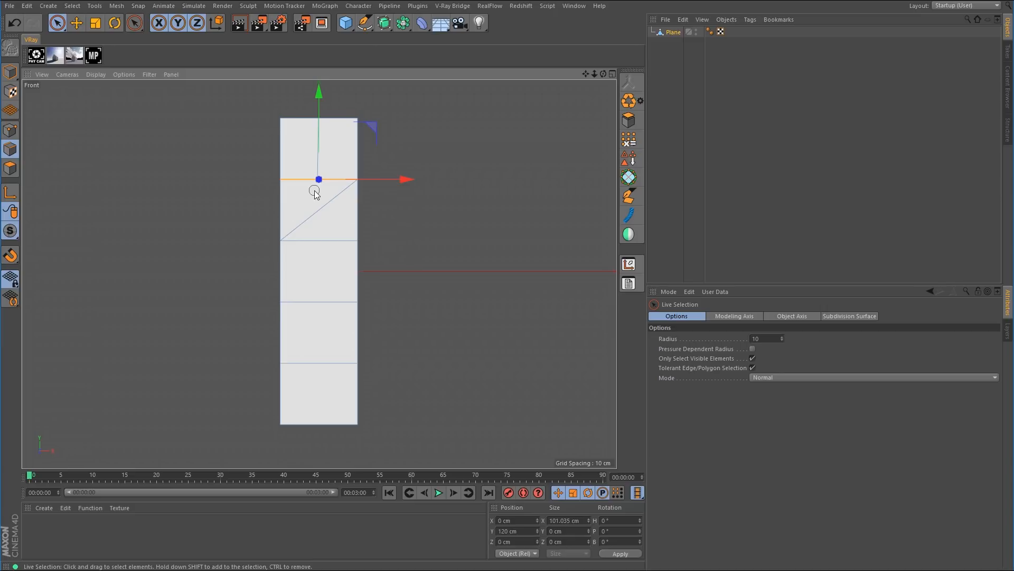
shift+drag(314, 194, 280, 196)
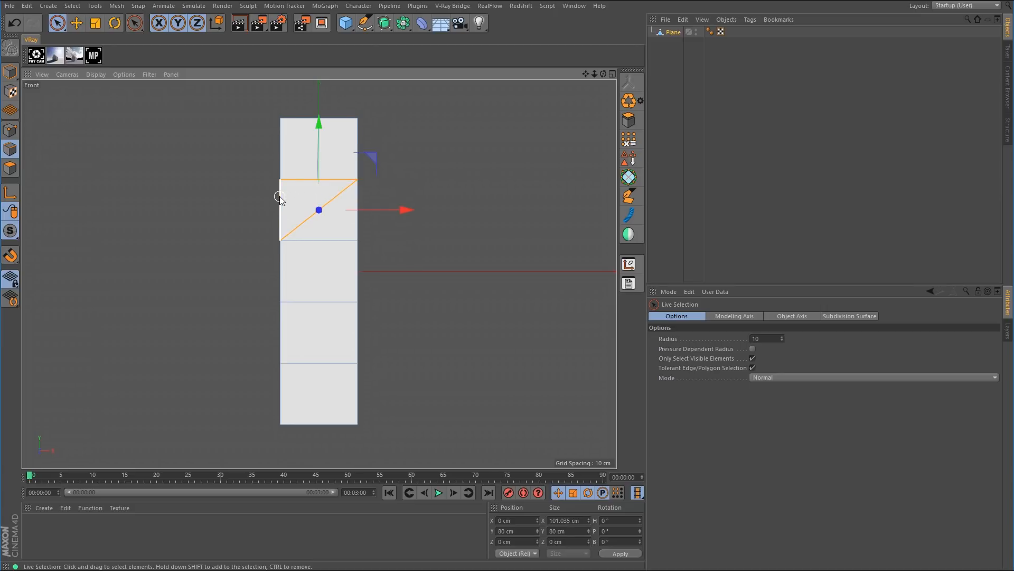
drag(333, 240, 326, 206)
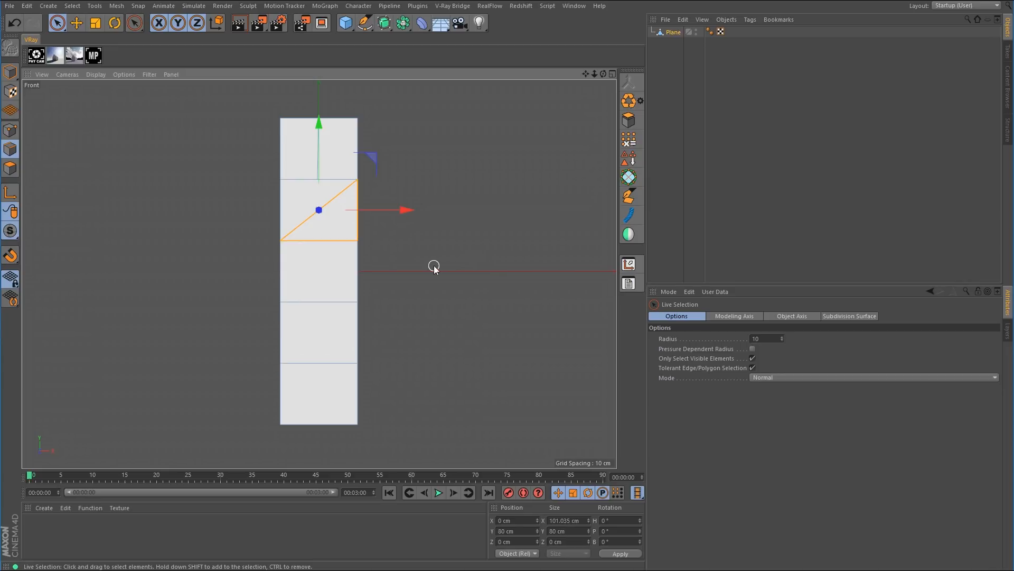
- Extrude the second polygon's right edge outward by about 48 cm and cut the new polygon horizontally across its middle
click(381, 211)
click(361, 214)
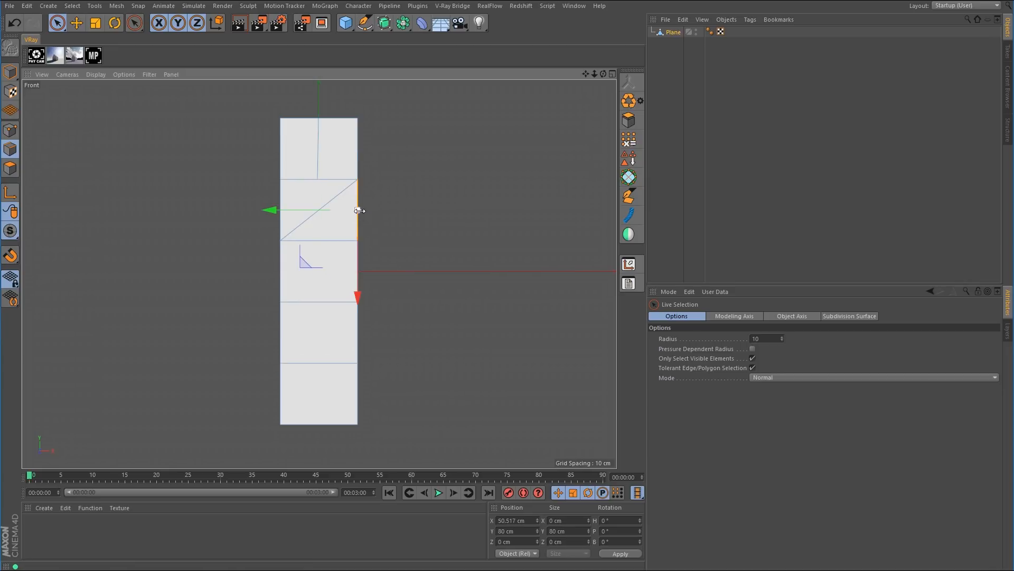
ctrl+drag(283, 211, 320, 210)
click(629, 195)
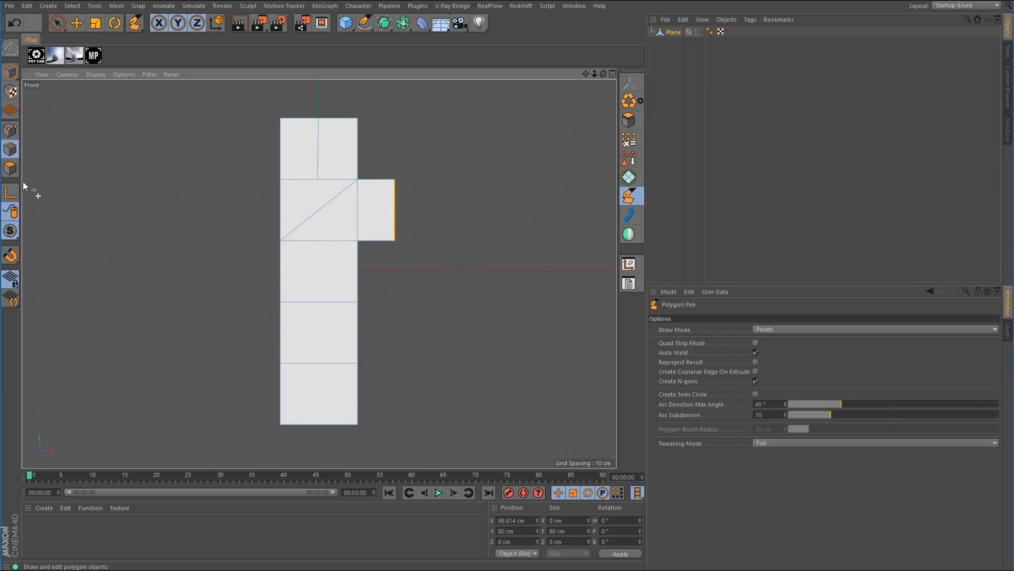
click(10, 130)
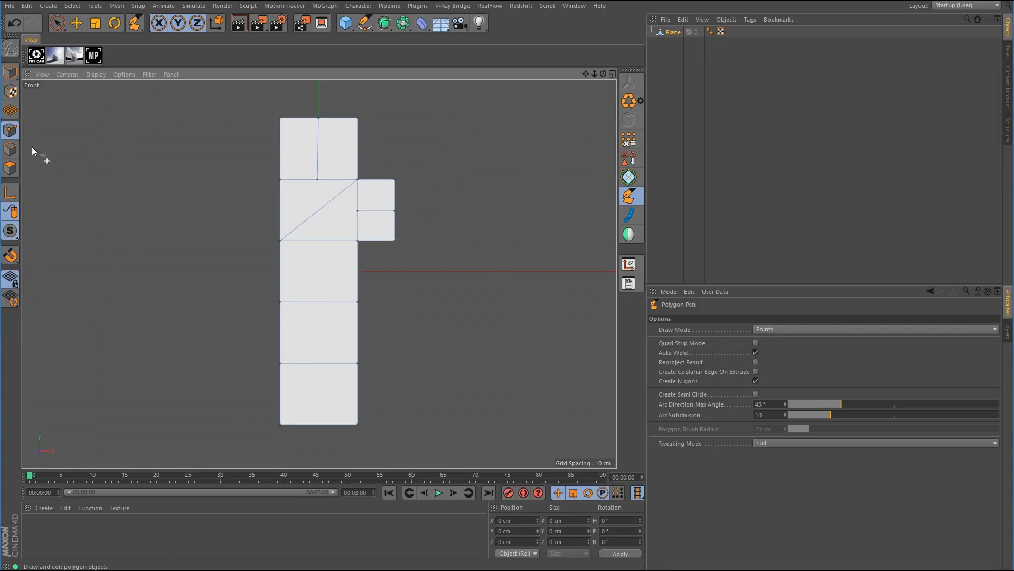
- Select the three edges around the lower triangle of the second polygon to examine its shape
click(10, 149)
click(57, 22)
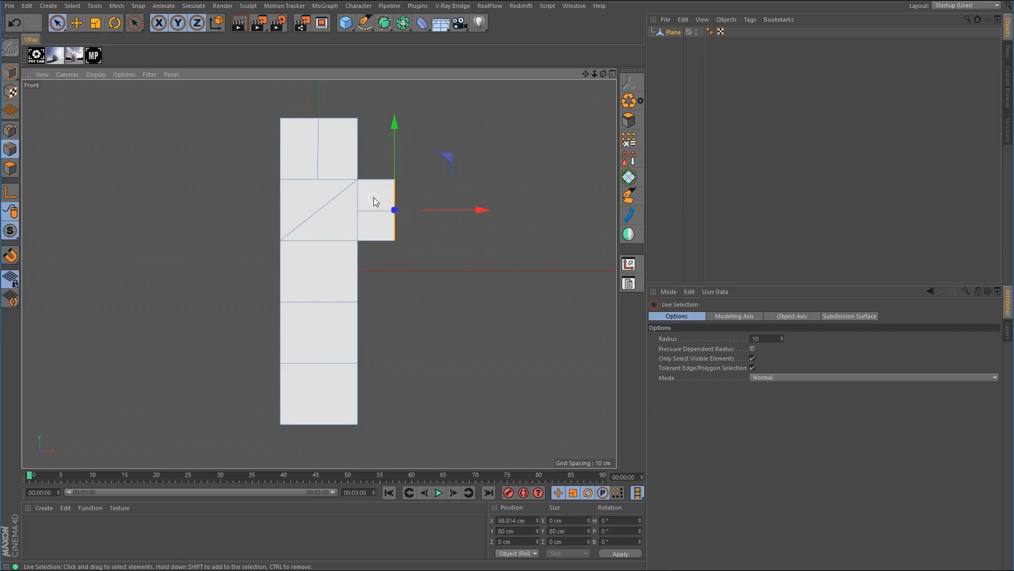
drag(347, 226, 342, 198)
drag(340, 242, 343, 242)
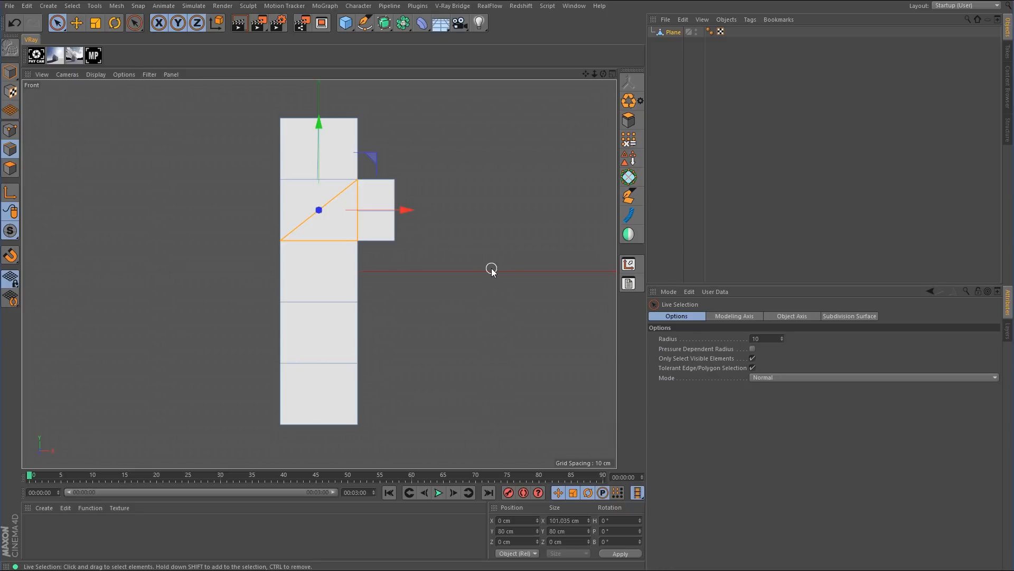
- Undo the extrusion and all added cuts back to the plain five-polygon strip
key(ctrl+z)
key(ctrl+z)
key(ctrl+z)
key(ctrl+z)
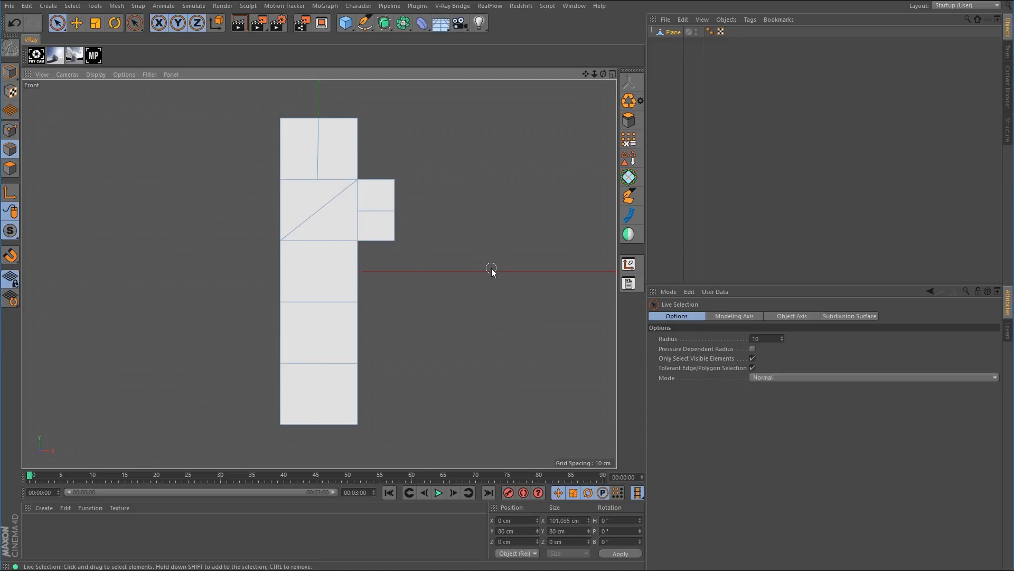
key(ctrl+z)
key(ctrl+z)
key(ctrl+z)
key(ctrl+z)
key(ctrl+z)
key(ctrl+z)
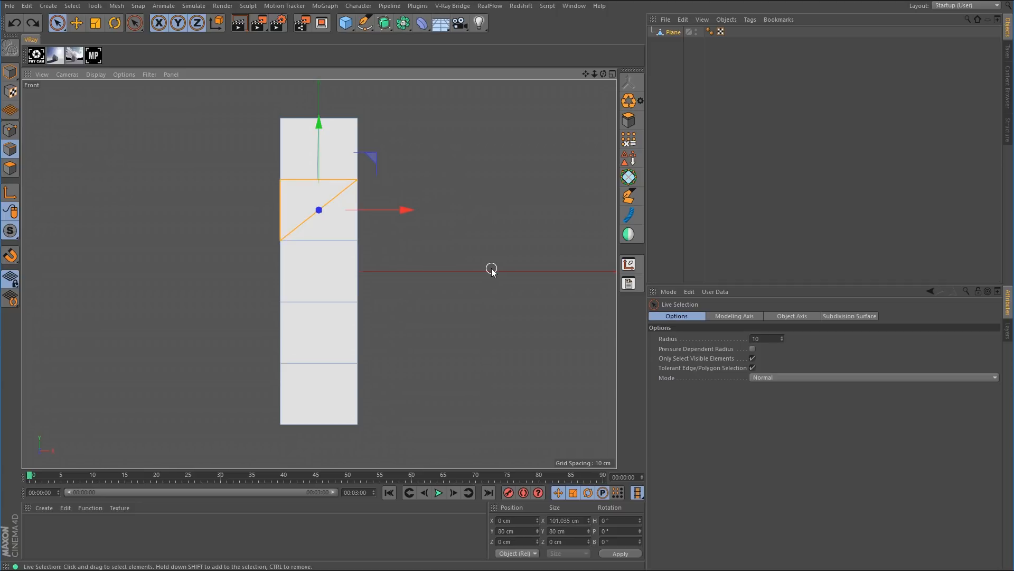
key(ctrl+z)
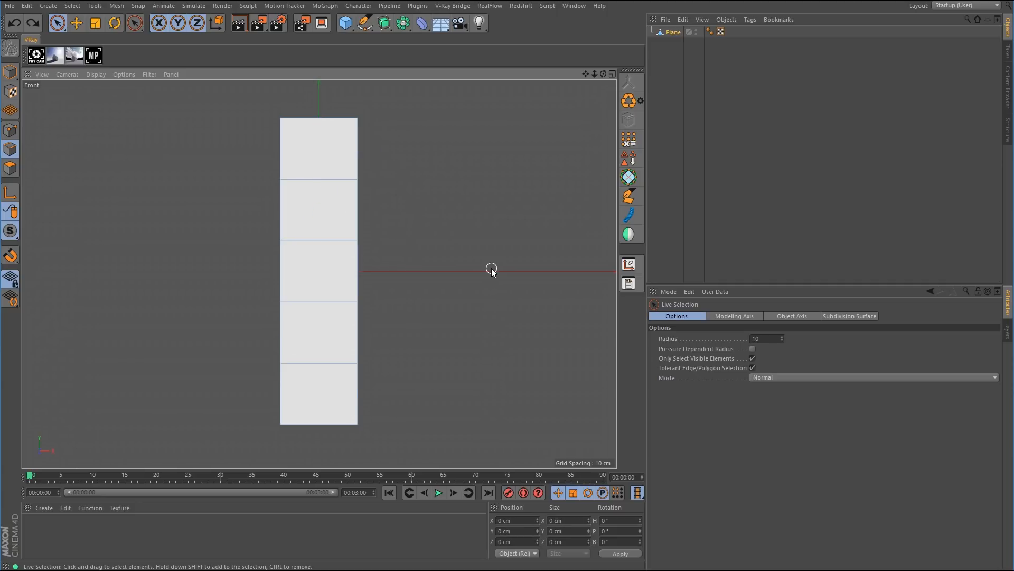
- Cut two vertical edges through the top polygon with the Polygon Pen and select the edges around the polygon below
click(13, 132)
click(319, 118)
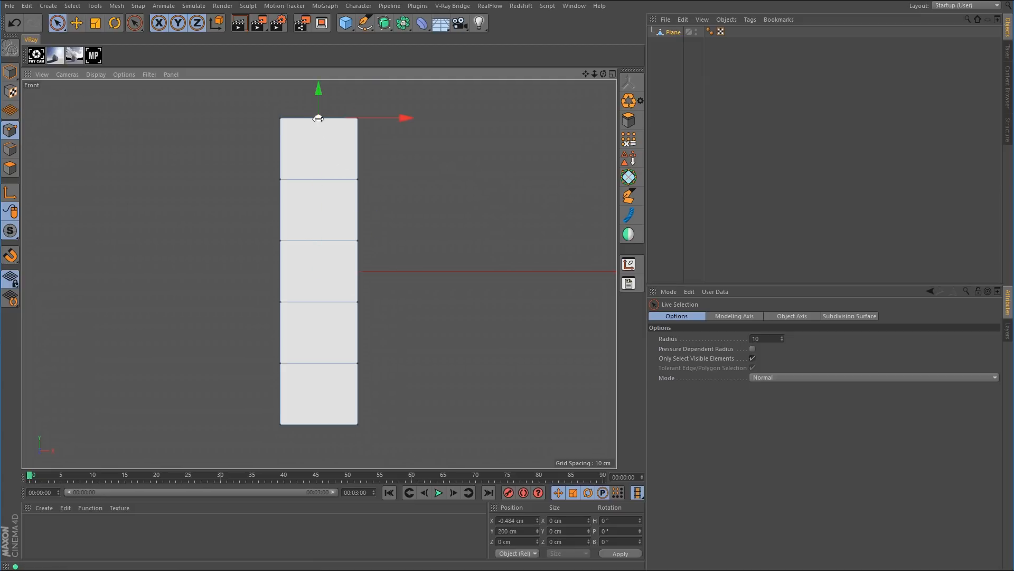
click(629, 196)
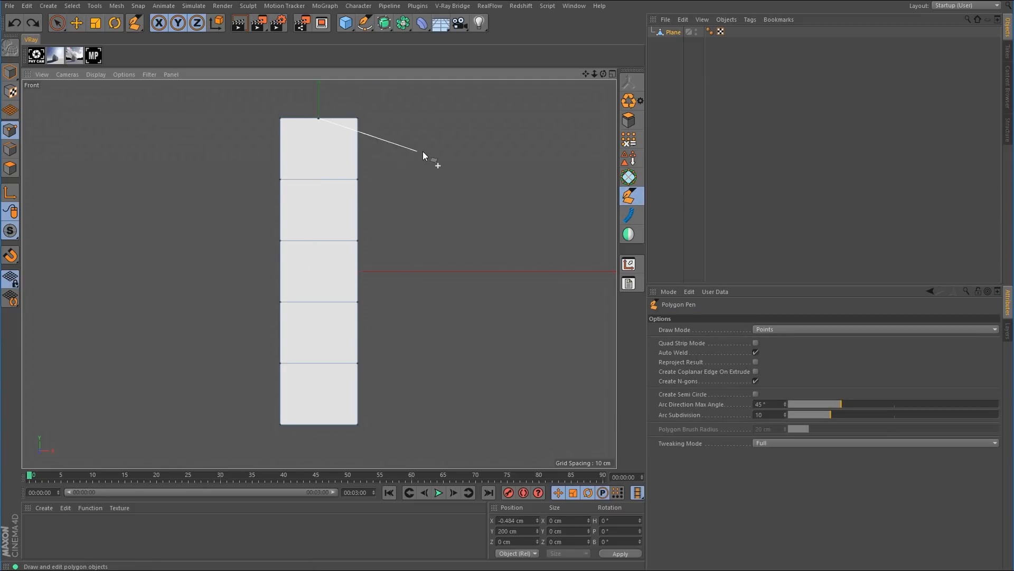
key(ctrl+z)
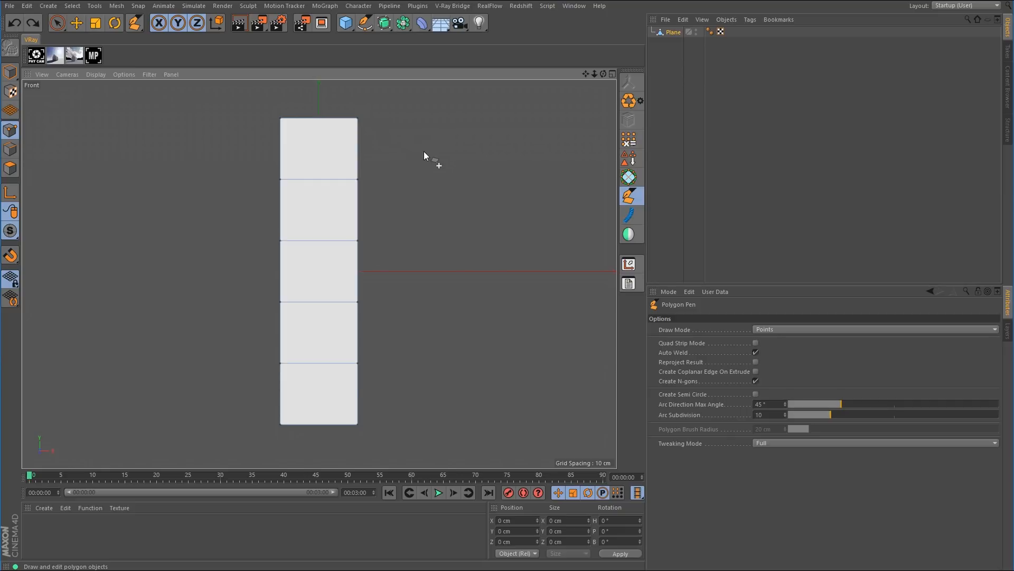
click(303, 119)
click(303, 177)
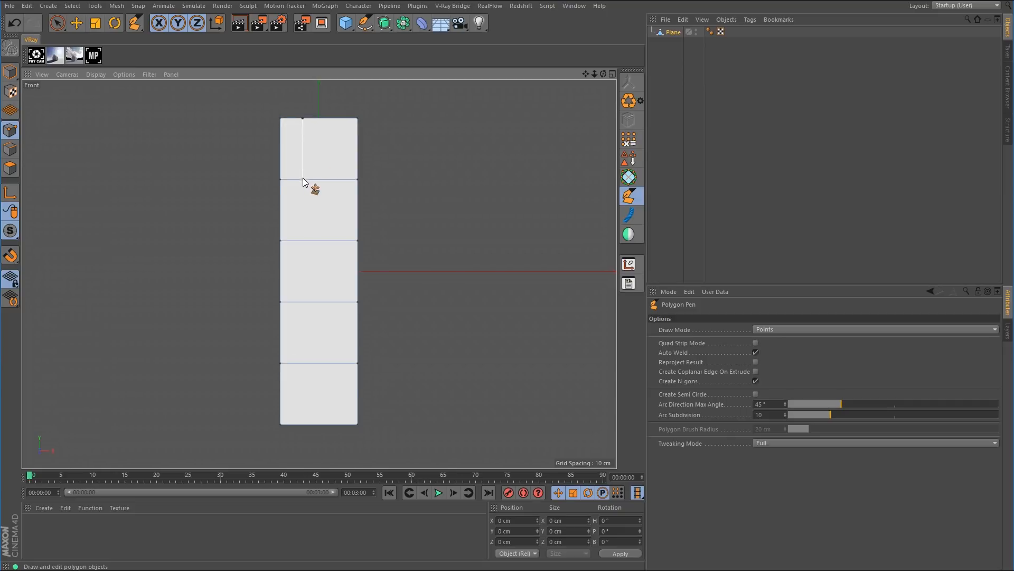
click(331, 179)
click(57, 23)
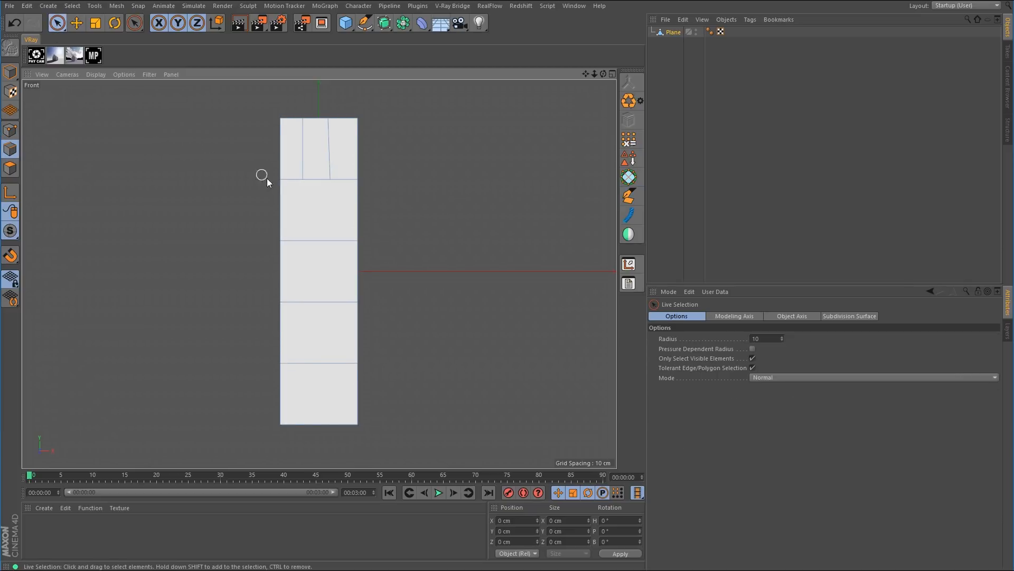
click(284, 199)
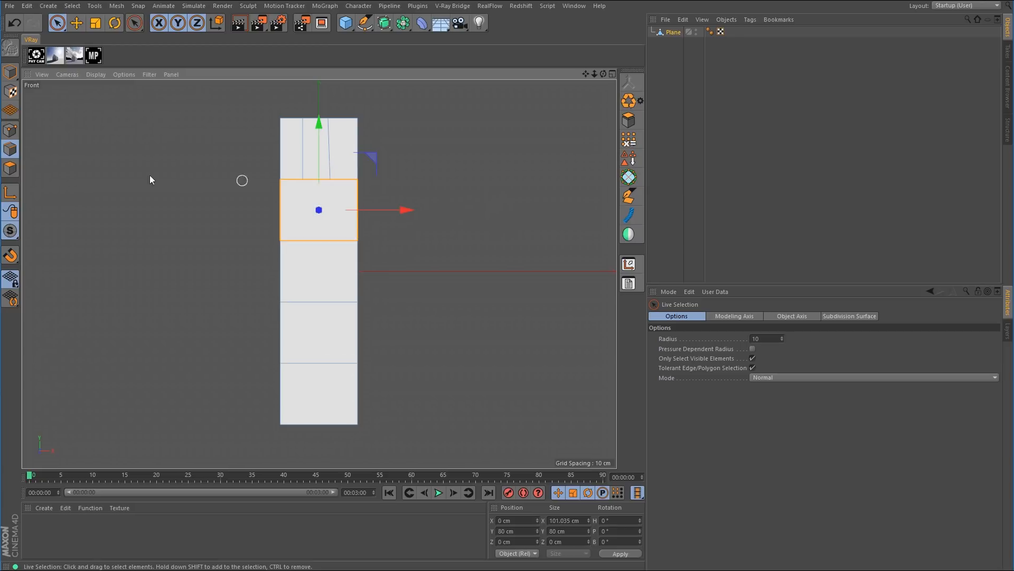
- Cut the second polygon horizontally, extend both vertical cuts down to that edge and connect their ends to the polygon's lower corners
click(10, 130)
click(630, 196)
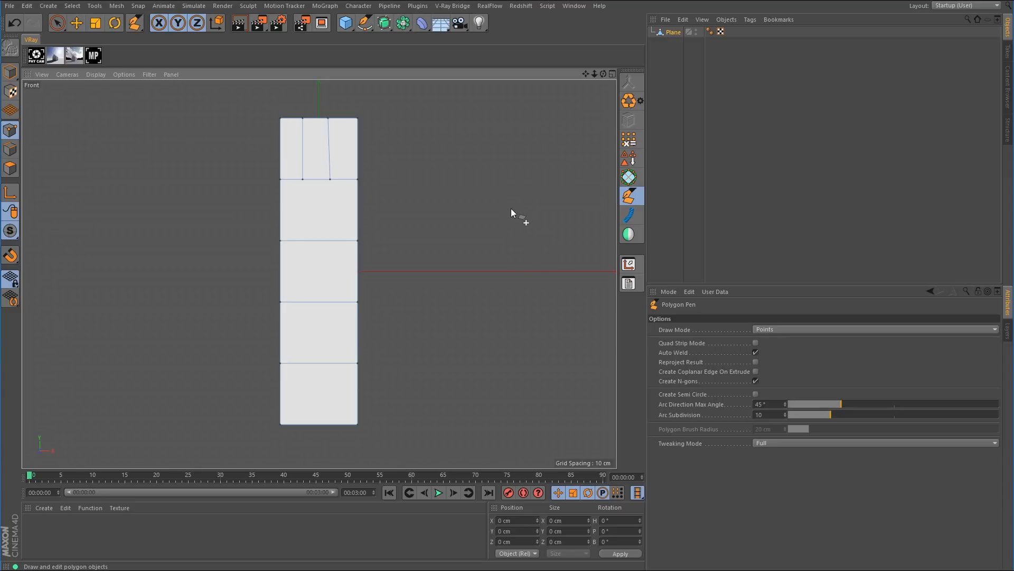
click(281, 211)
click(356, 211)
click(331, 211)
click(303, 211)
click(358, 241)
click(280, 241)
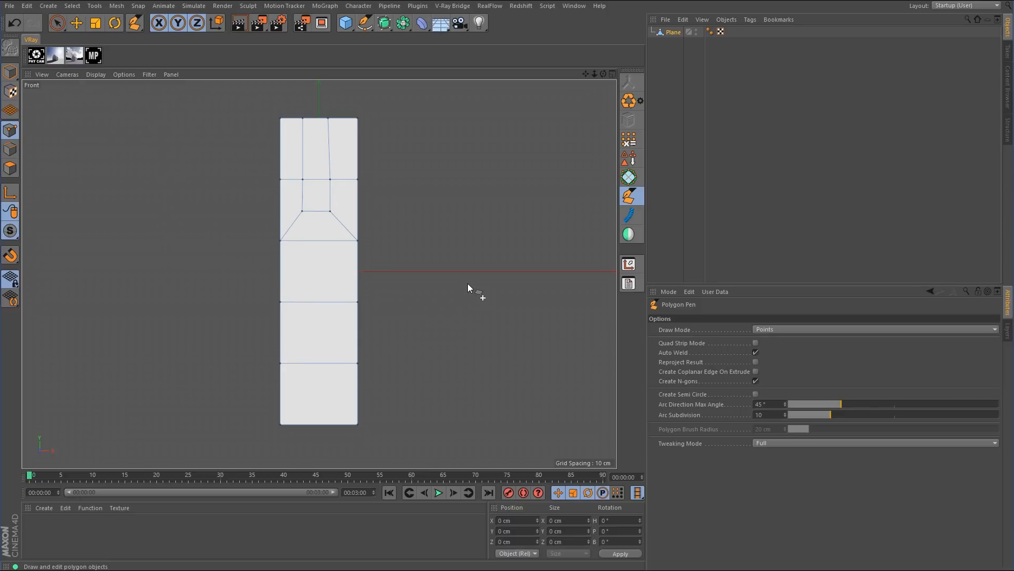
- Undo the stray point and the cuts made in the second polygon
click(487, 266)
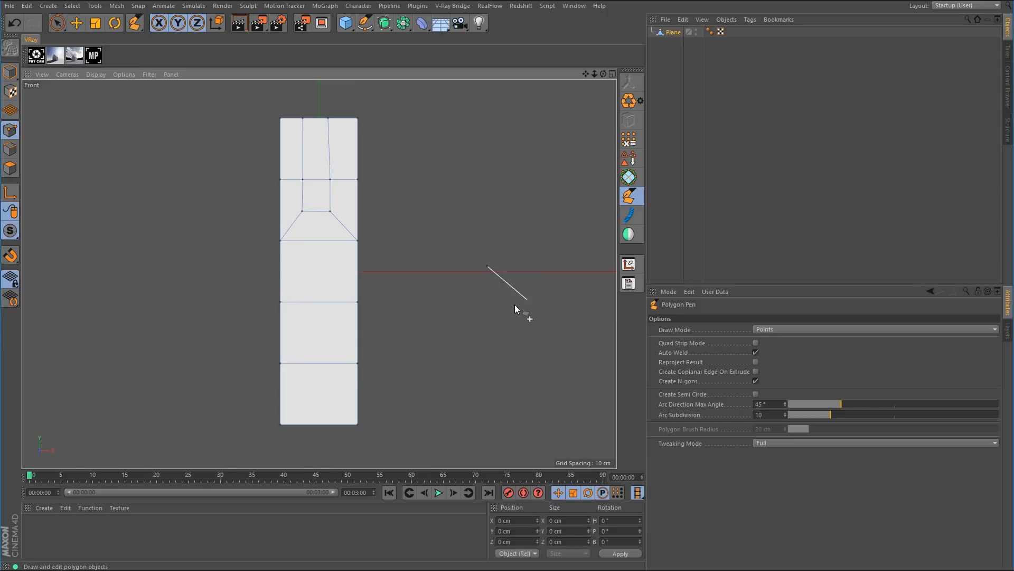
key(ctrl+z)
key(ctrl+z)
key(ctrl+z)
key(ctrl+z)
- Cut a vertical centre edge through the lower three polygons, from the strip's bottom edge up to the second polygon's lower edge
click(318, 364)
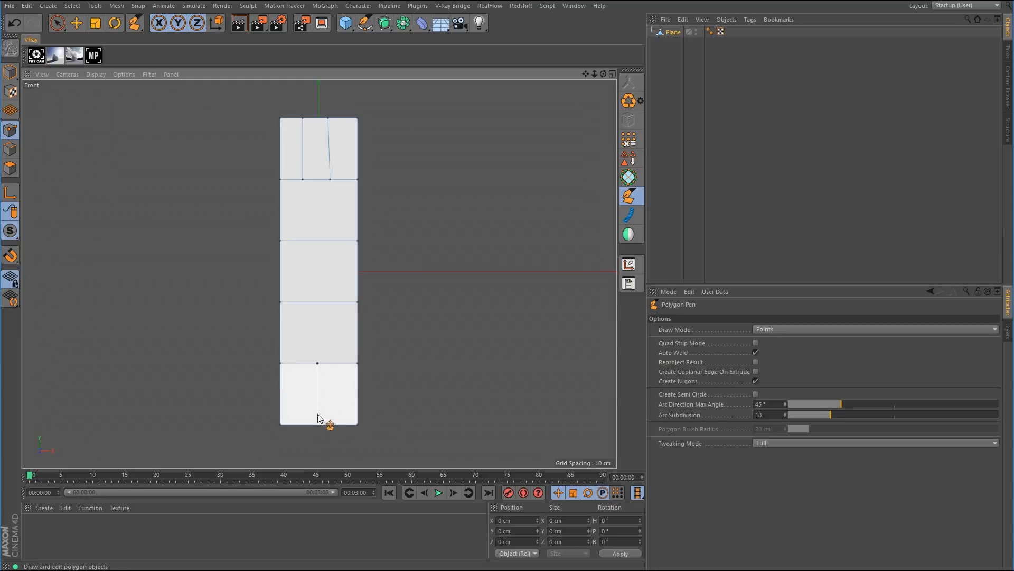
click(318, 424)
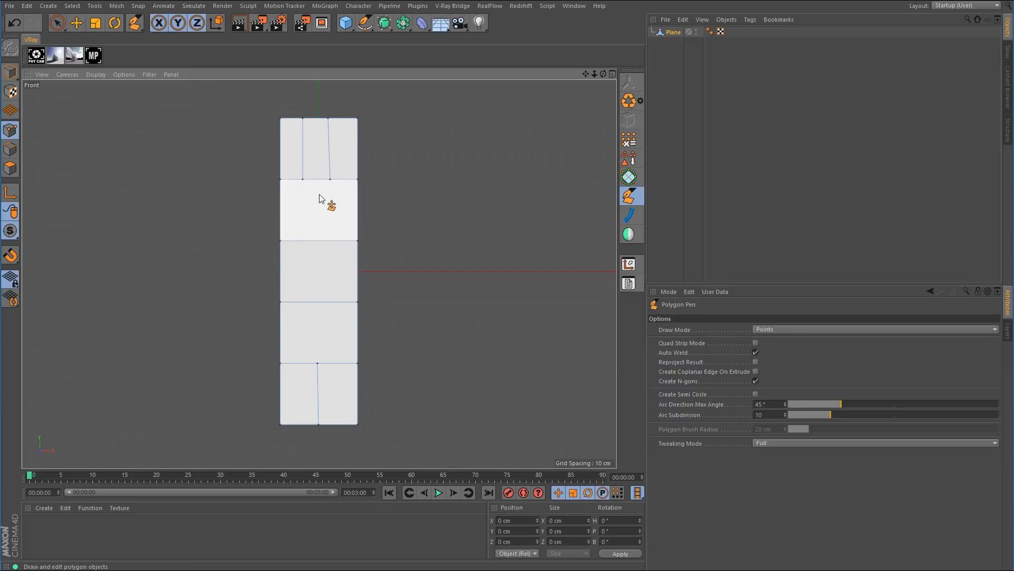
click(318, 363)
click(318, 242)
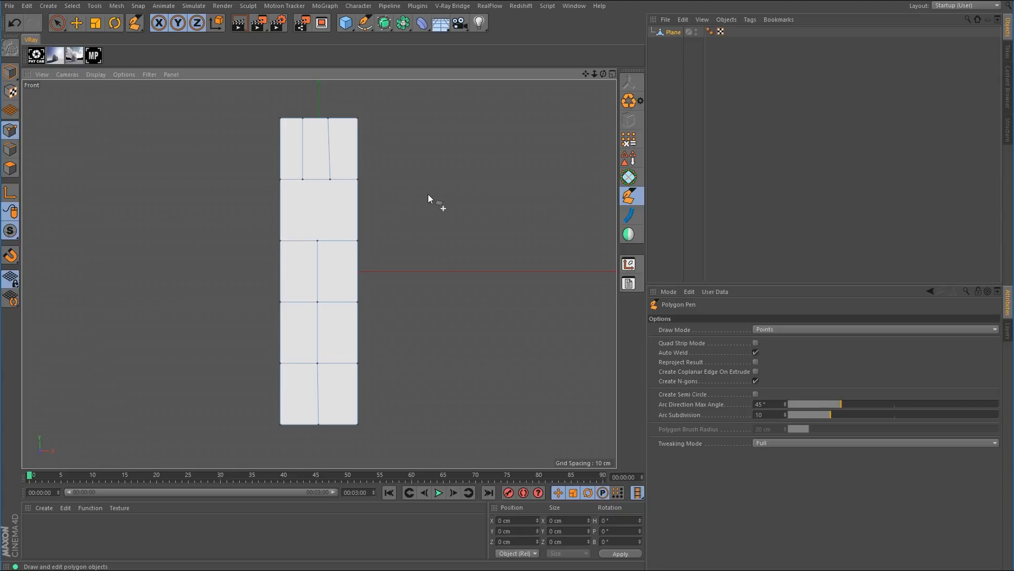
- Connect the lower ends of the top polygon's two vertical cuts to the upper end of the centre edge
click(303, 179)
click(318, 240)
click(318, 241)
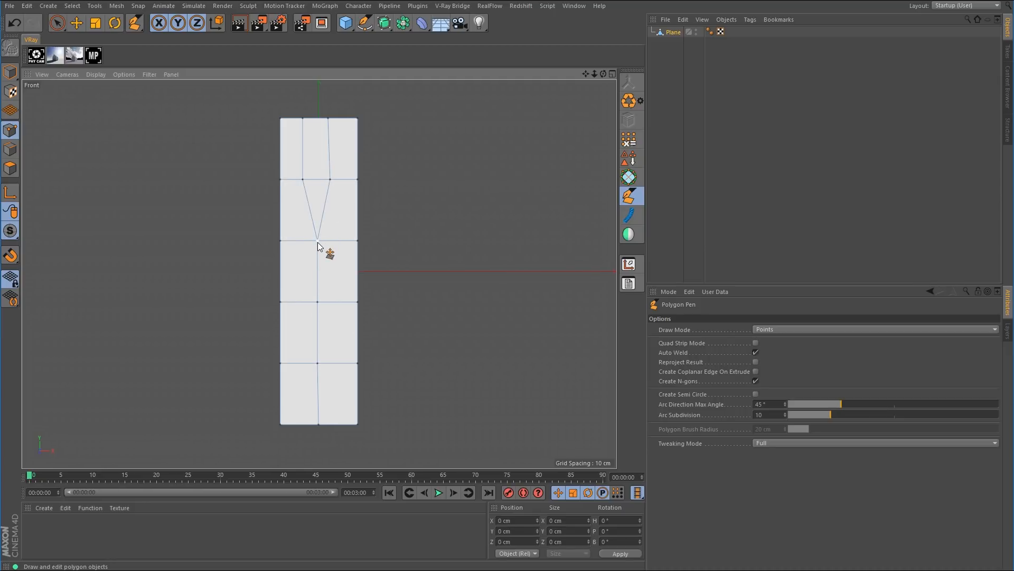
- Cut from the triangle's slanted side horizontally to the second polygon's outer edge, and select the triangle's three edges with Live Selection
click(324, 207)
click(10, 149)
click(57, 23)
mouse_move(330, 195)
mouse_down()
mouse_move(318, 176)
mouse_move(310, 208)
mouse_move(323, 218)
mouse_up()
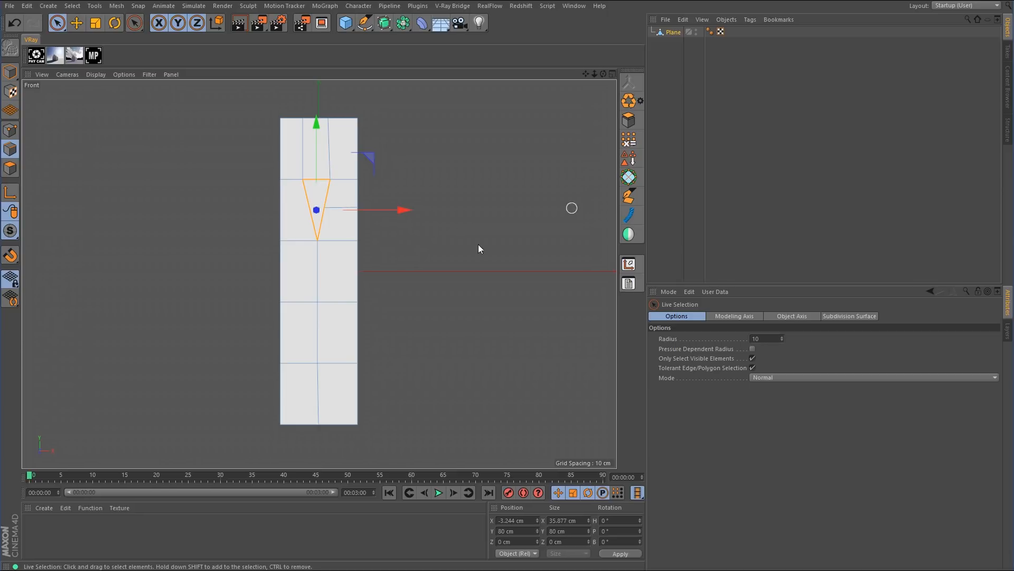
click(10, 130)
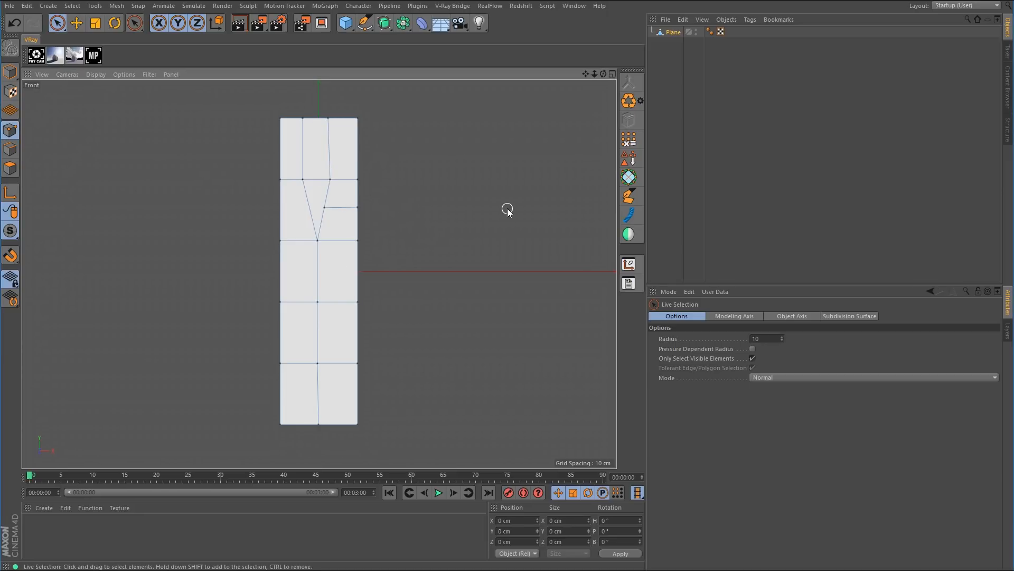
- Undo the triangle routing, the centre edge and the top polygon's two vertical cuts
key(ctrl+z)
key(ctrl+z)
key(ctrl+z)
key(ctrl+z)
key(ctrl+z)
key(ctrl+z)
key(ctrl+z)
key(ctrl+z)
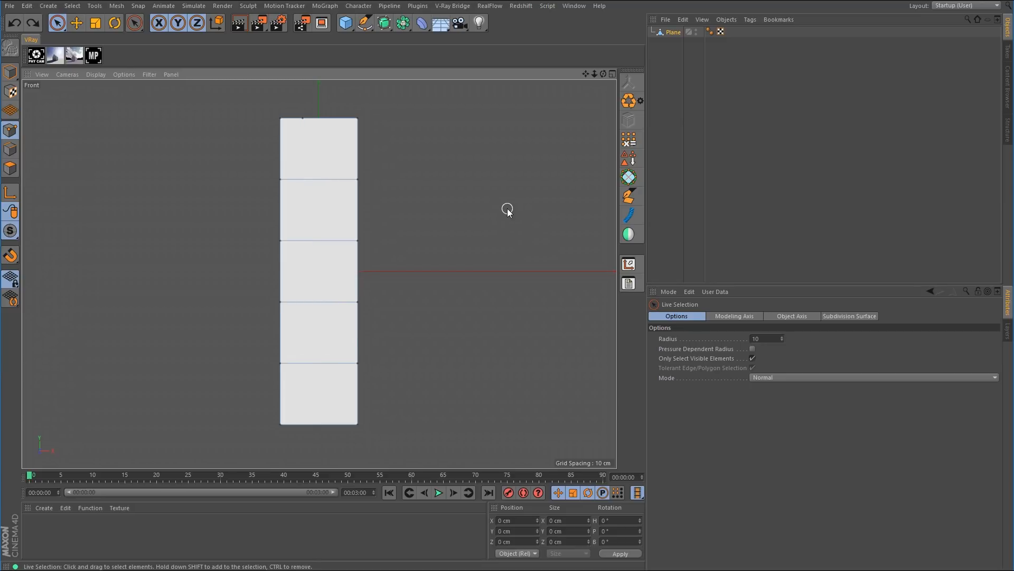
- Enable Use Loop Range for Loop/Path Cut and place a vertical cut near the middle of the top polygon's upper edge
click(629, 196)
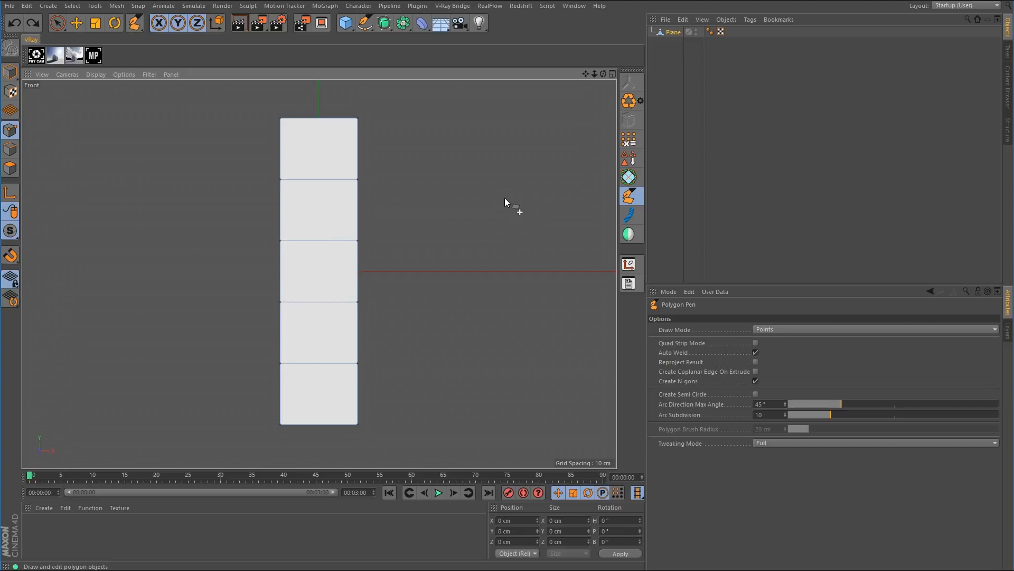
right_click(438, 196)
right_click(457, 192)
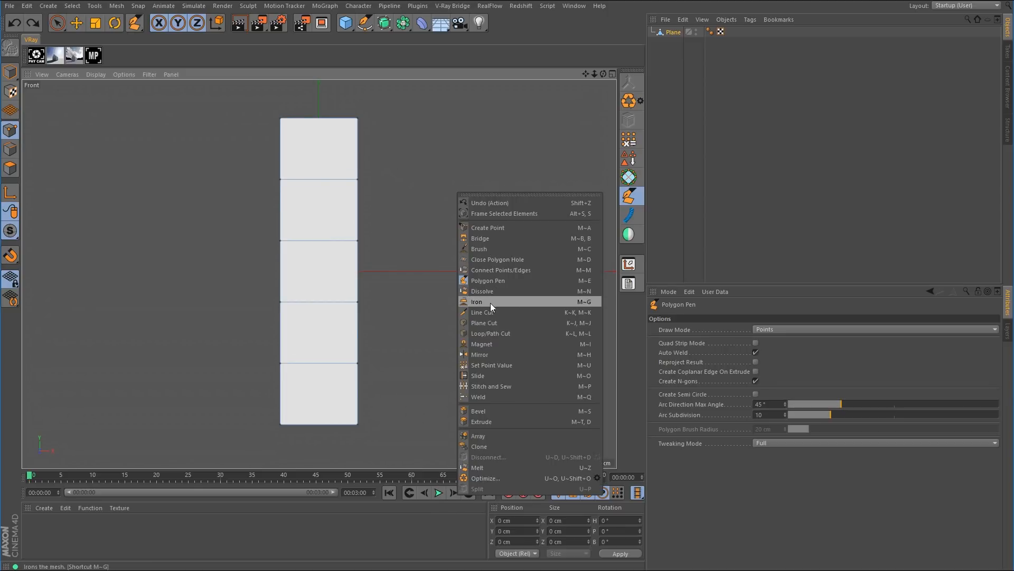
click(492, 333)
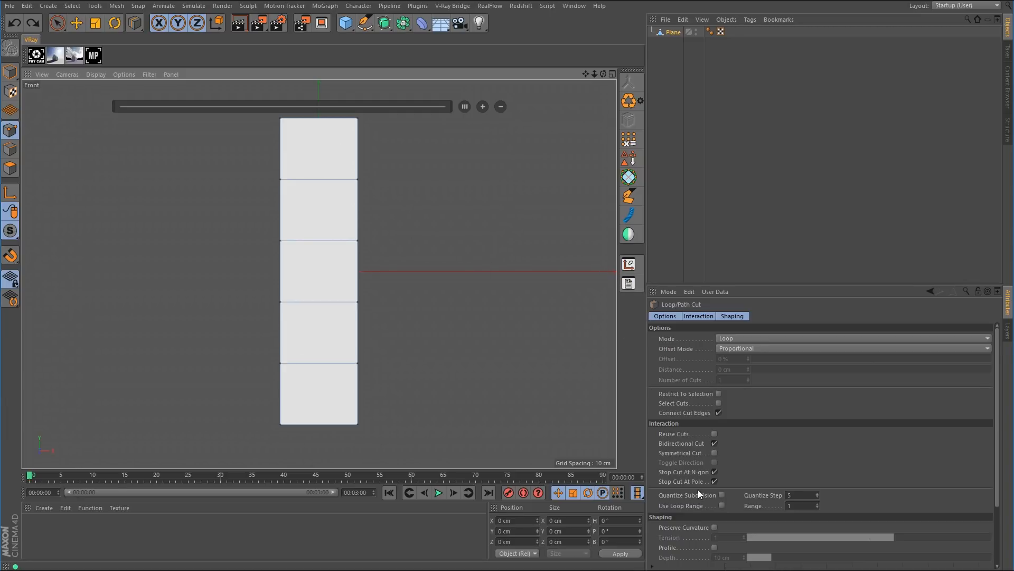
click(721, 505)
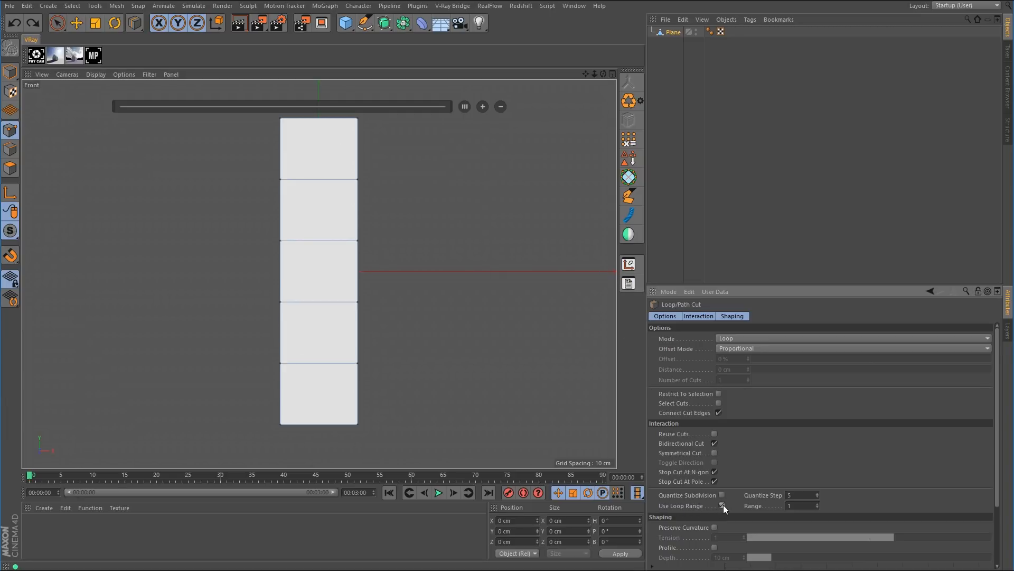
click(319, 117)
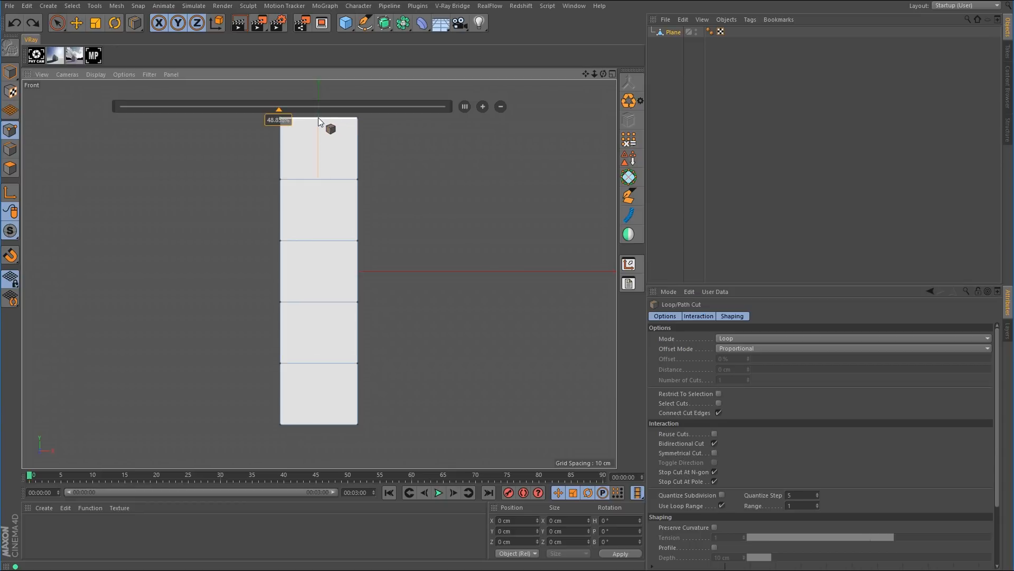
- Increase the loop cut to three evenly spaced cuts and limit its loop range to 1 so only the top polygon is divided
click(817, 503)
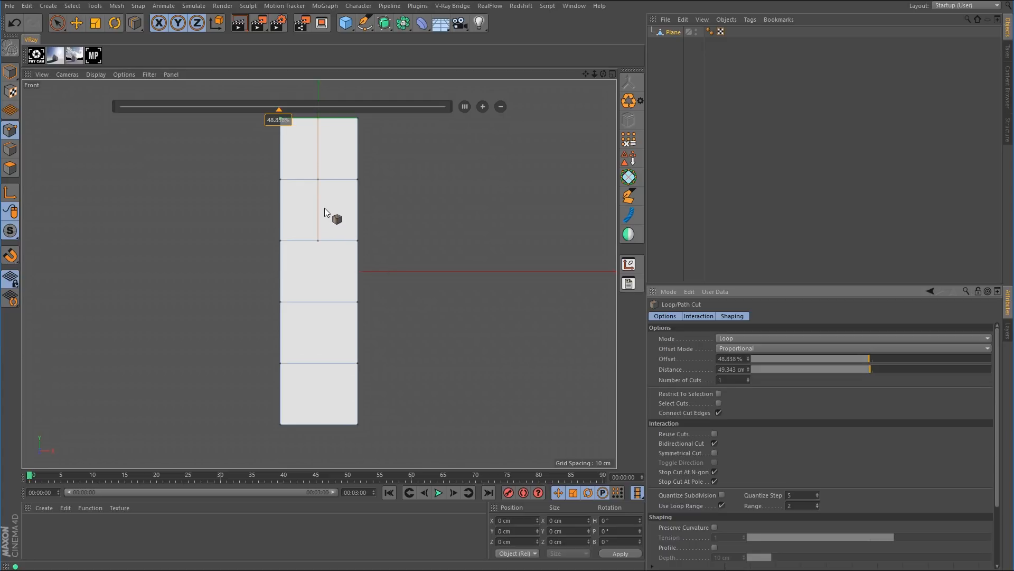
click(817, 508)
click(483, 107)
click(483, 107)
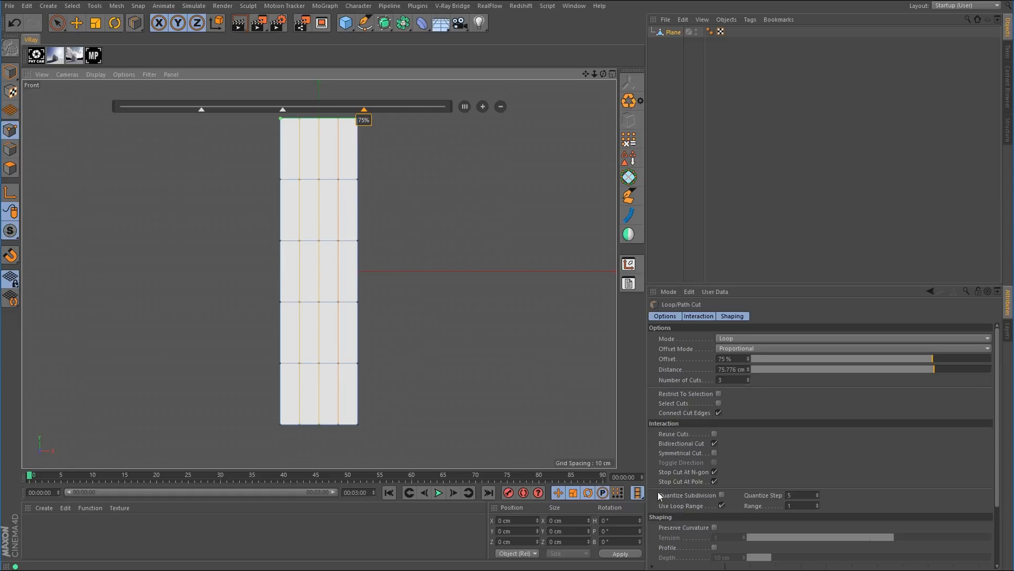
click(818, 504)
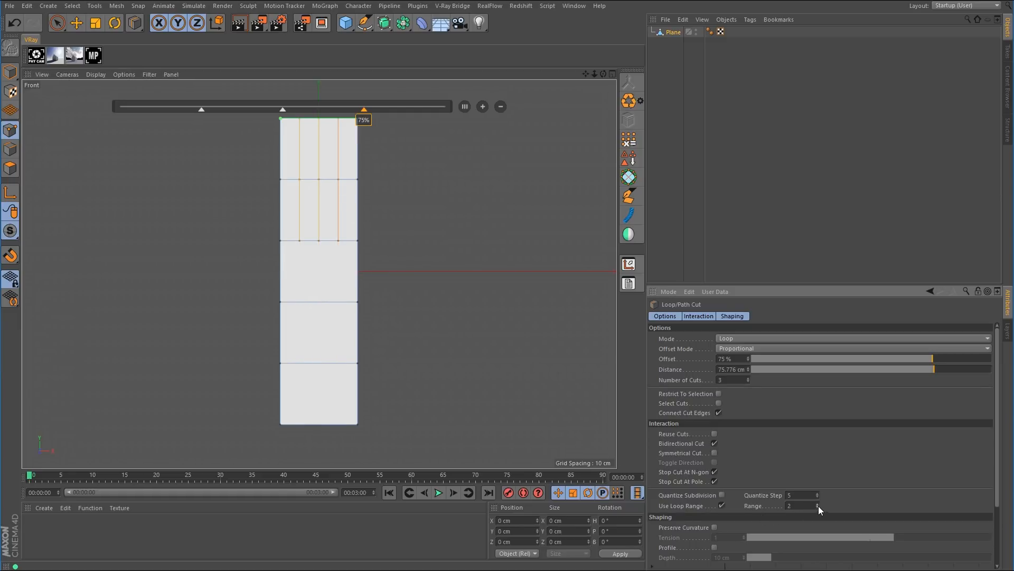
click(818, 507)
click(501, 106)
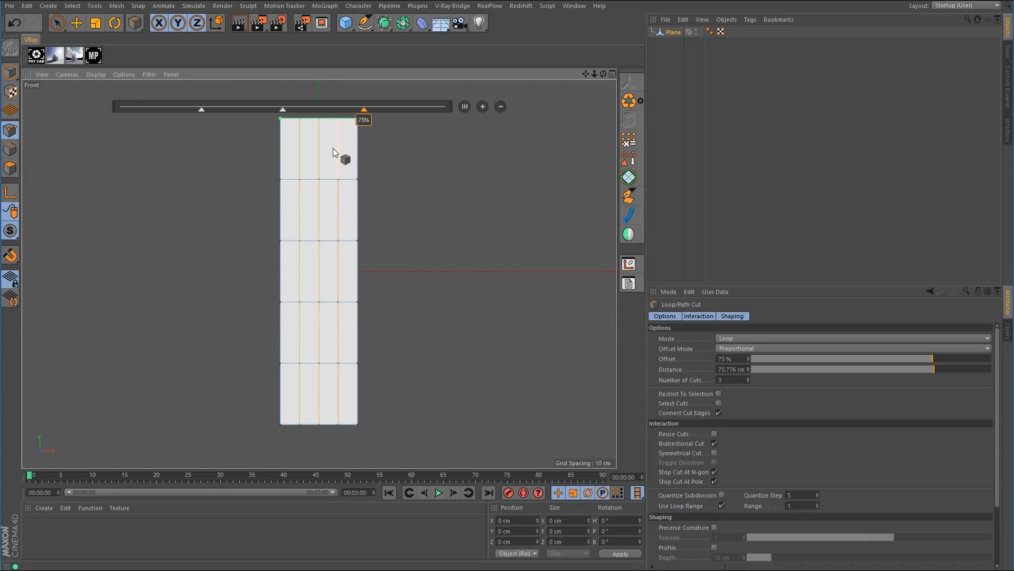
click(817, 506)
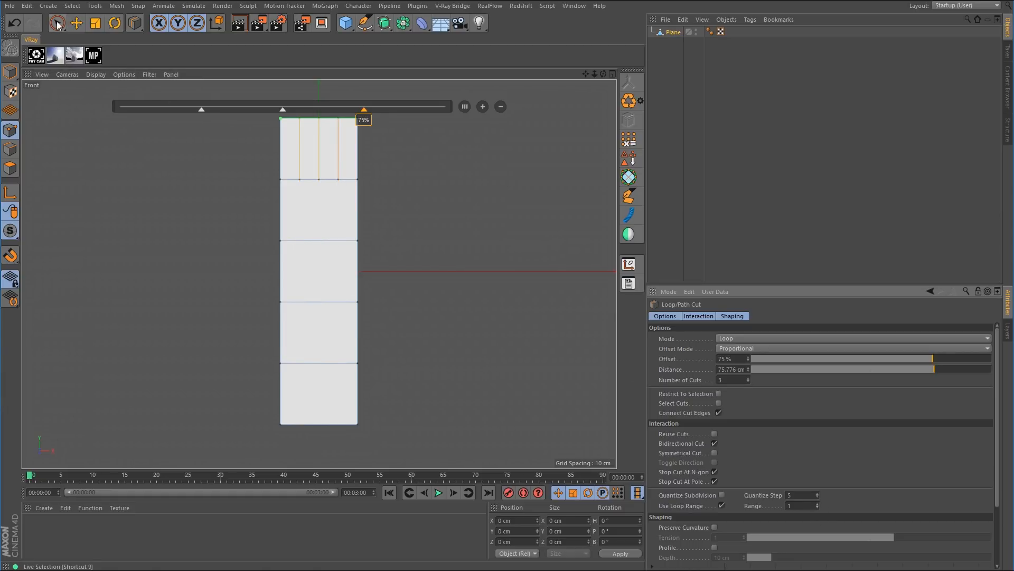
key(space)
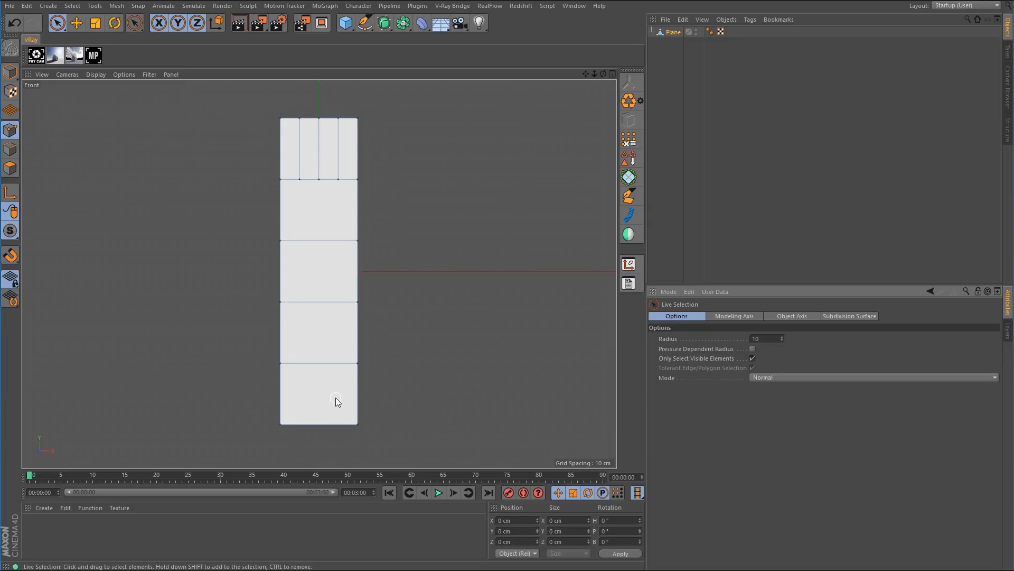
- With the Polygon Pen, cut a vertical centre edge from the strip's bottom edge up to the top polygon's middle cut
key(m)
key(e)
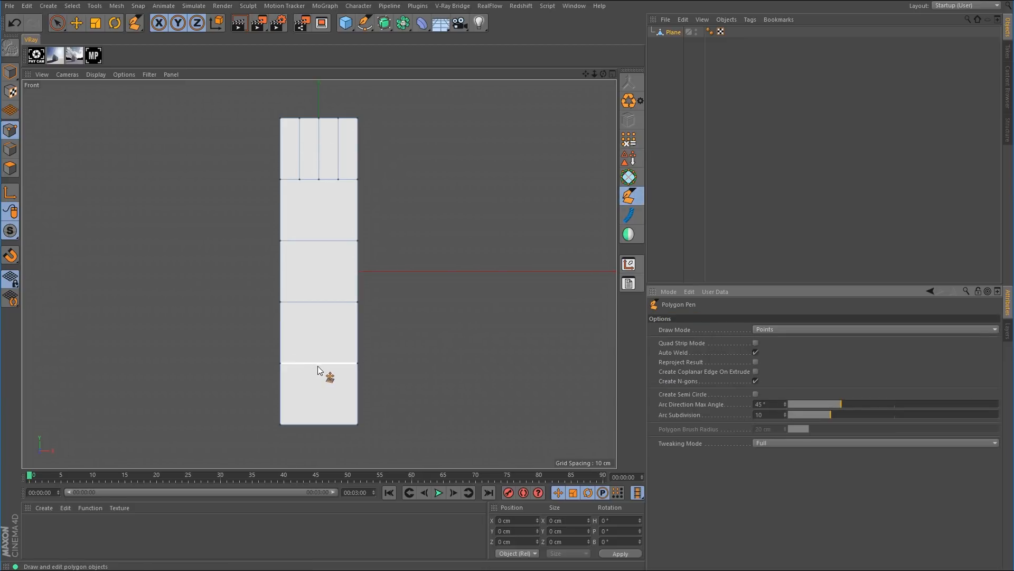
click(317, 364)
click(317, 423)
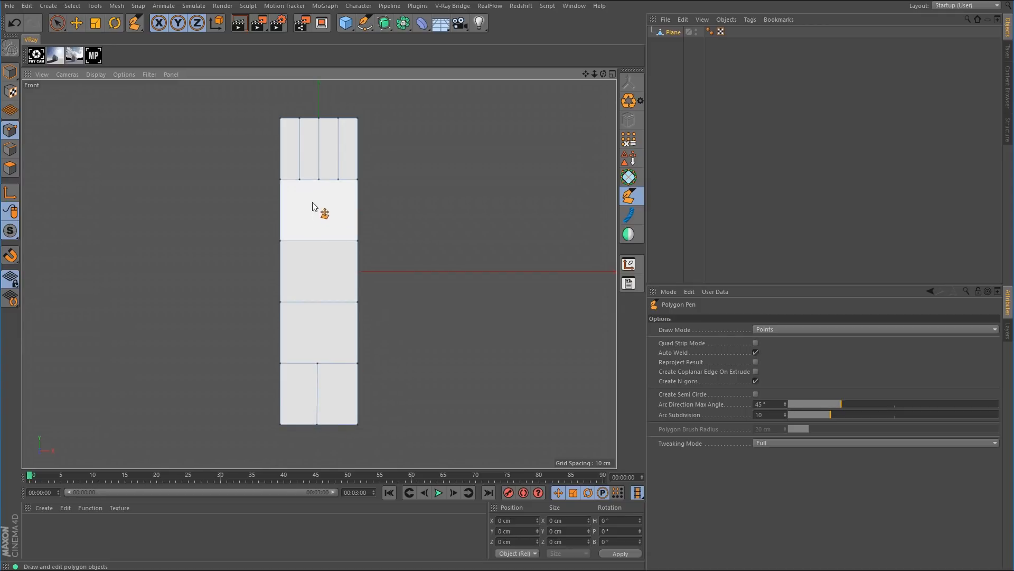
click(317, 363)
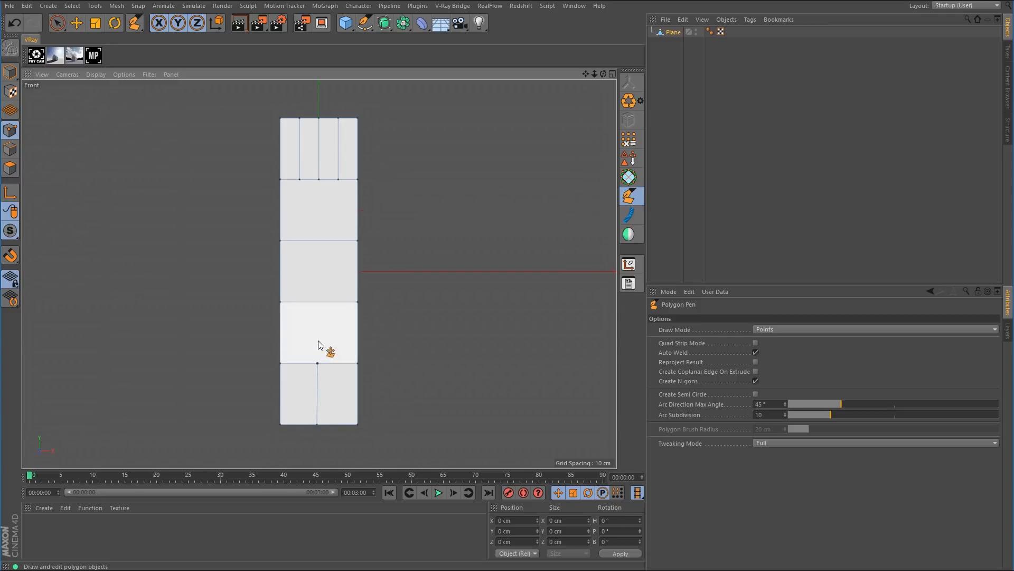
click(319, 241)
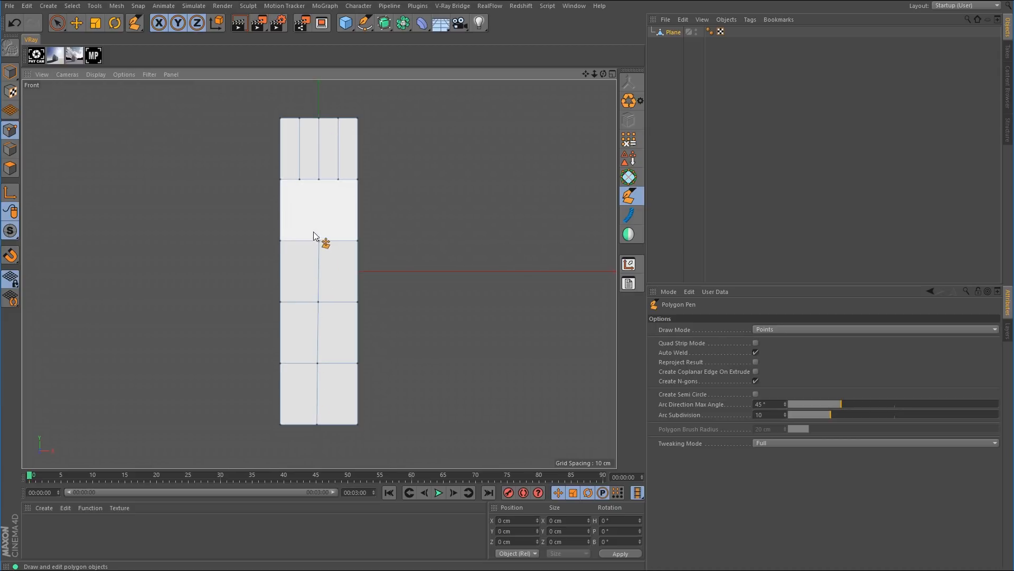
drag(319, 179, 319, 241)
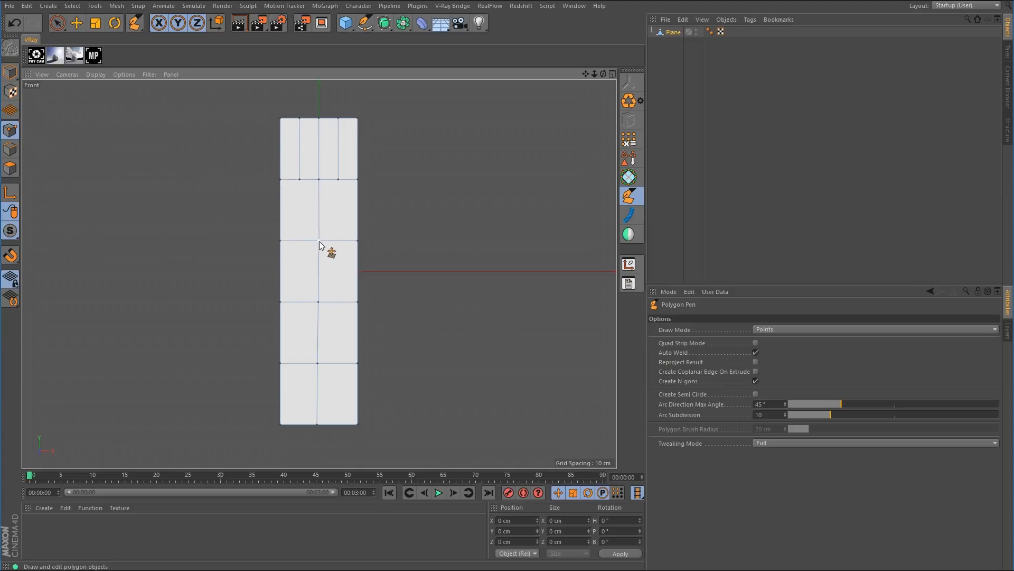
- Cut the second polygon horizontally at mid-height and route the top polygon's outer cuts through it to the polygon's lower corners
drag(281, 211, 356, 210)
drag(338, 202, 338, 209)
drag(358, 210, 359, 242)
drag(280, 210, 280, 240)
- Undo all cuts in the strip back to the five plain polygons
key(ctrl+z)
key(ctrl+z)
key(ctrl+z)
key(ctrl+z)
key(ctrl+z)
key(ctrl+z)
- Divide the top polygon with four evenly spaced vertical cuts using Loop/Path Cut with a loop range of 1
right_click(421, 141)
click(444, 284)
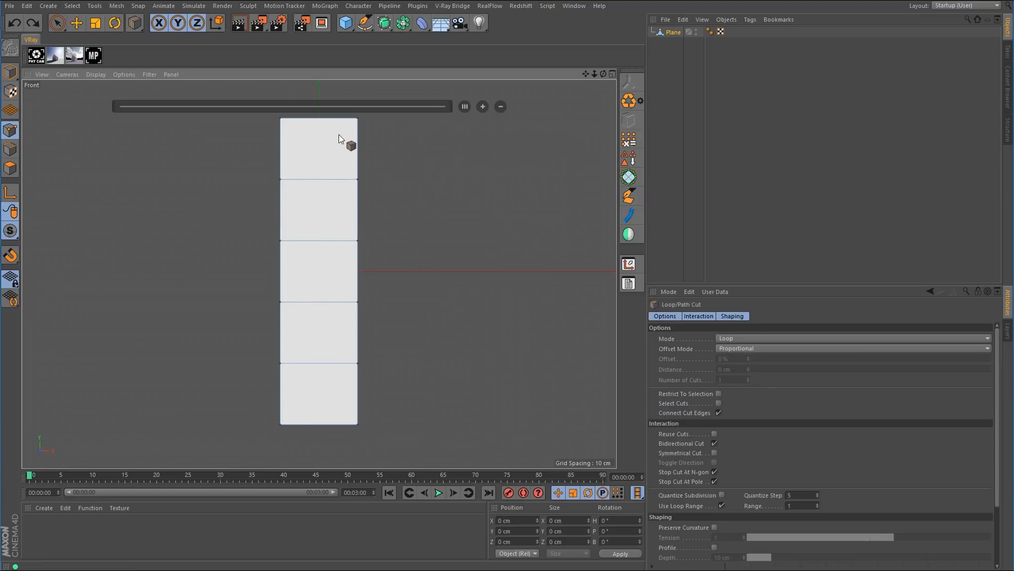
click(318, 116)
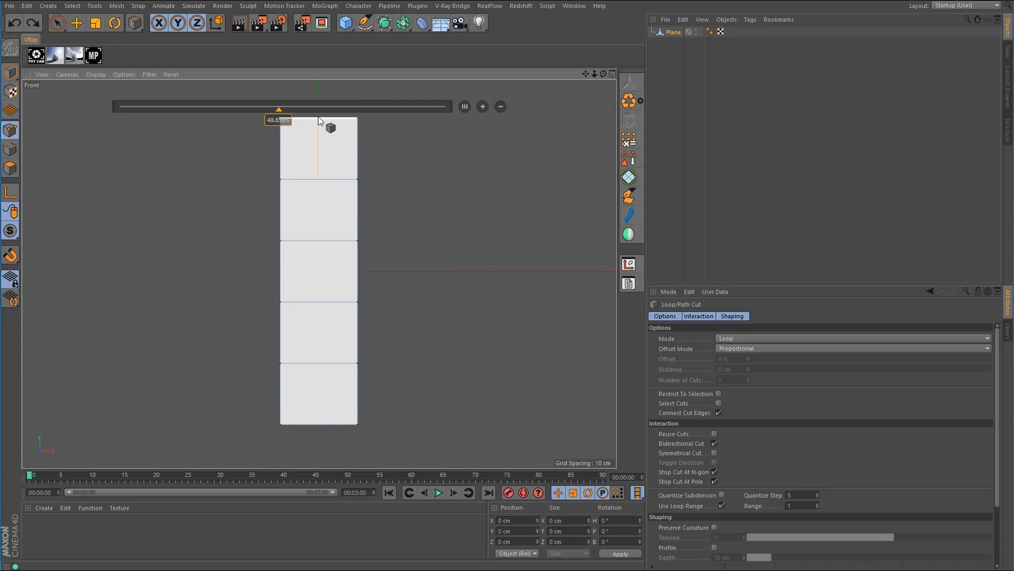
click(481, 106)
click(481, 107)
click(481, 107)
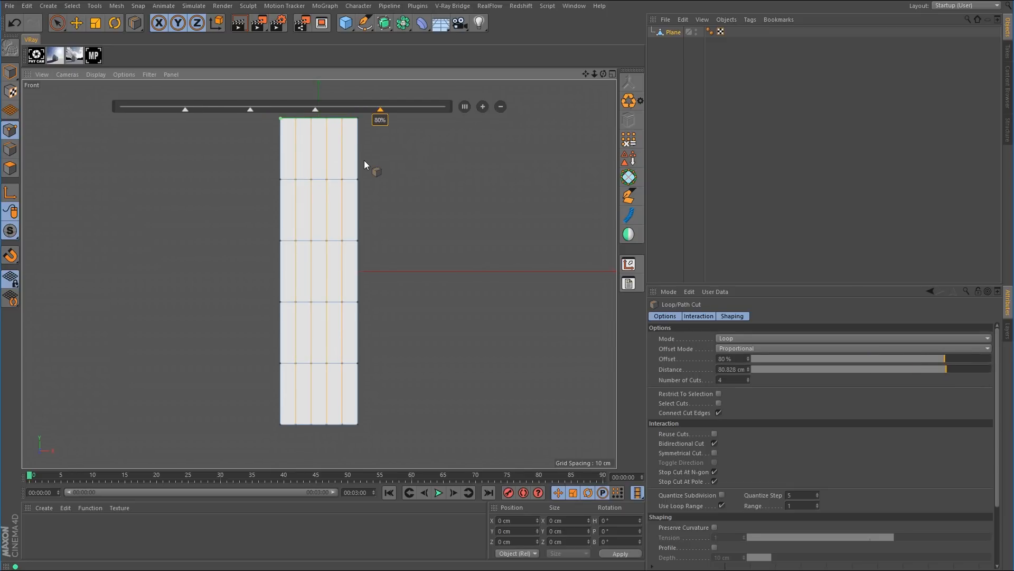
click(818, 503)
click(818, 507)
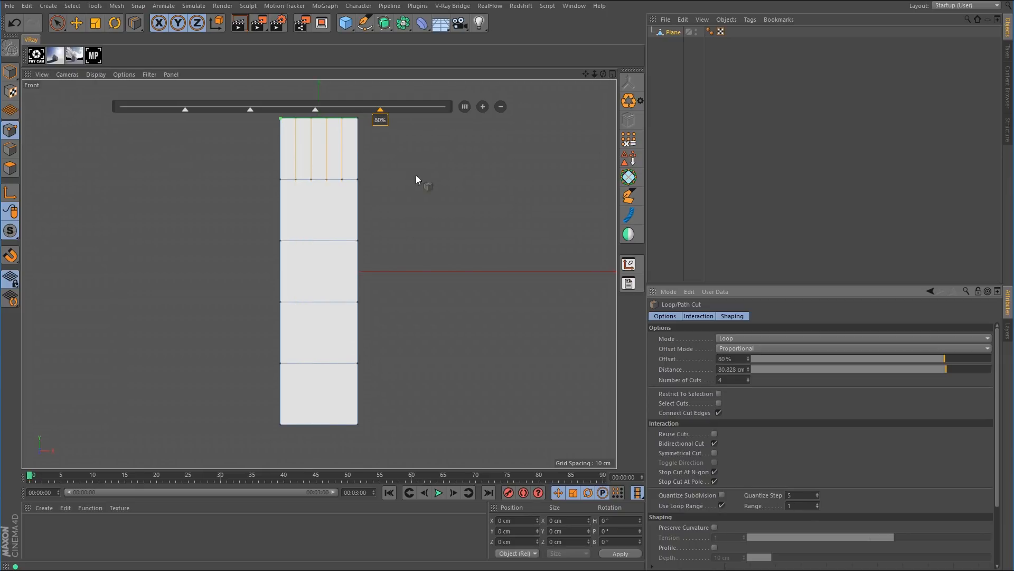
click(57, 23)
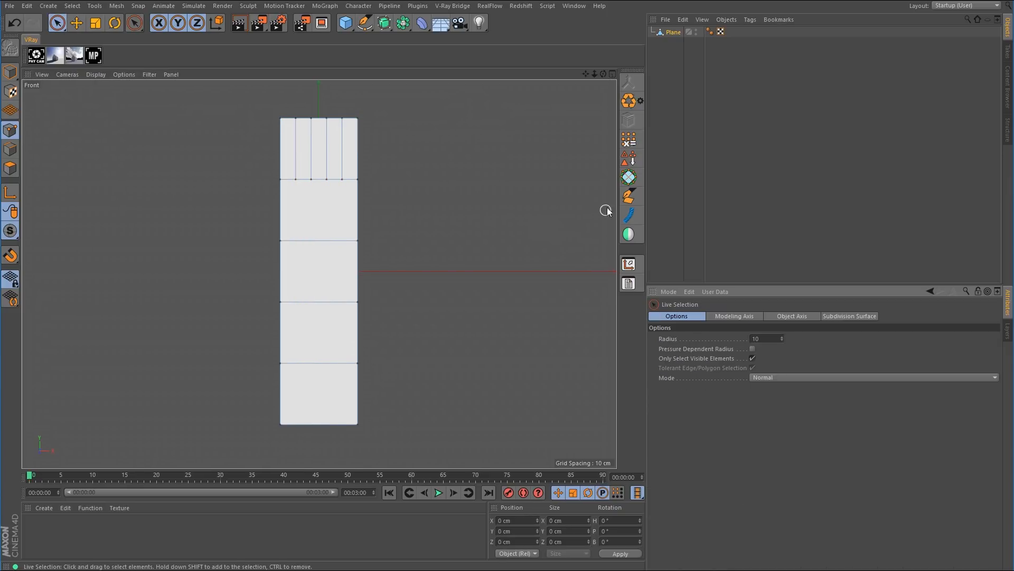
- With the Polygon Pen, cut two vertical edges through the bottom polygon at about one third and two thirds of its width
click(629, 196)
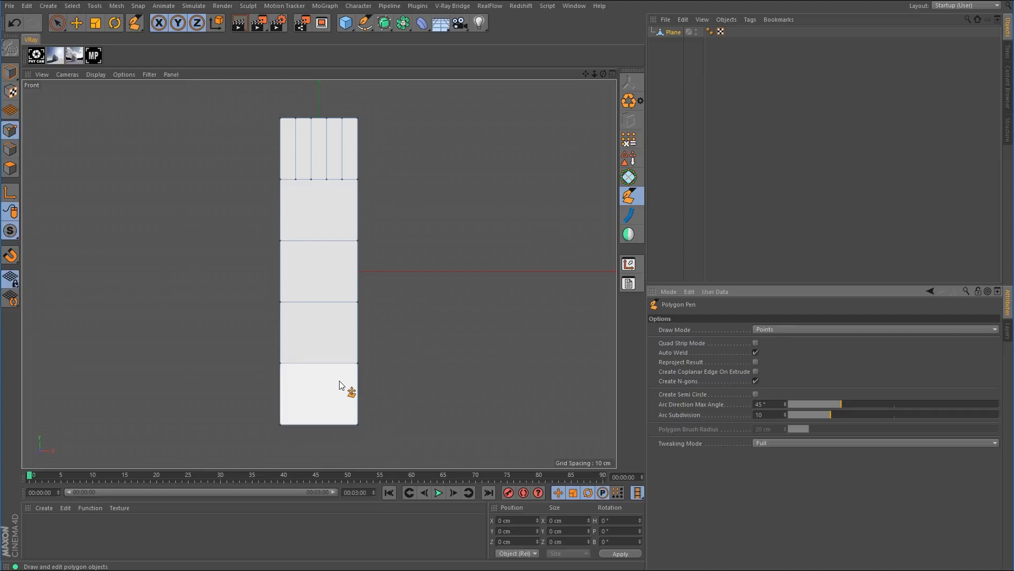
click(305, 364)
click(306, 423)
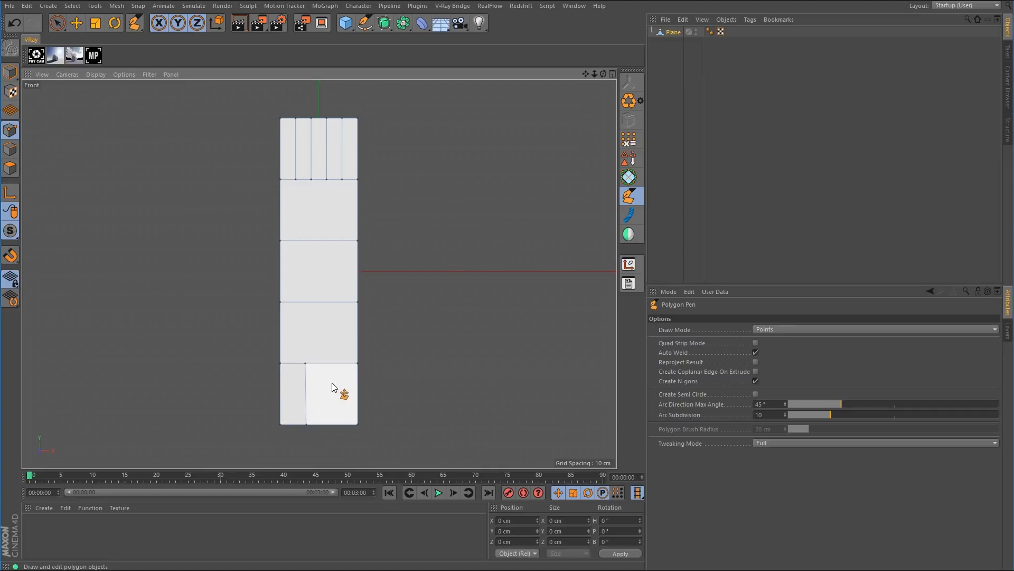
click(332, 364)
click(333, 423)
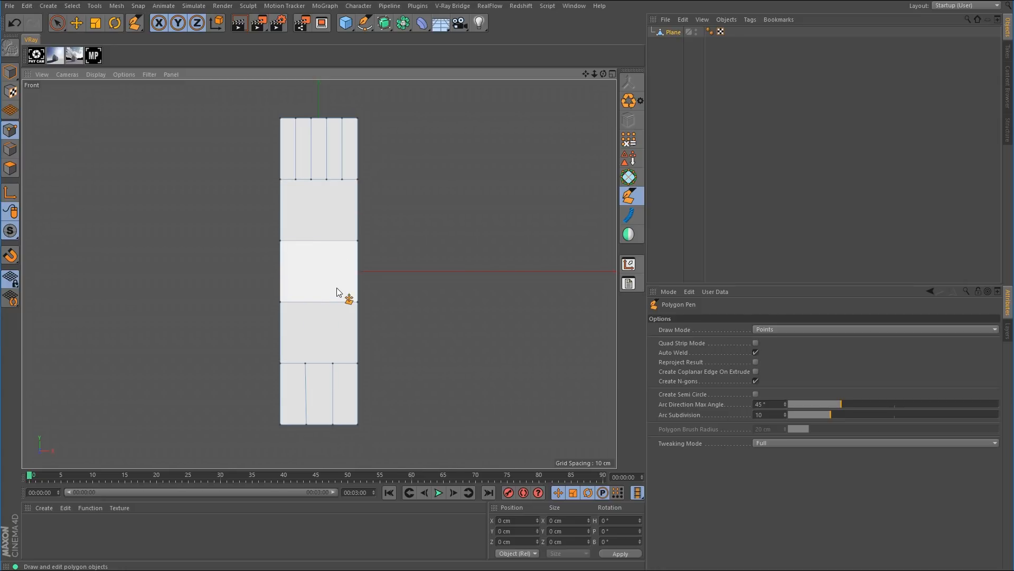
- Extend both vertical edges of the bottom polygon straight up to the second polygon's lower edge
click(332, 363)
click(333, 241)
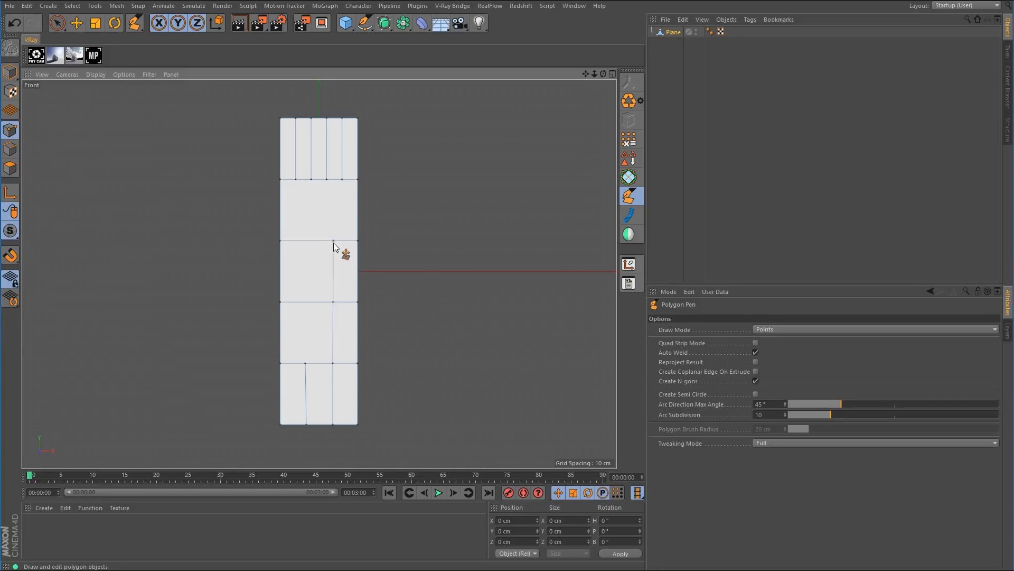
click(306, 363)
click(305, 241)
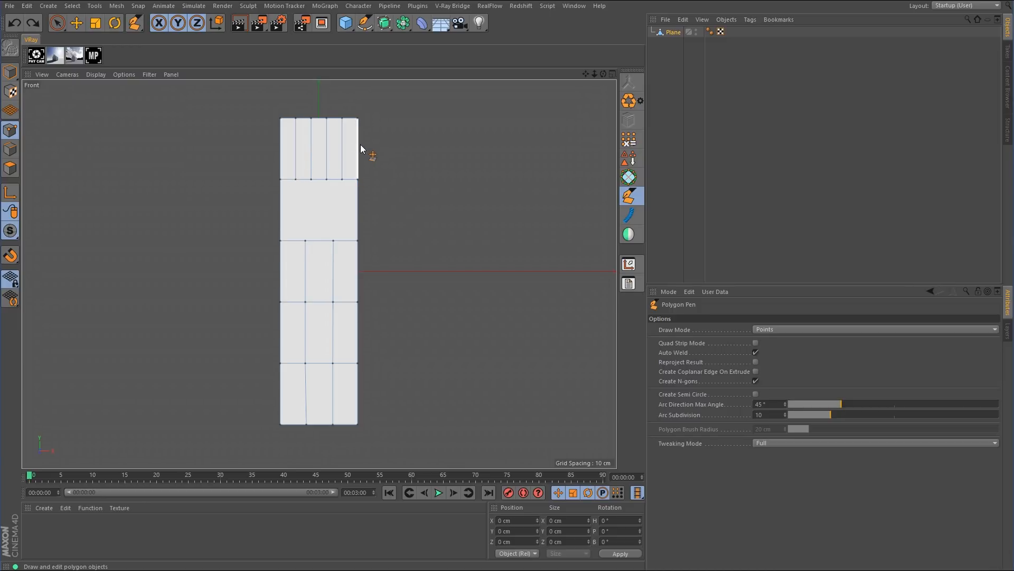
- Connect the lower ends of the top polygon's two outermost cuts to the upper ends of the two lower vertical edges
click(343, 180)
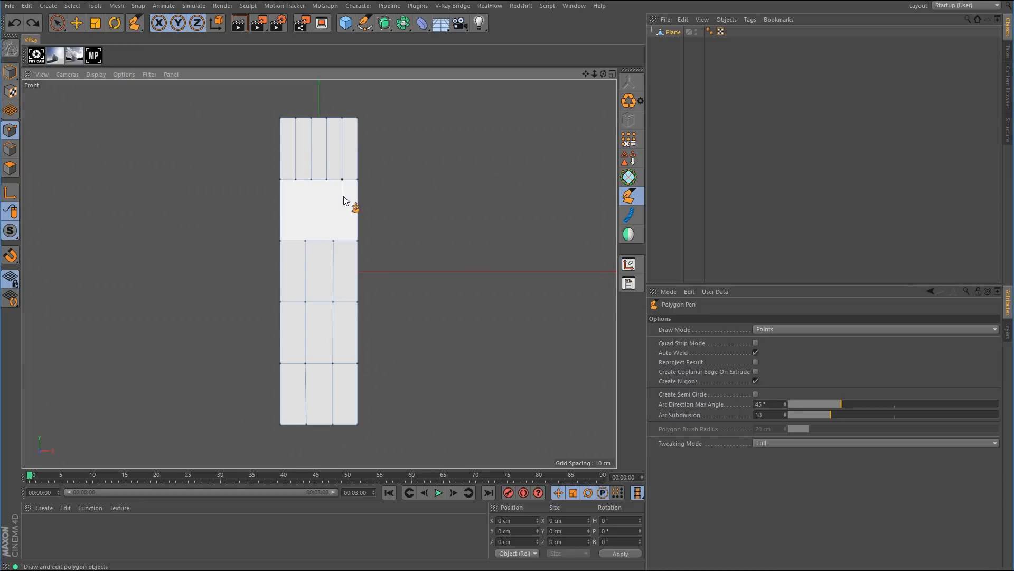
click(334, 240)
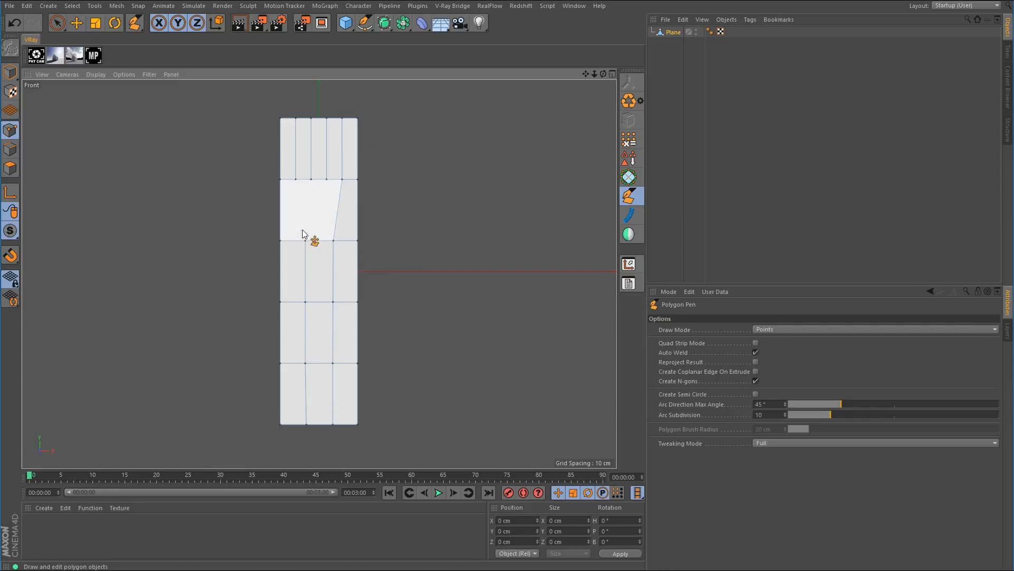
click(295, 180)
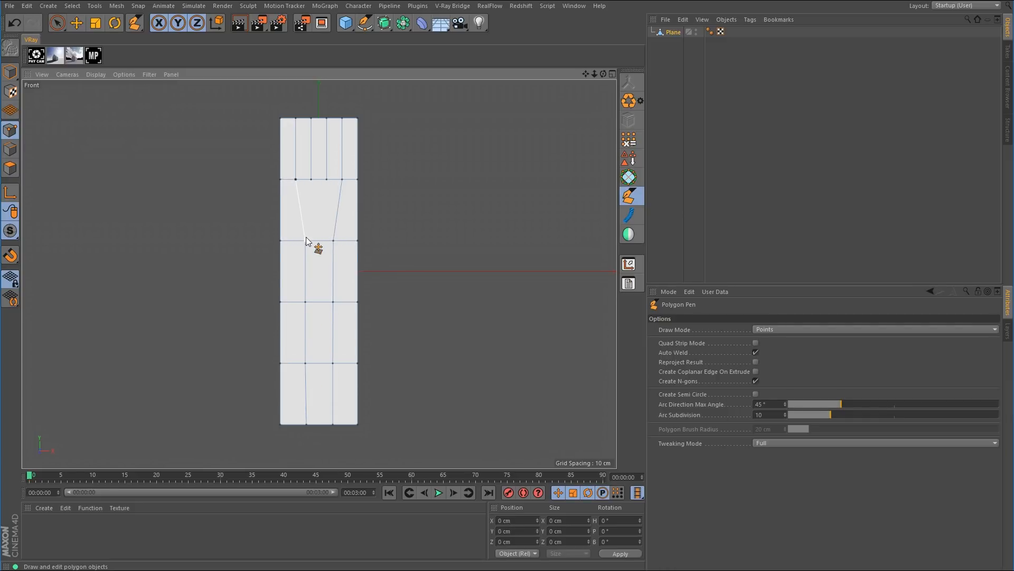
click(306, 240)
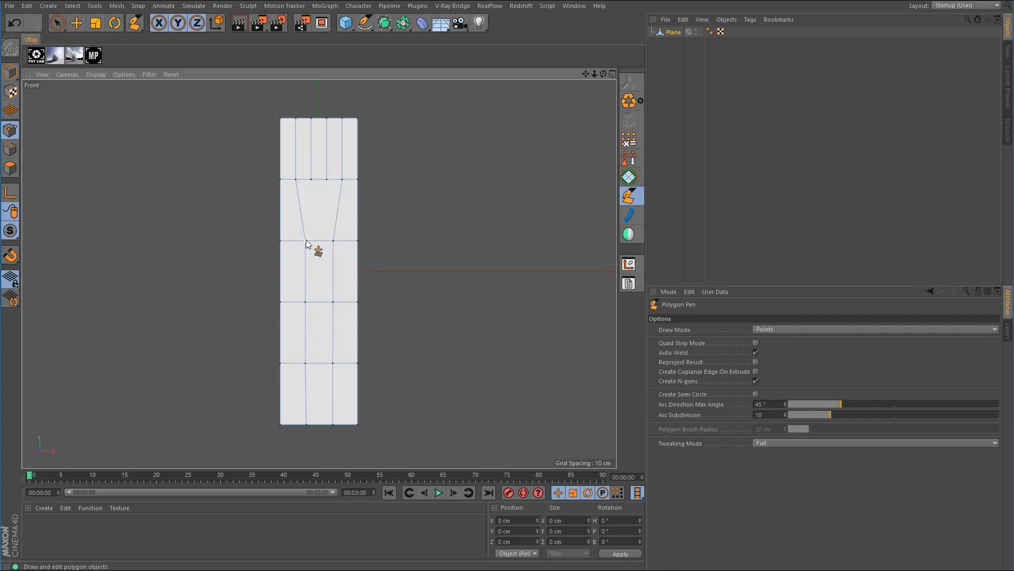
- Cut the second polygon horizontally at mid-height from one outer edge to the other
click(280, 211)
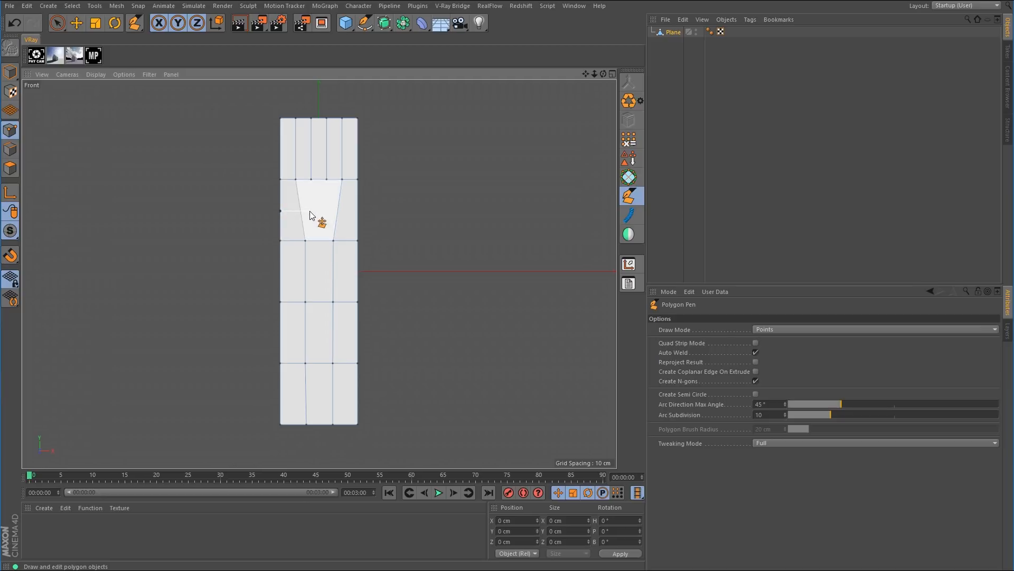
click(358, 211)
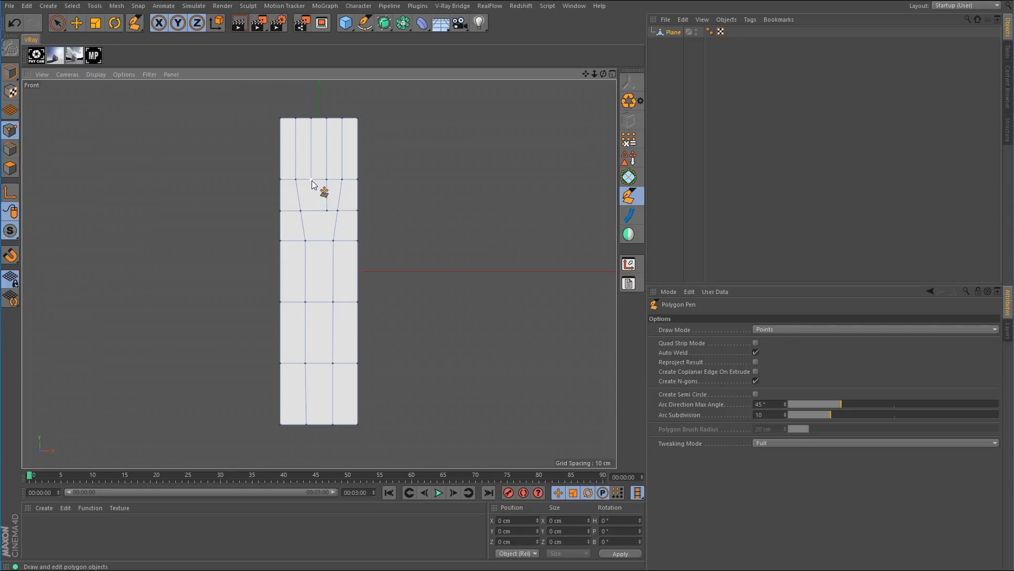
- Cut the other inner edge down to the second polygon's mid-height and join the short horizontal edge's ends diagonally to the two lower vertical edges
click(312, 211)
drag(281, 211, 357, 240)
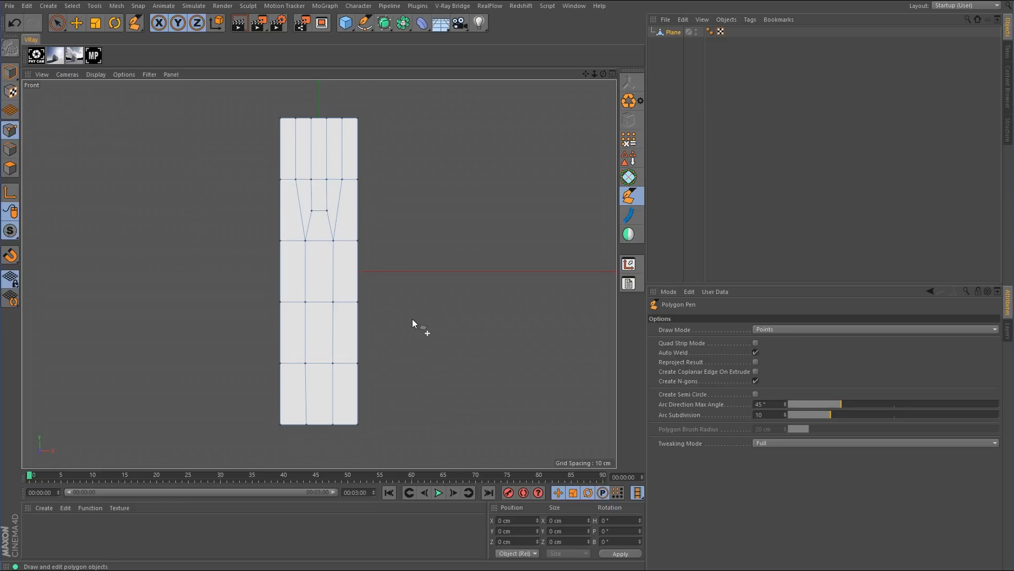
- Replace the finished plane with a new default plane oriented to -Z and make it editable
click(673, 34)
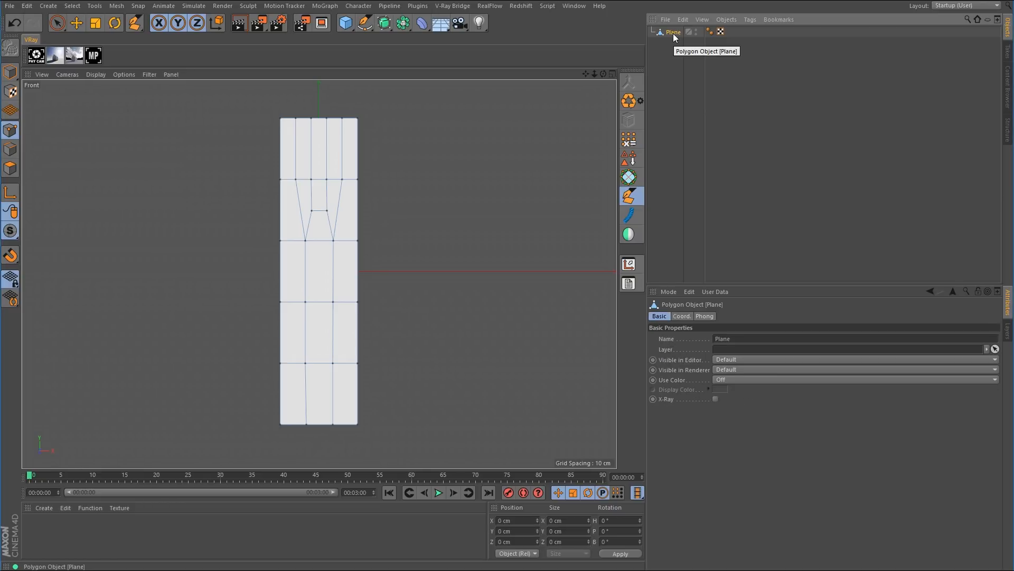
key(Delete)
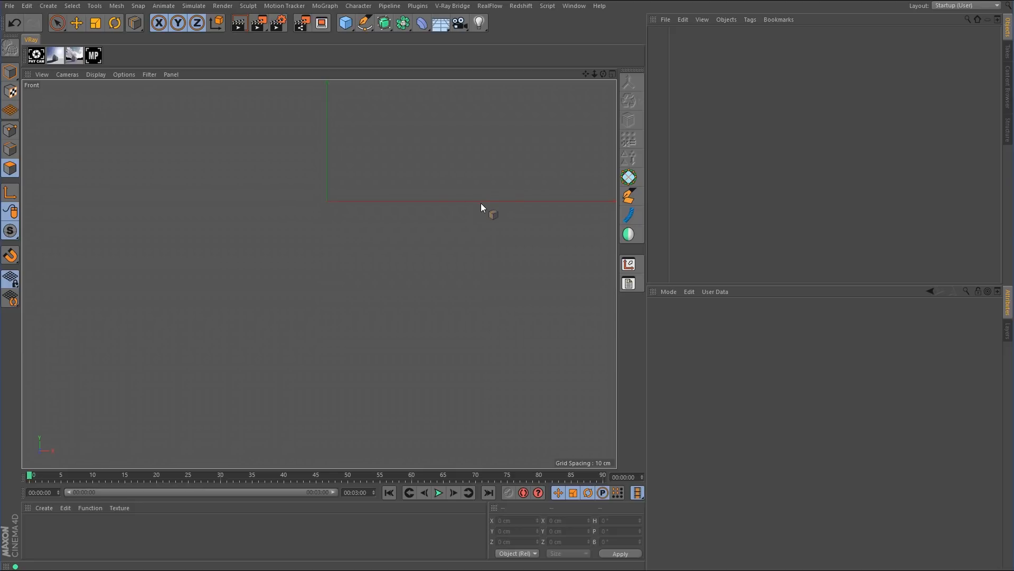
click(350, 26)
click(457, 65)
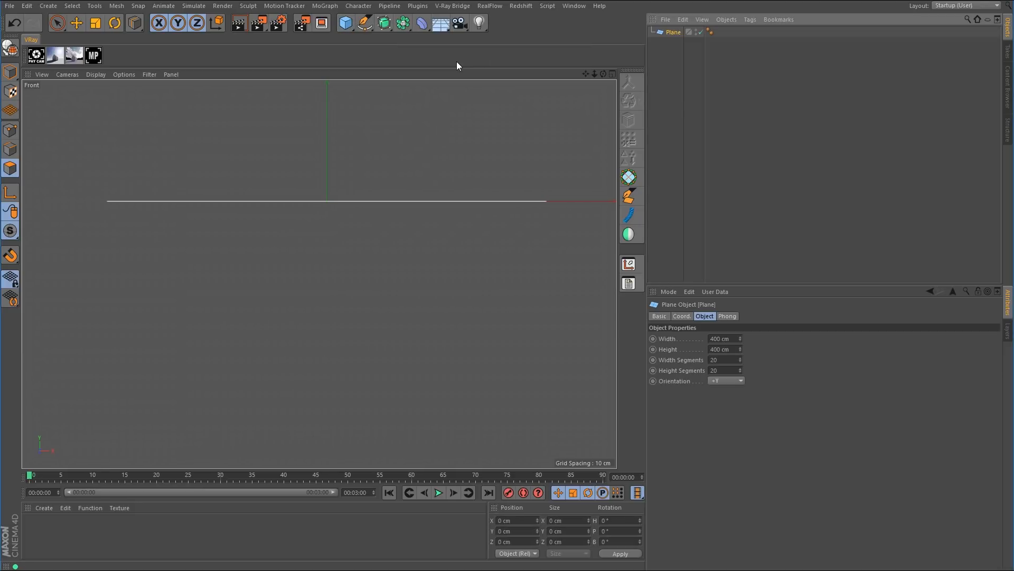
click(726, 381)
click(727, 444)
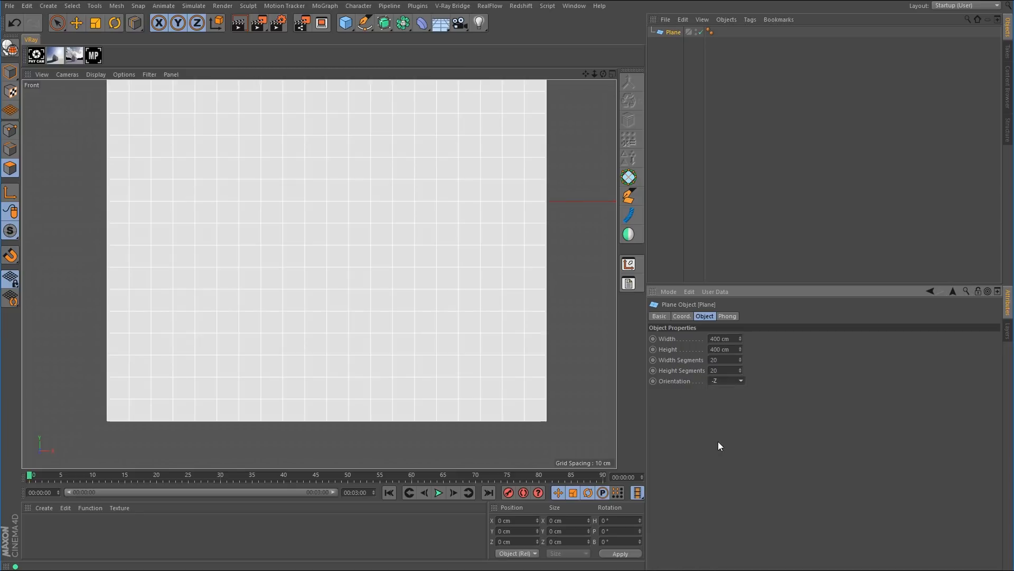
mouse_move(595, 75)
mouse_down()
mouse_move(573, 132)
mouse_move(586, 80)
mouse_move(588, 94)
mouse_up()
click(11, 49)
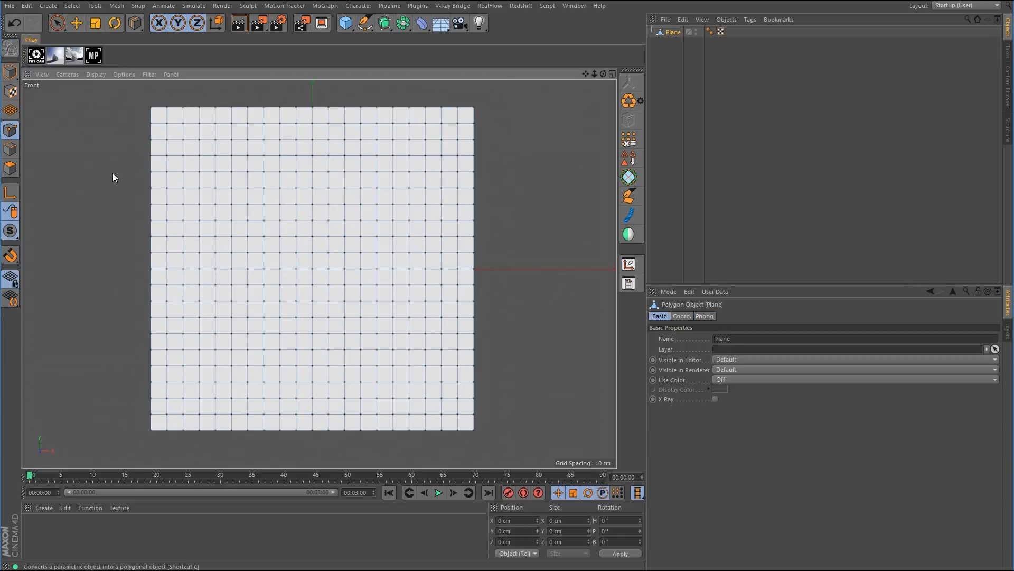
- Sketch a horizontal and a vertical red stroke crossing on the grid with Doodle Paint, and undo both strokes
click(629, 197)
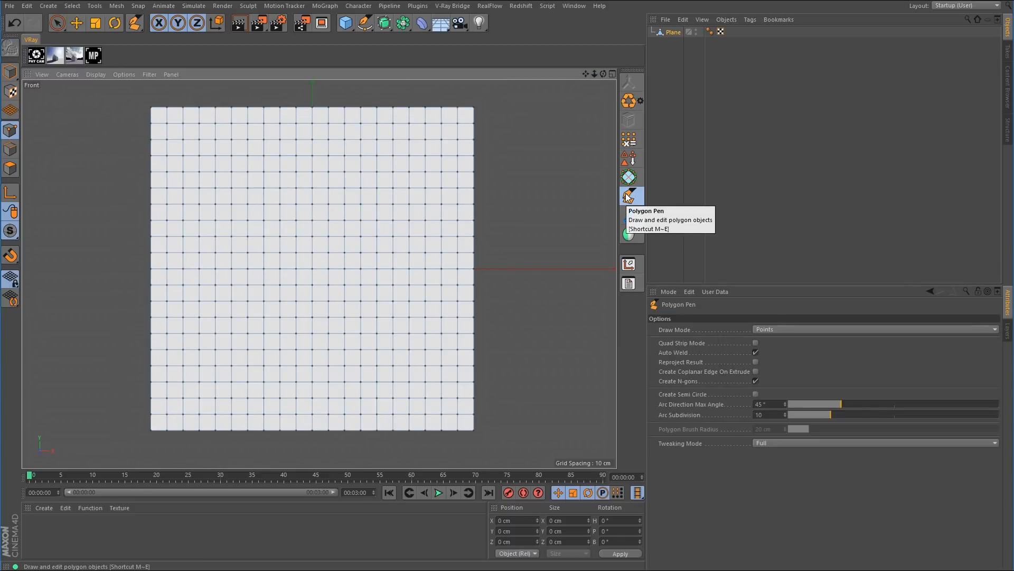
click(94, 6)
mouse_move(125, 124)
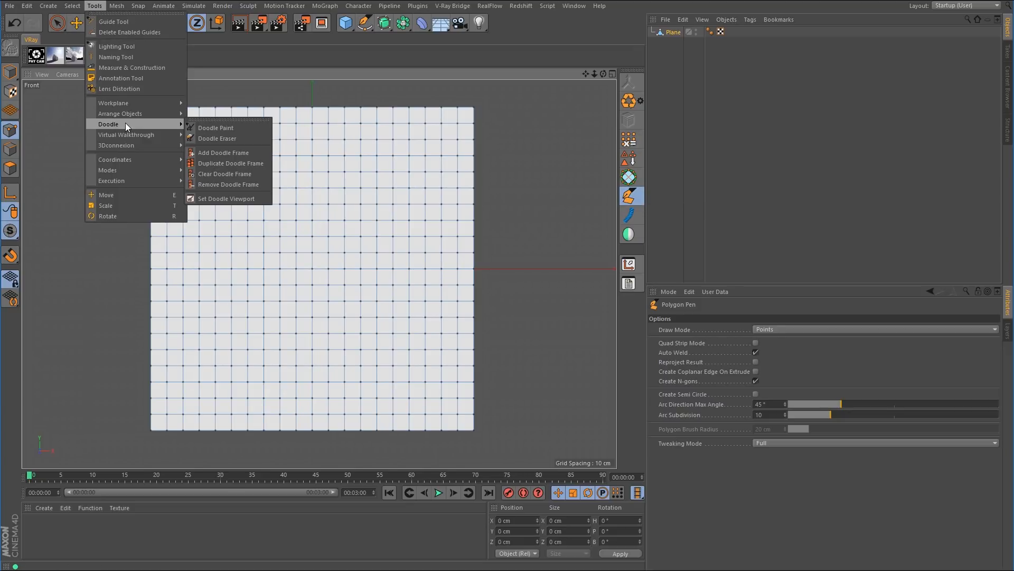
click(210, 128)
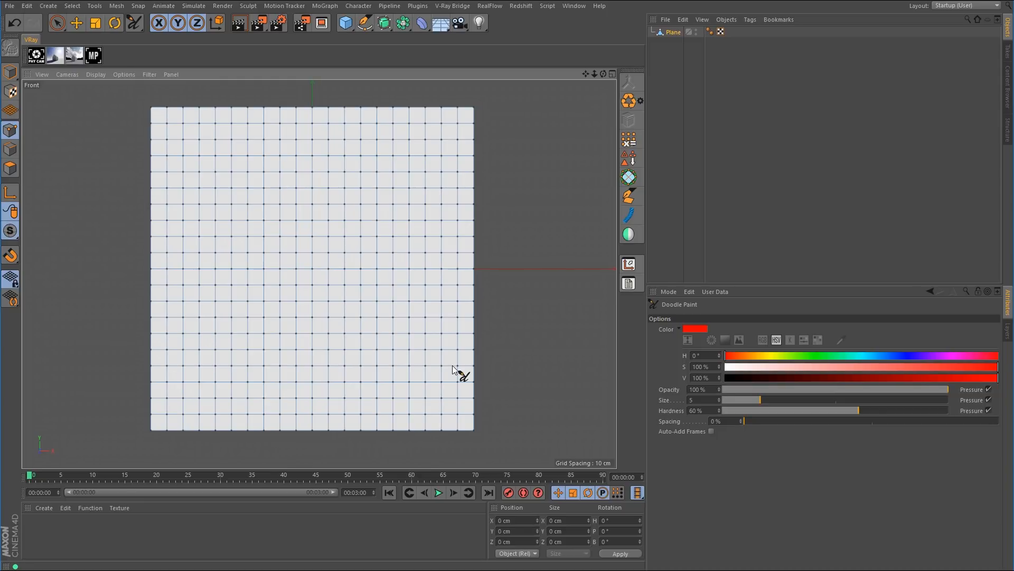
scroll(468, 417, up, 5)
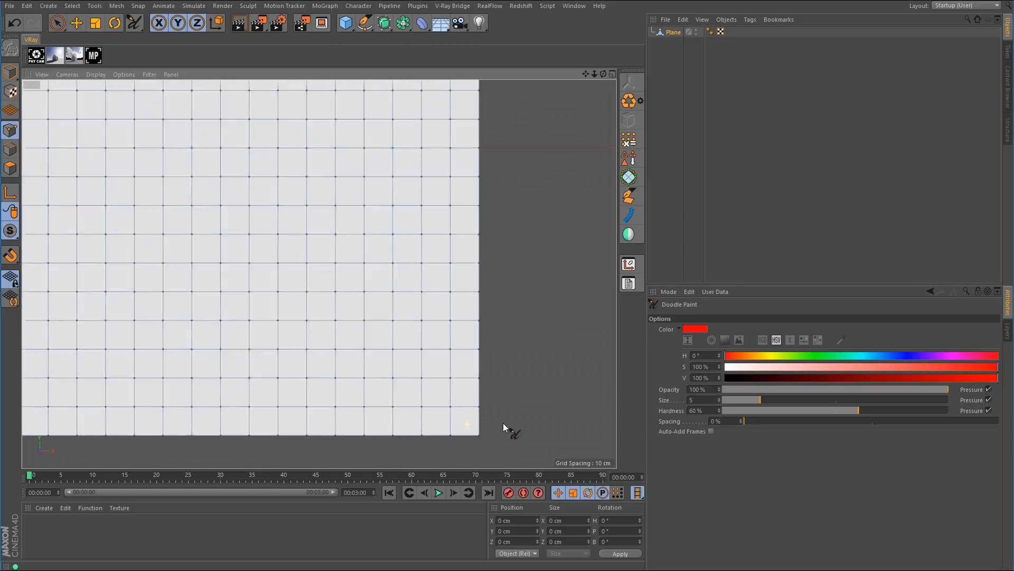
alt+middle_drag(502, 405, 531, 389)
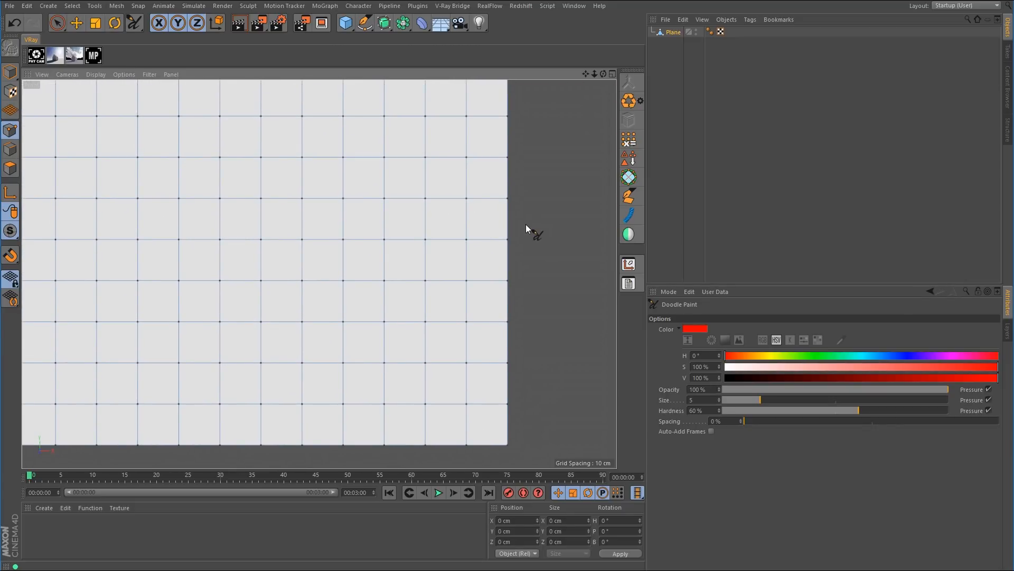
drag(537, 216, 152, 217)
drag(363, 128, 368, 410)
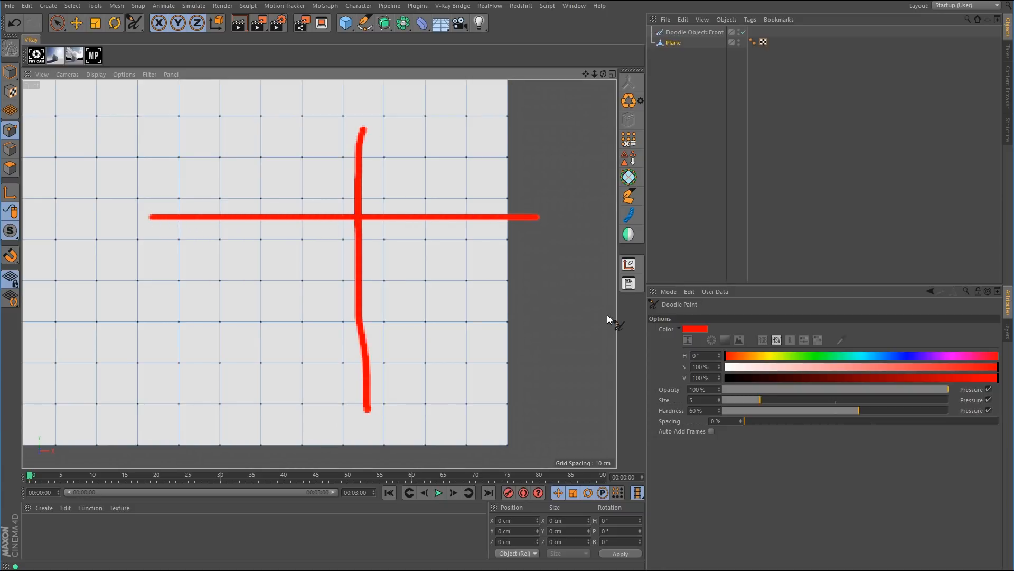
key(ctrl+z)
key(ctrl+z)
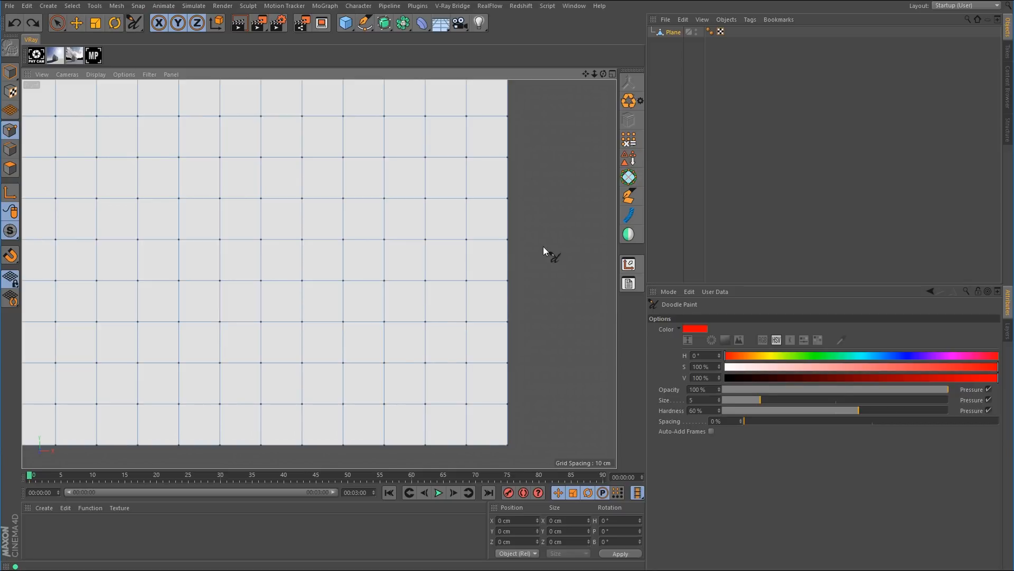
- Sketch an L-shaped red path from the plane's right edge to its bottom edge, undo it and restore the editable mesh
drag(541, 215, 510, 218)
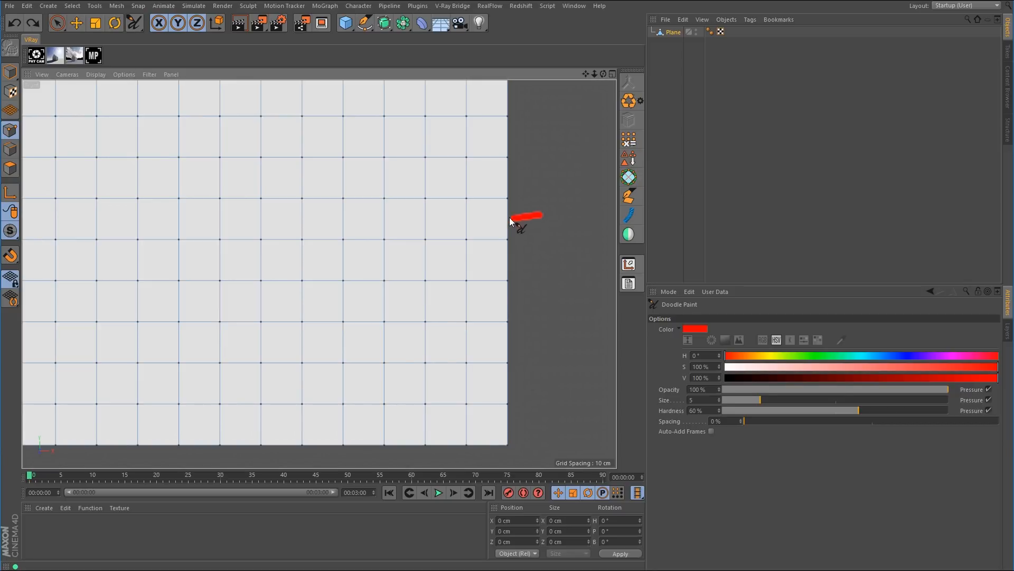
drag(434, 217, 296, 217)
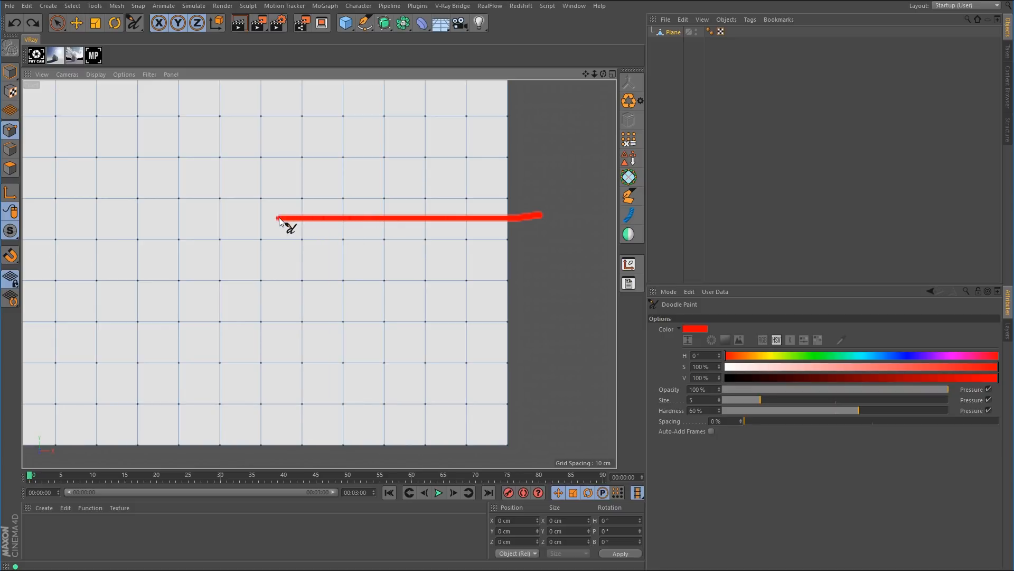
drag(279, 219, 283, 457)
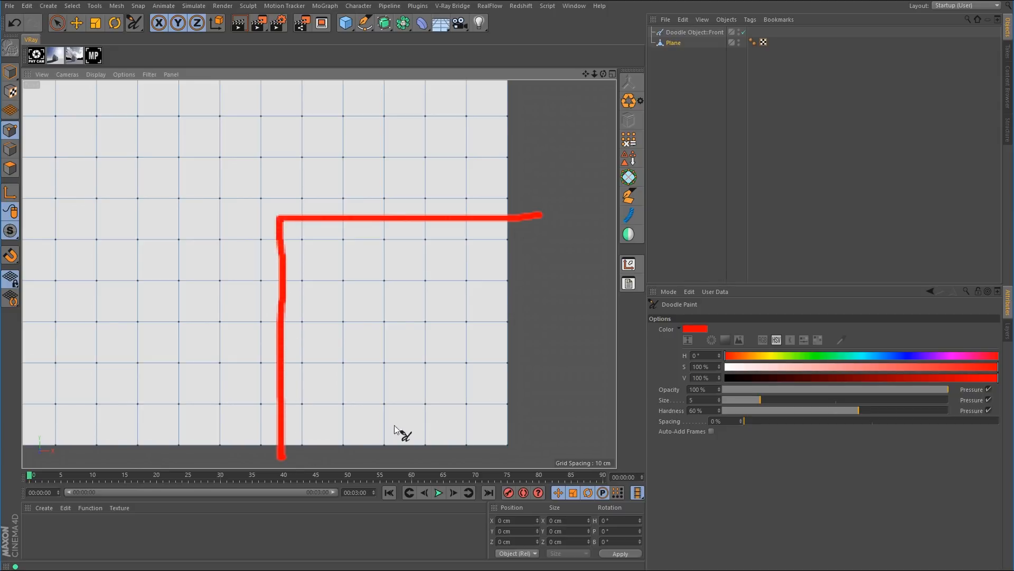
key(ctrl+z)
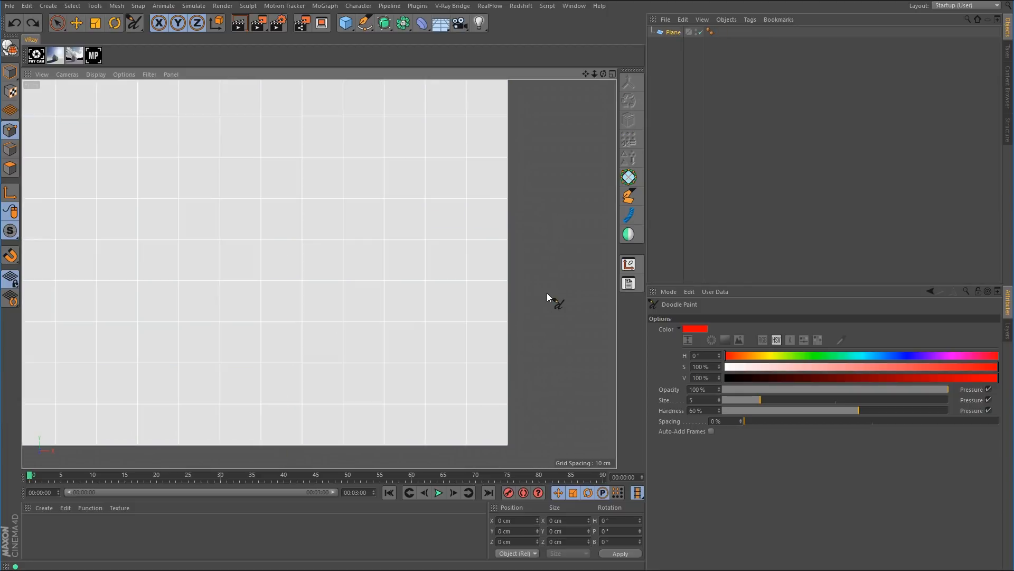
click(10, 48)
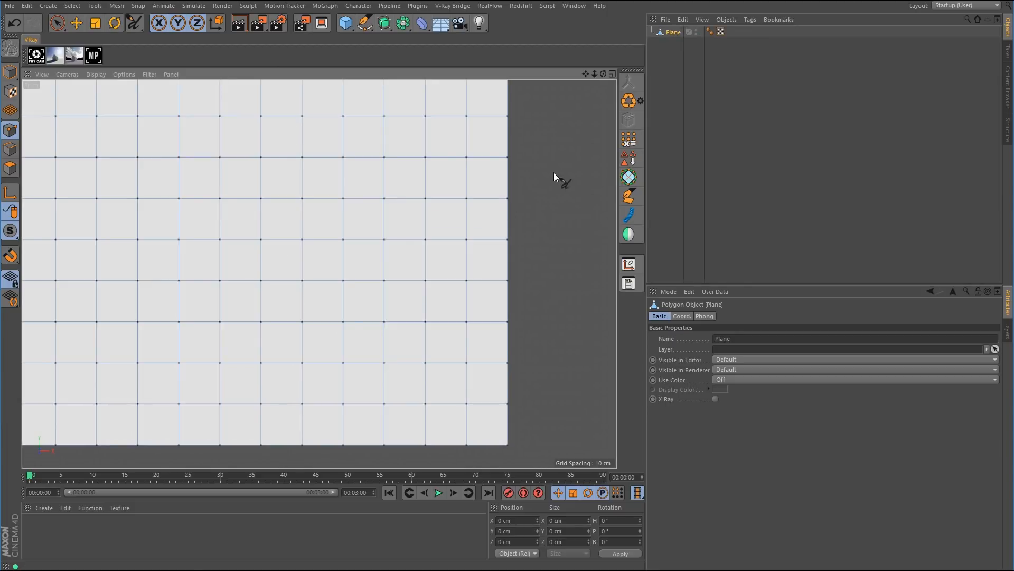
- With the Polygon Pen, cut an L-shaped edge from the plane's right side to its bottom, joining its corner diagonally to the nearest grid point
right_click(556, 176)
click(583, 313)
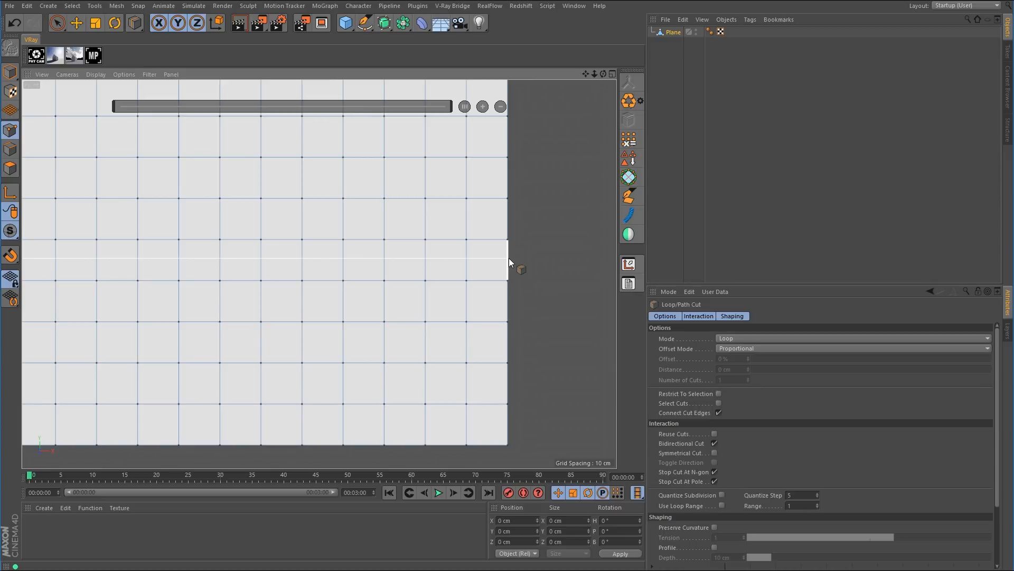
click(629, 195)
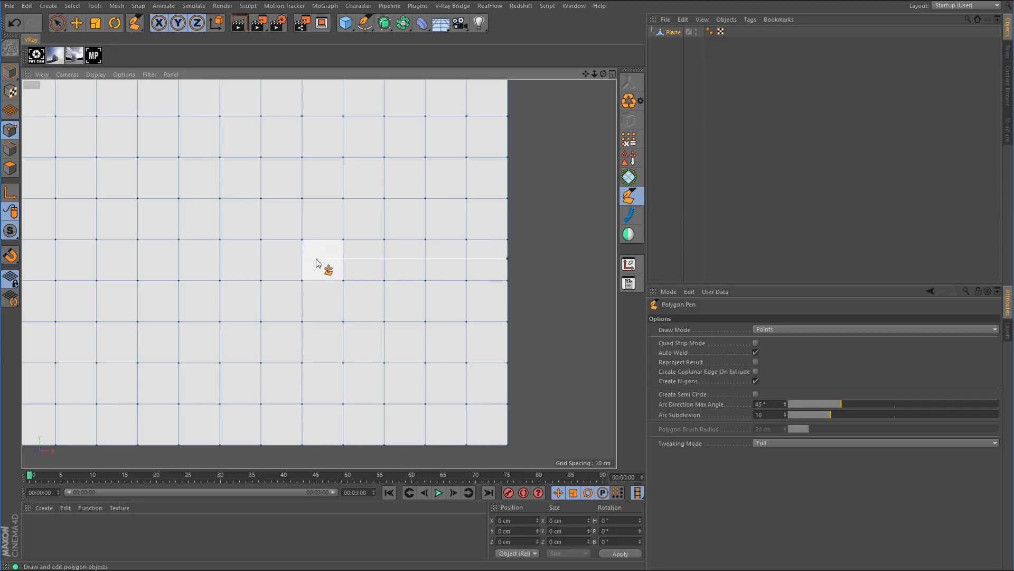
ctrl+click(302, 259)
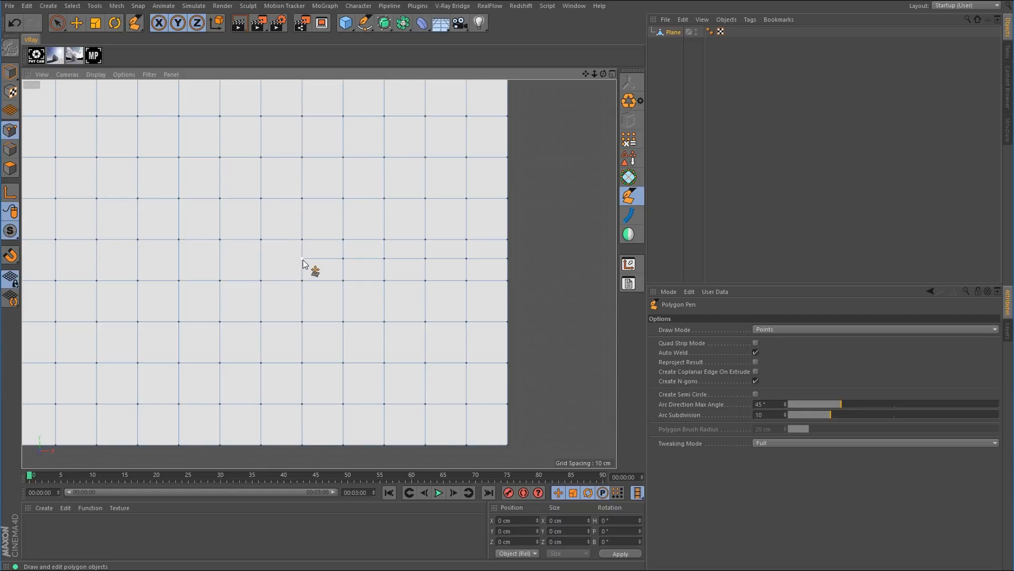
ctrl+click(280, 281)
ctrl+click(280, 445)
drag(290, 270, 280, 259)
- Switch to Loop/Path Cut and undo the L-shaped Polygon Pen cuts
right_click(531, 272)
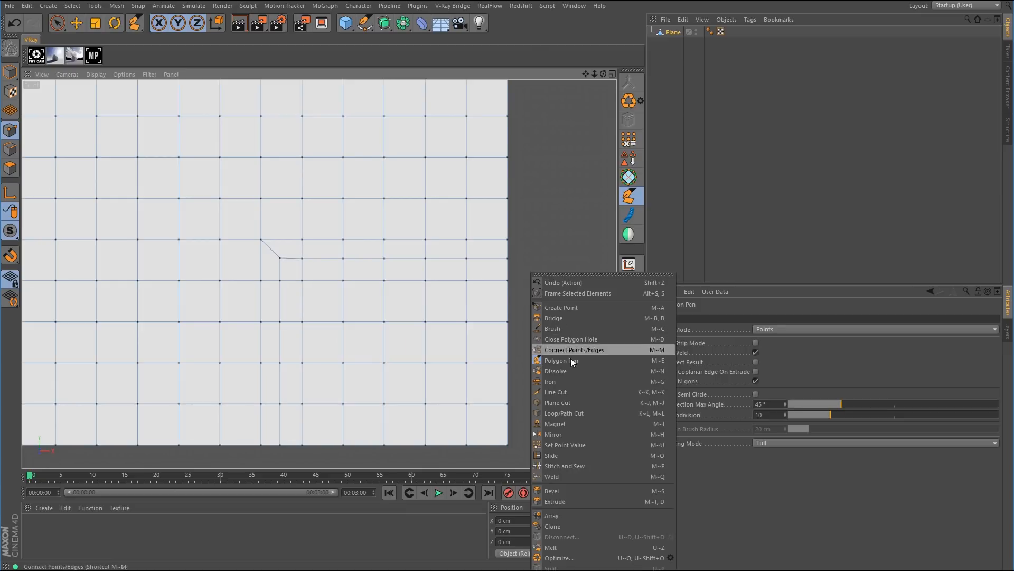
click(565, 410)
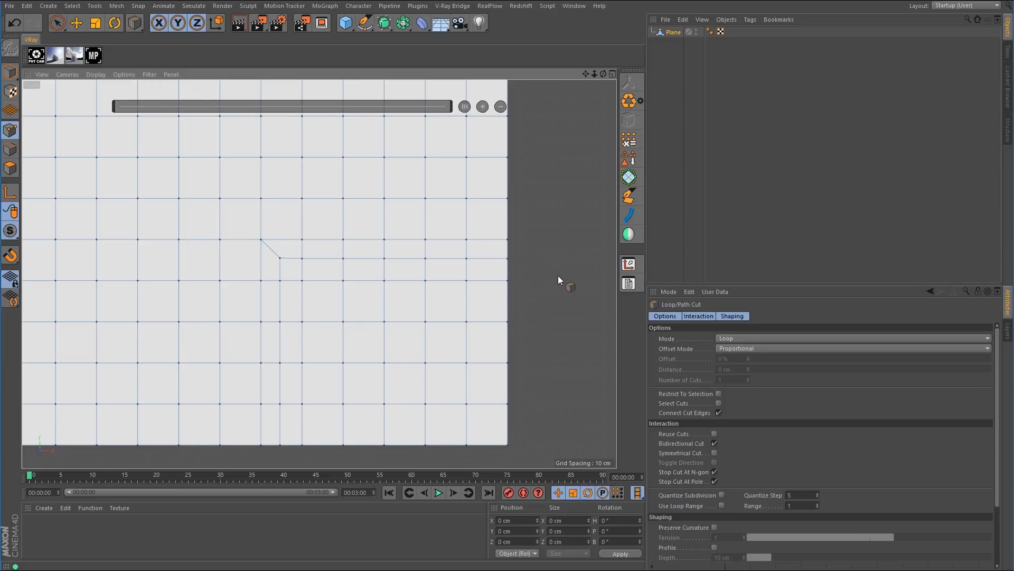
key(ctrl+z)
key(ctrl+z)
key(ctrl+z)
key(ctrl+z)
key(ctrl+z)
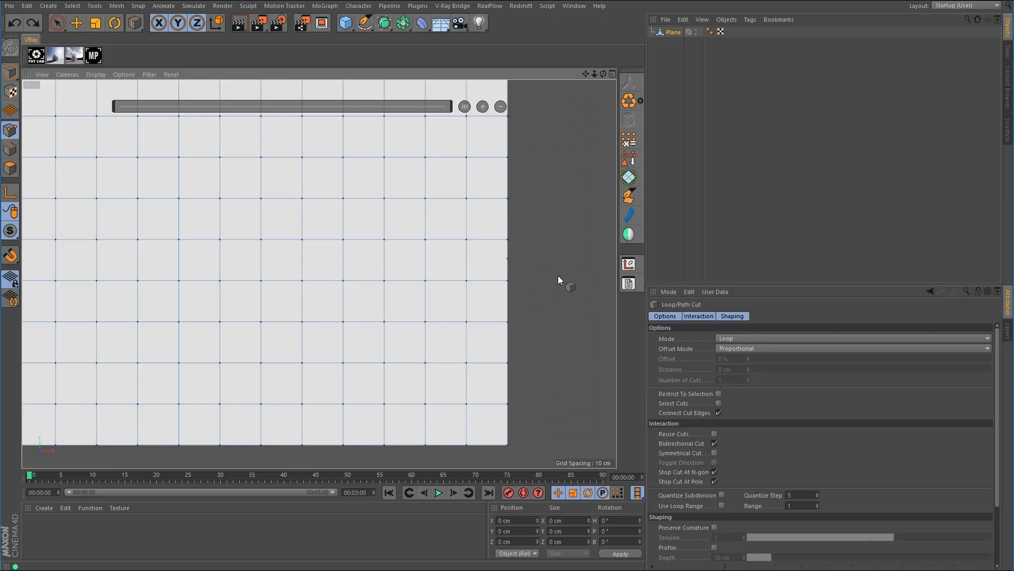
- Select the six-by-five block of polygons in the plane's lower-right corner and Extrude Inner with a 9 cm offset
click(10, 168)
drag(56, 24, 58, 25)
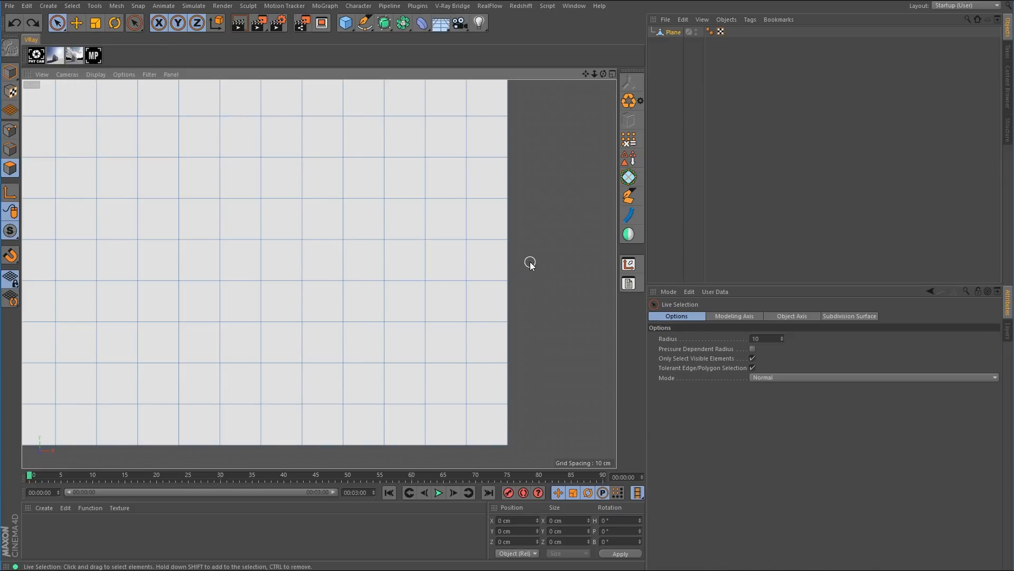
mouse_move(527, 262)
mouse_down()
mouse_move(325, 264)
mouse_move(278, 332)
mouse_move(357, 433)
mouse_move(481, 332)
mouse_move(310, 376)
mouse_move(381, 358)
mouse_up()
right_click(559, 273)
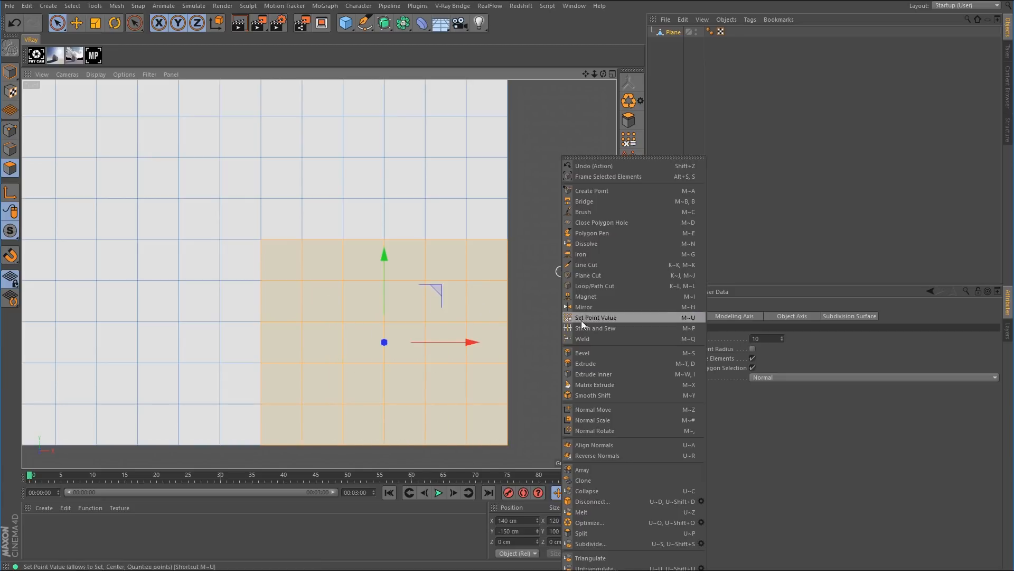
click(590, 374)
drag(578, 335, 597, 335)
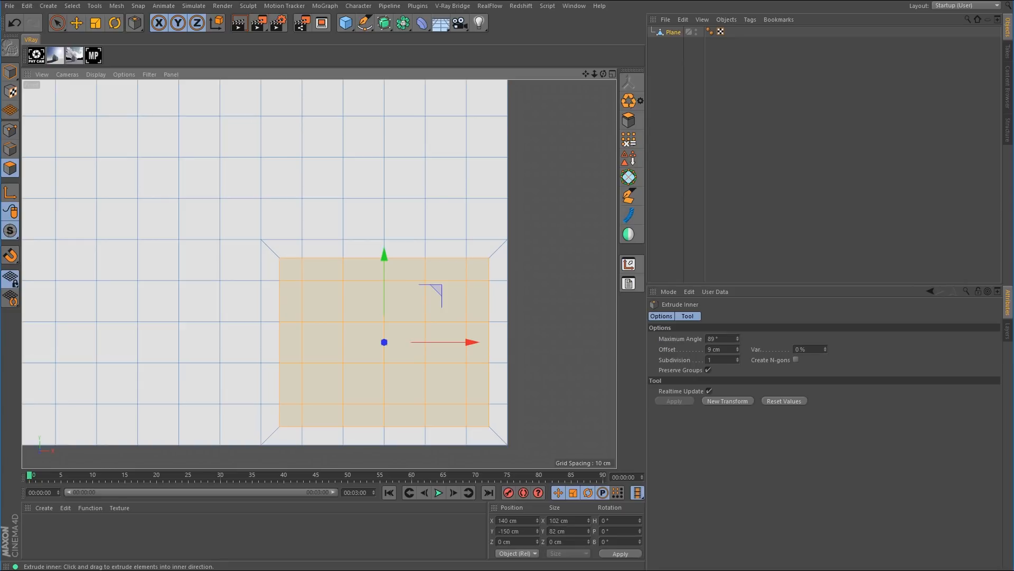
- Delete the border polygons along the right and bottom sides of the inset block
key(space)
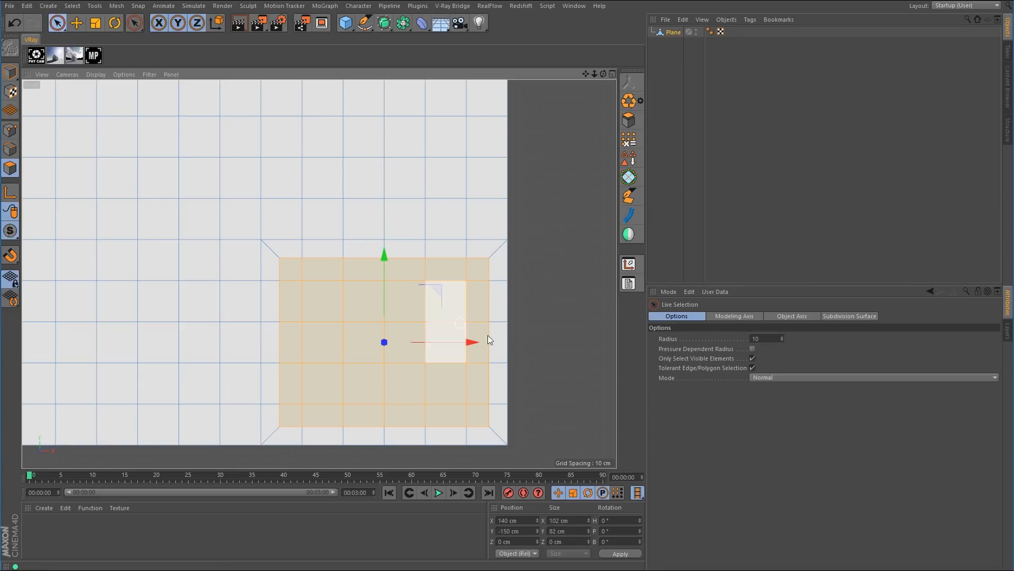
drag(525, 266, 506, 355)
drag(493, 445, 297, 444)
key(Delete)
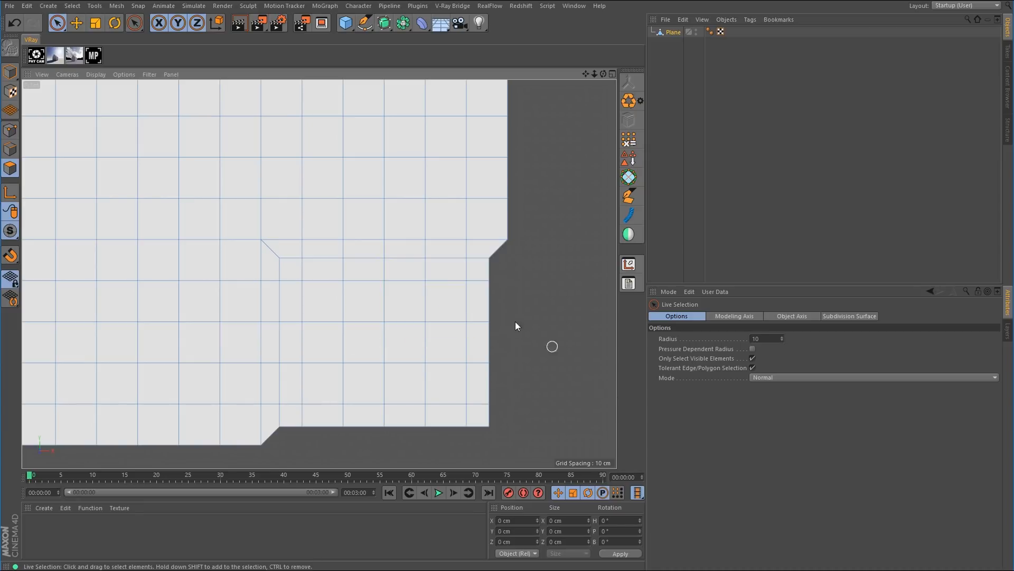
- Move the inset block's right-side points out to about X 200 cm and its bottom points down to about Y -200 cm
click(10, 130)
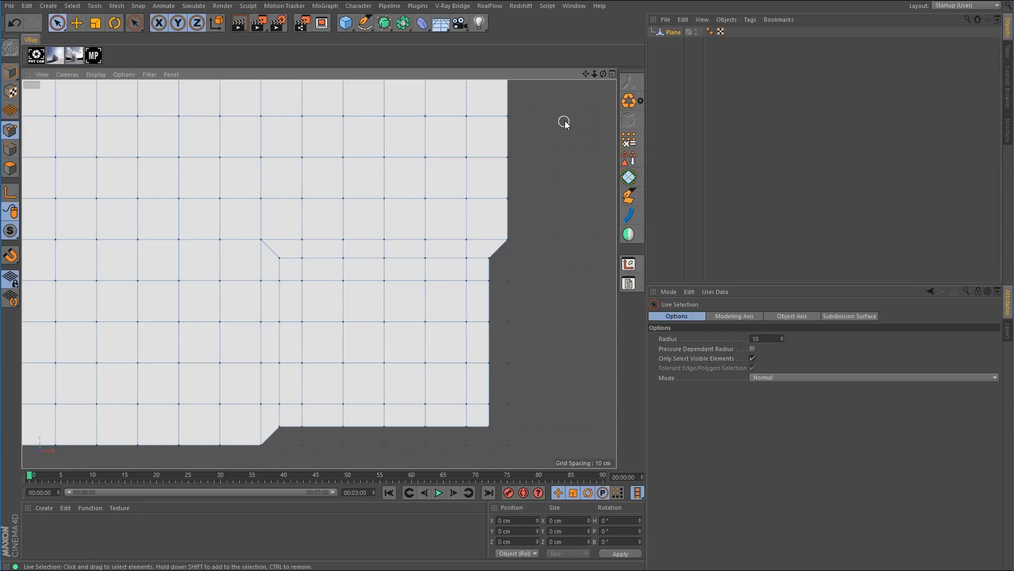
drag(59, 26, 87, 53)
drag(507, 251, 483, 438)
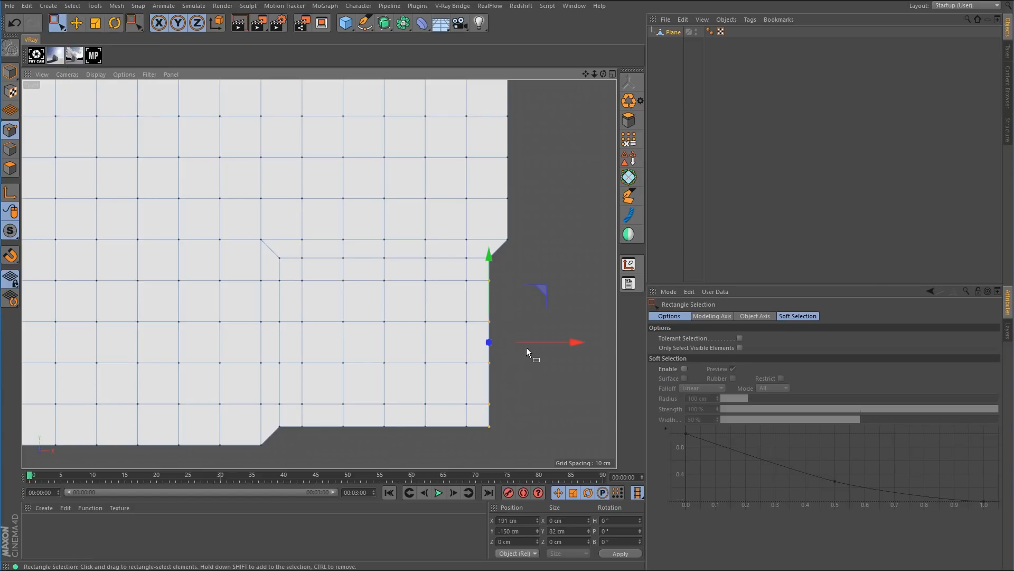
drag(530, 344, 551, 345)
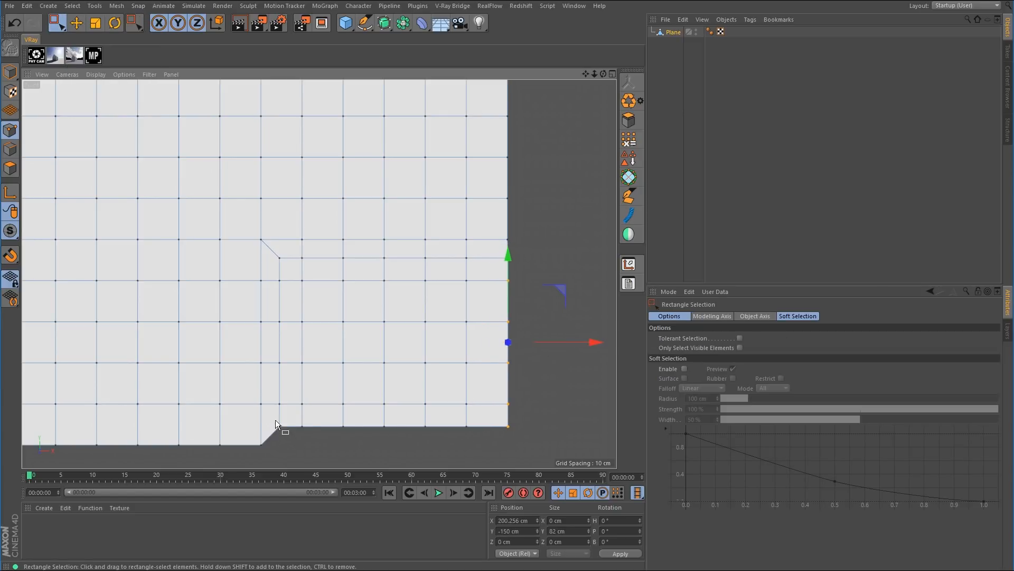
drag(275, 420, 541, 443)
drag(389, 336, 395, 356)
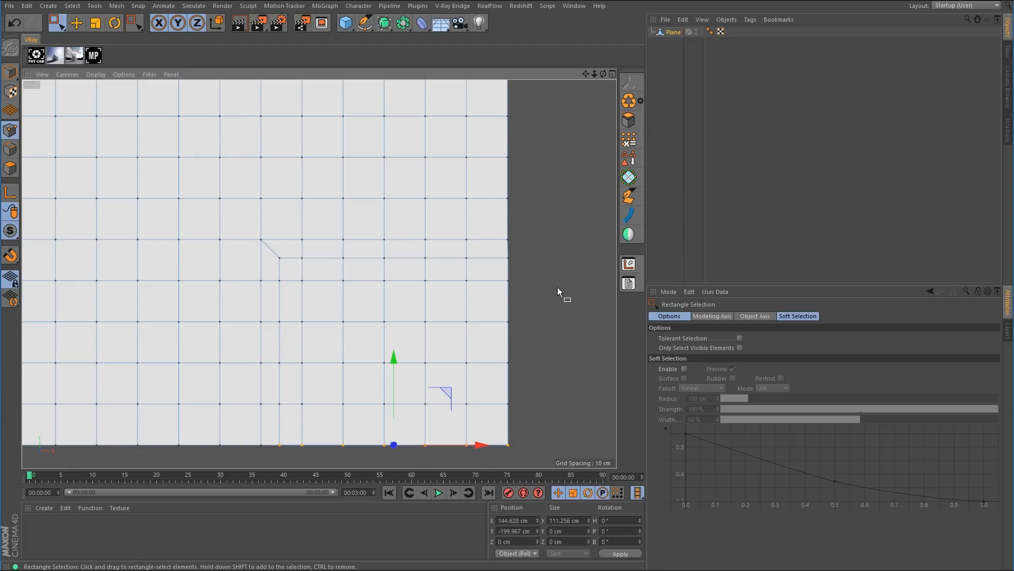
alt+right_drag(560, 287, 498, 307)
alt+middle_drag(397, 317, 434, 325)
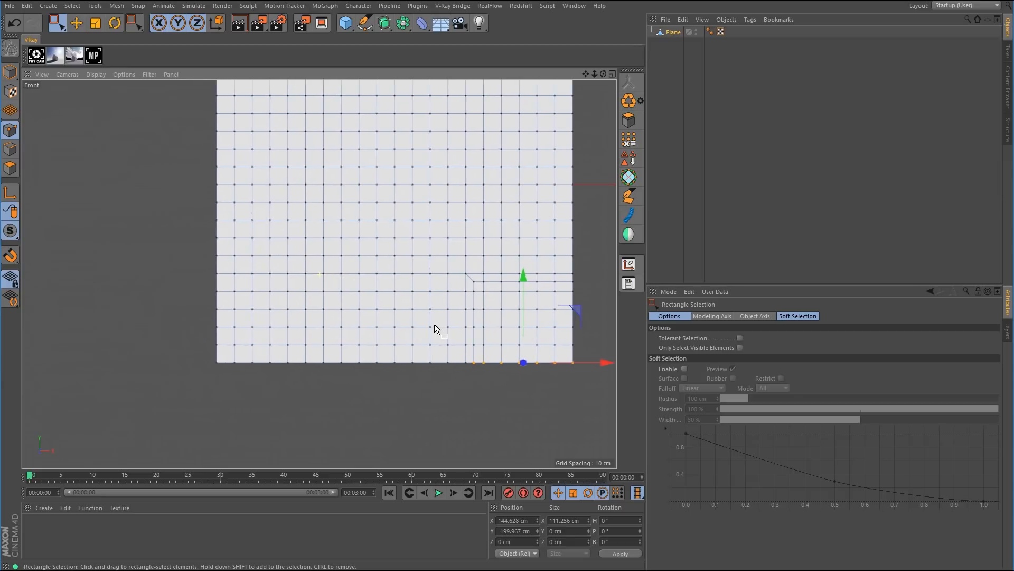
alt+right_drag(362, 309, 399, 309)
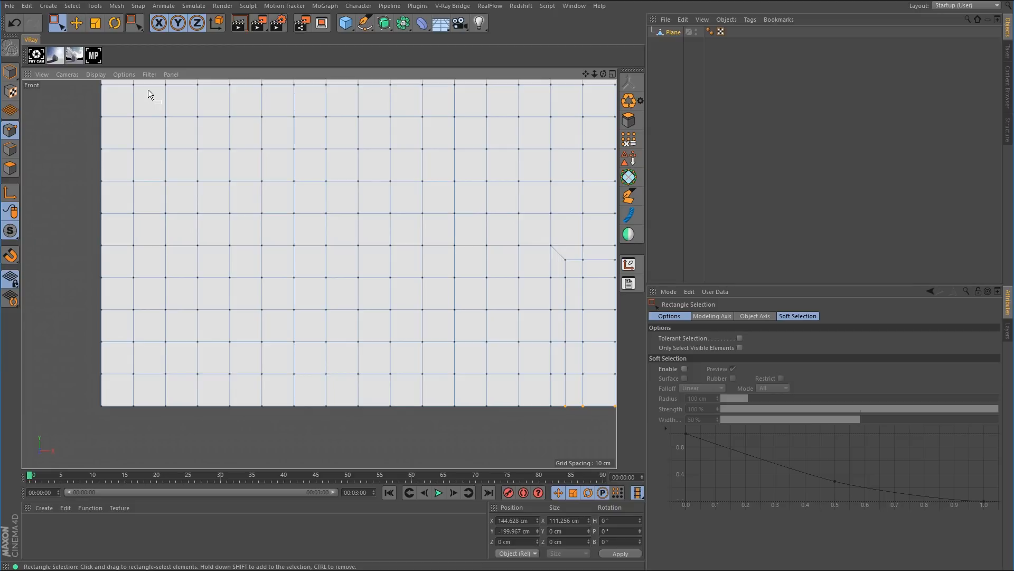
- Doodle a red inverted-U path rising from the plane's bottom edge to outline a loop with two corners, and hide the doodle
click(95, 6)
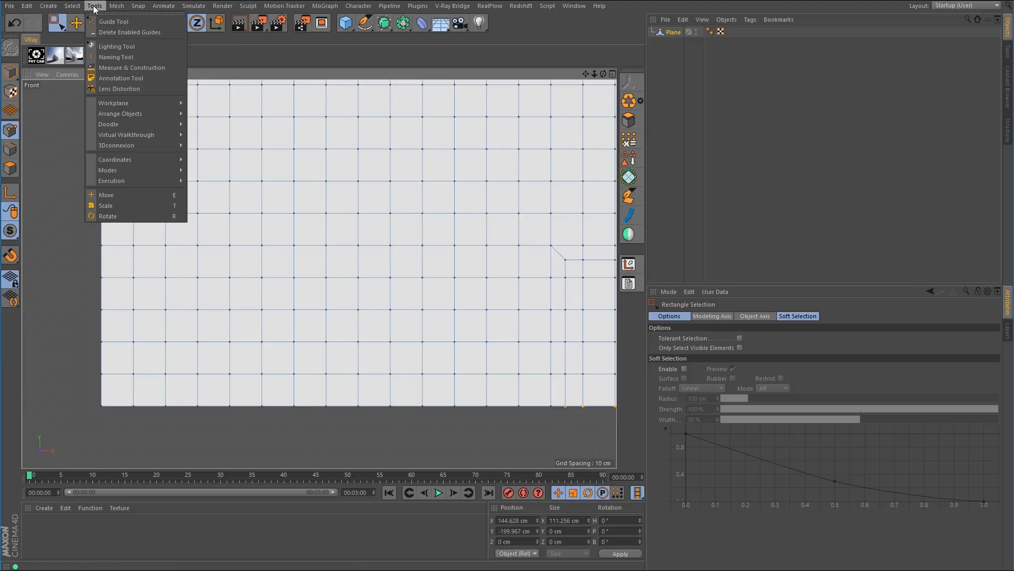
mouse_move(124, 122)
click(222, 124)
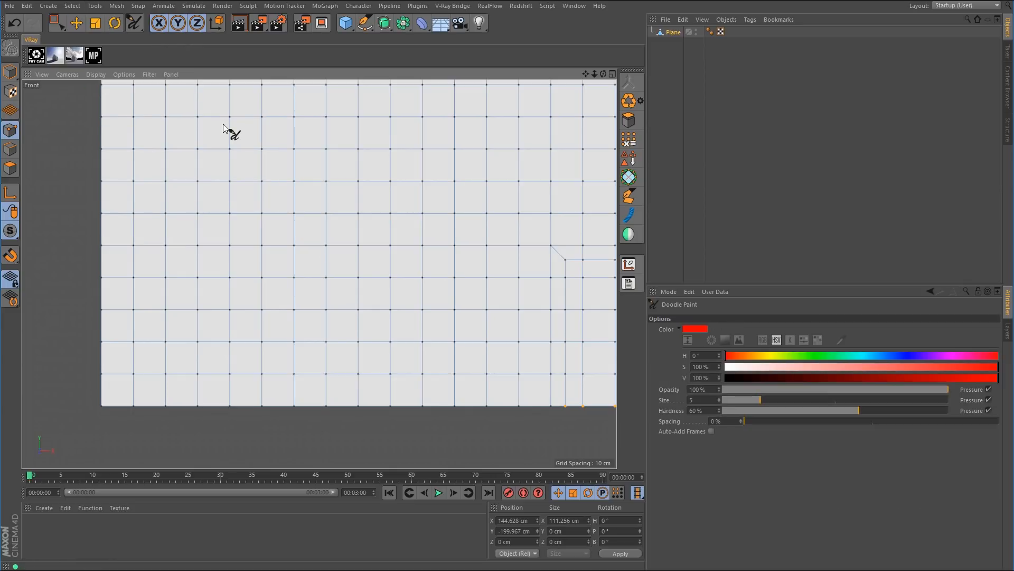
drag(212, 420, 212, 375)
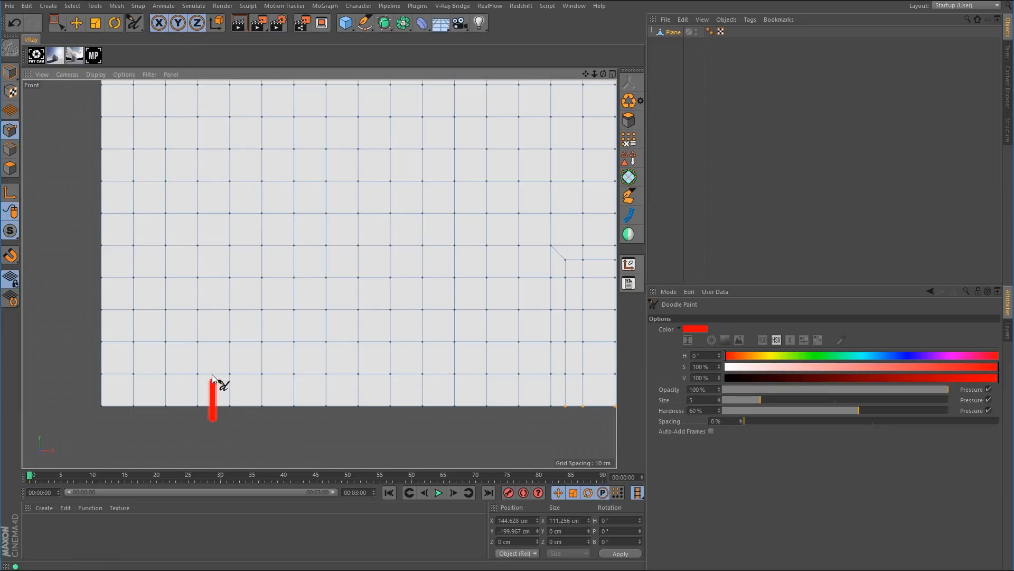
mouse_move(215, 273)
mouse_down()
mouse_move(216, 199)
mouse_move(373, 200)
mouse_move(372, 238)
mouse_up()
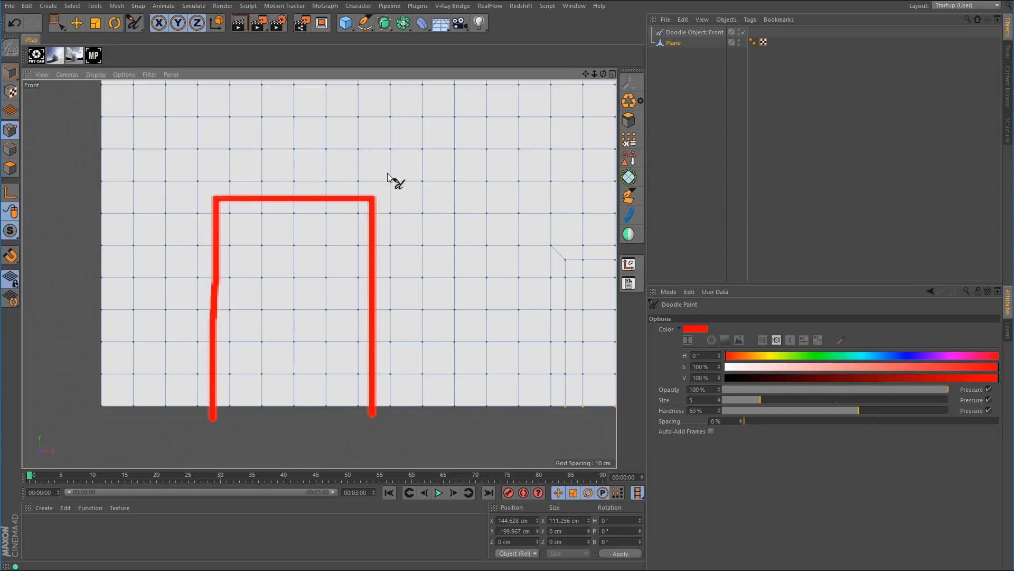
click(745, 33)
- Select a six-by-seven block of polygons on the plane's bottom edge and Extrude Inner with a 9 cm offset
click(62, 27)
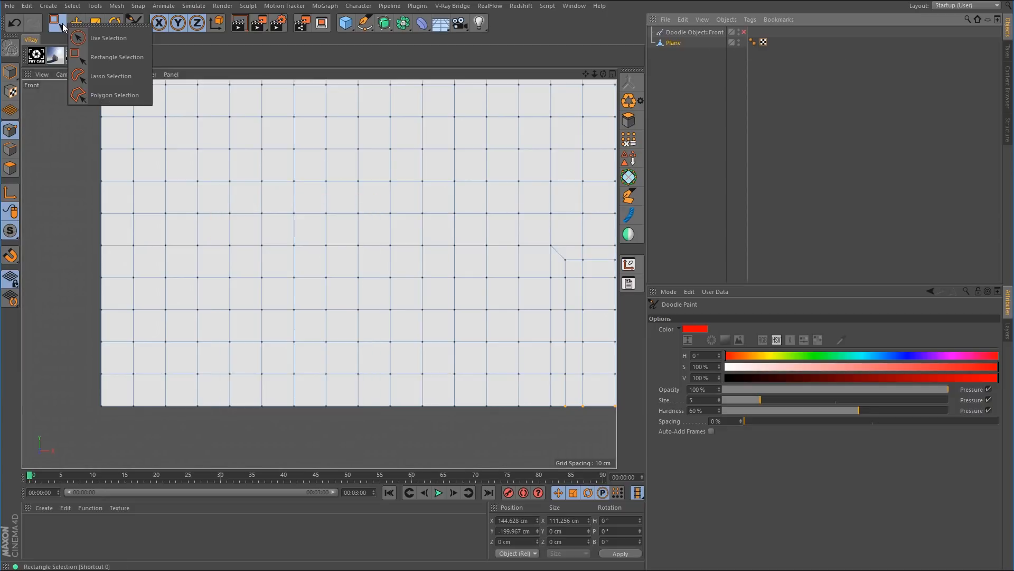
click(77, 30)
click(10, 168)
mouse_move(239, 395)
mouse_down()
mouse_move(236, 211)
mouse_move(379, 204)
mouse_move(398, 316)
mouse_move(303, 395)
mouse_move(340, 230)
mouse_move(332, 259)
mouse_up()
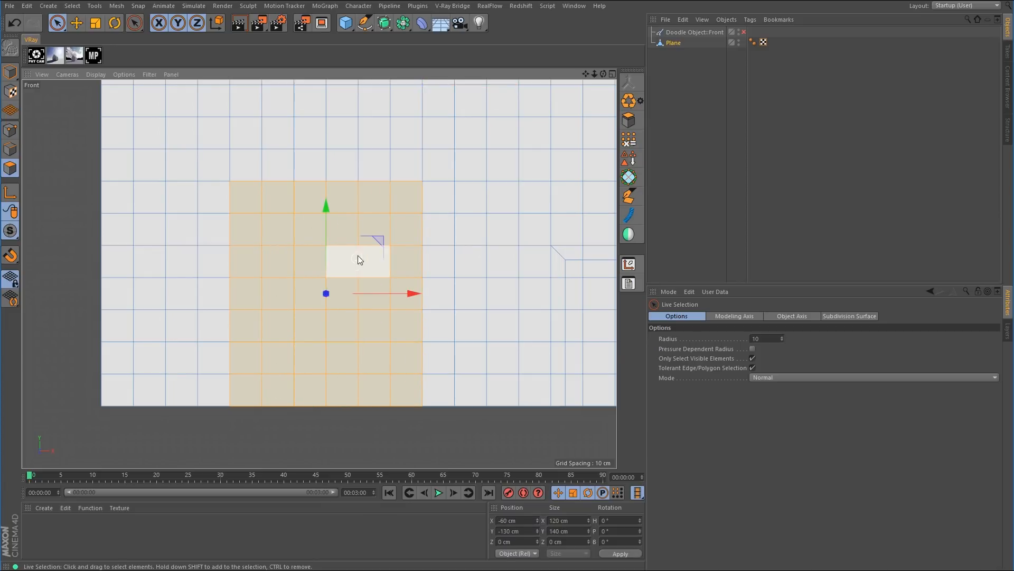
right_click(357, 255)
click(465, 373)
drag(477, 367, 442, 367)
- Delete the border polygons below the new inset block and move its bottom points down to about Y -200 cm
click(57, 23)
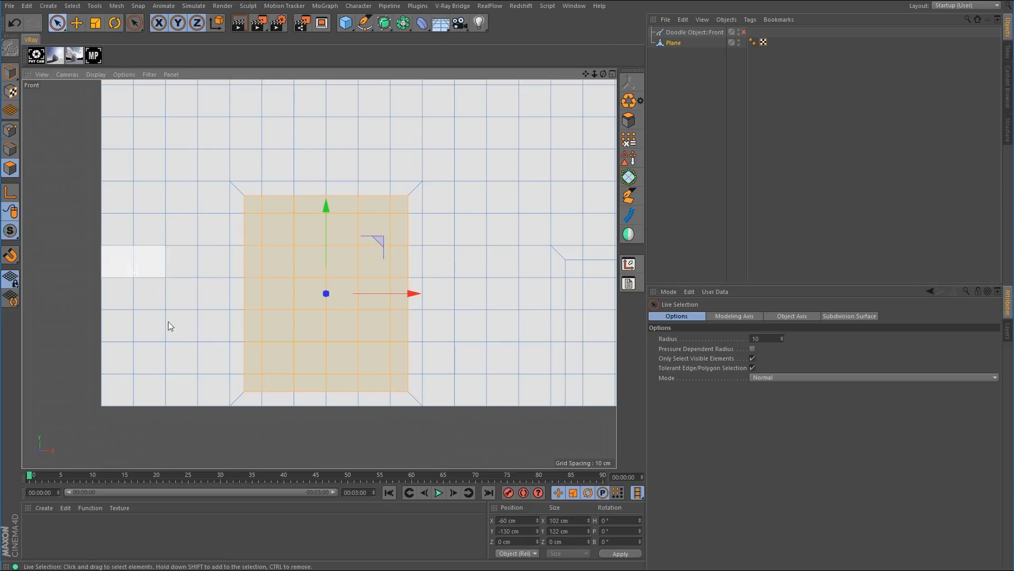
drag(252, 404, 395, 404)
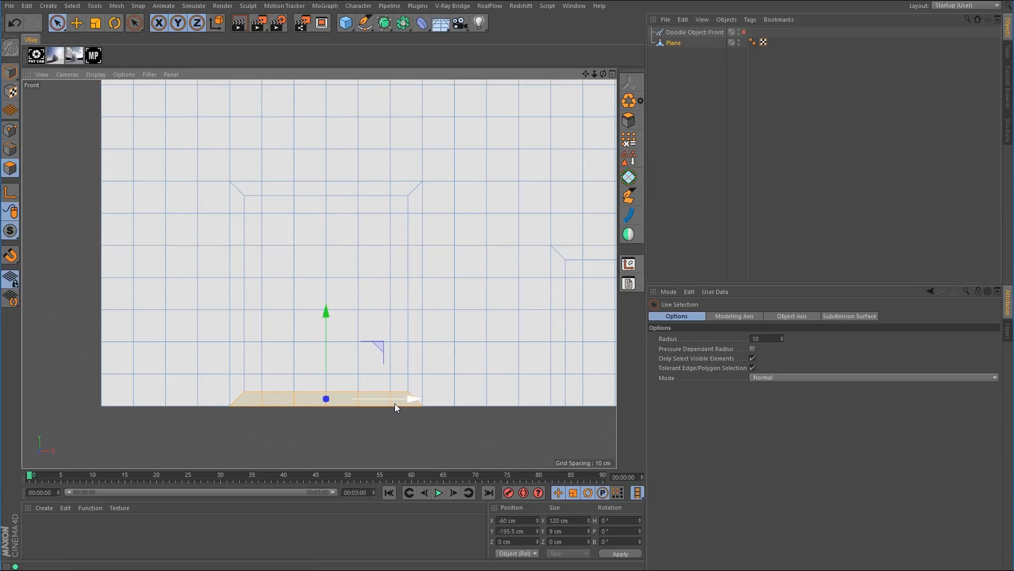
key(Delete)
click(10, 131)
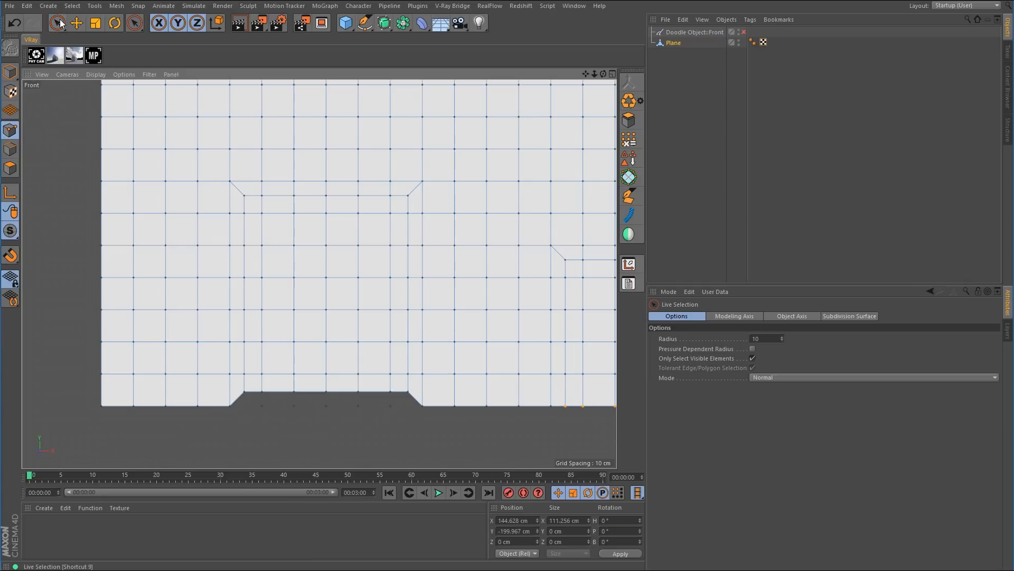
drag(59, 23, 85, 57)
click(322, 431)
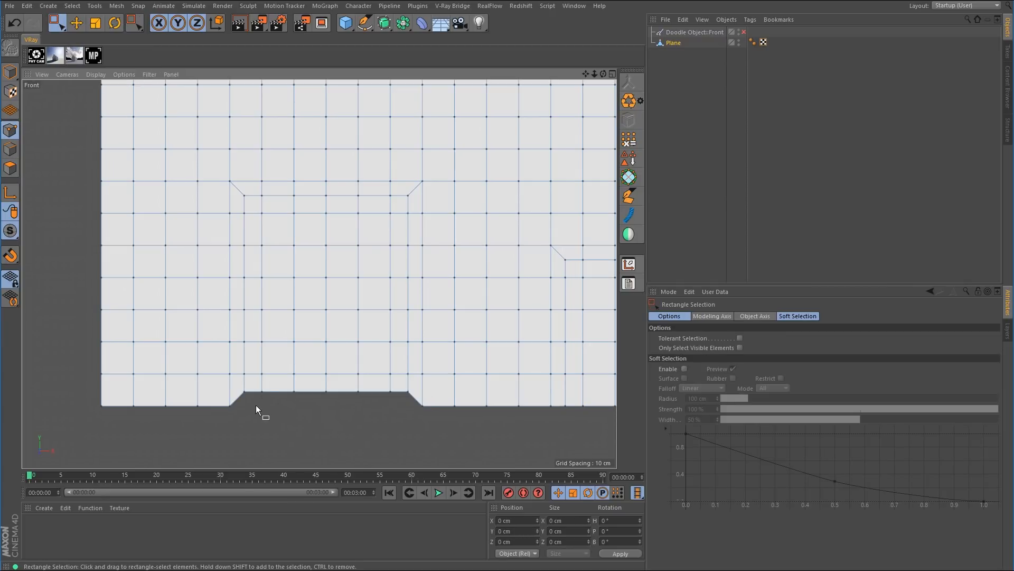
drag(240, 383, 409, 399)
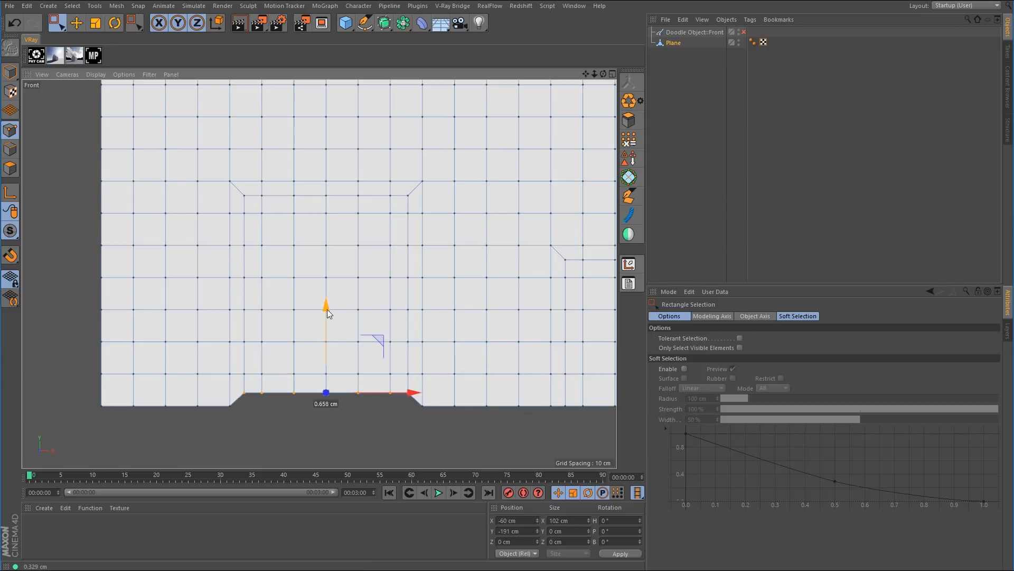
drag(327, 310, 330, 322)
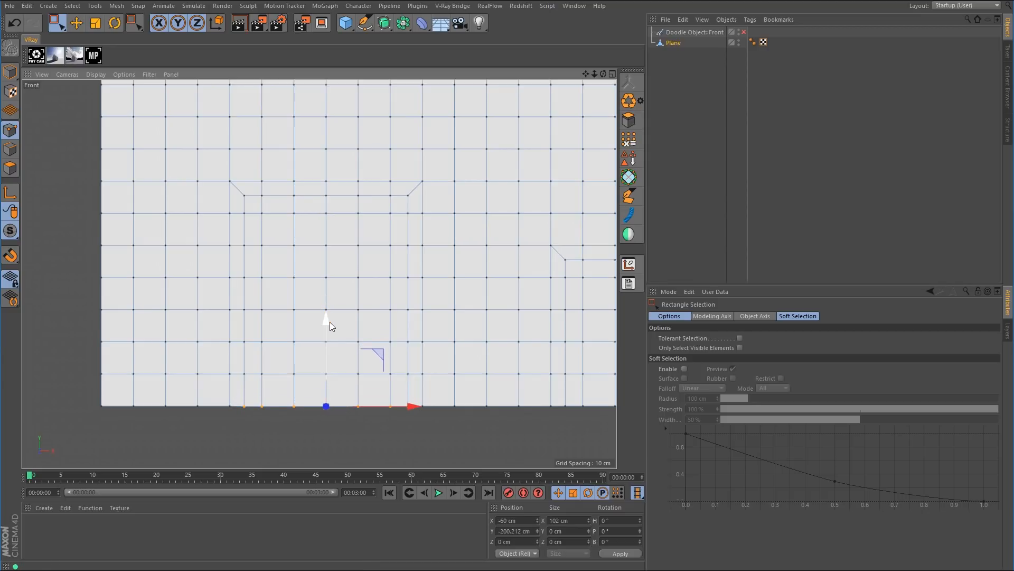
- Examine with the Loop/Path Cut preview how loops run around the inset block and through the plane's upper-left area
right_click(470, 270)
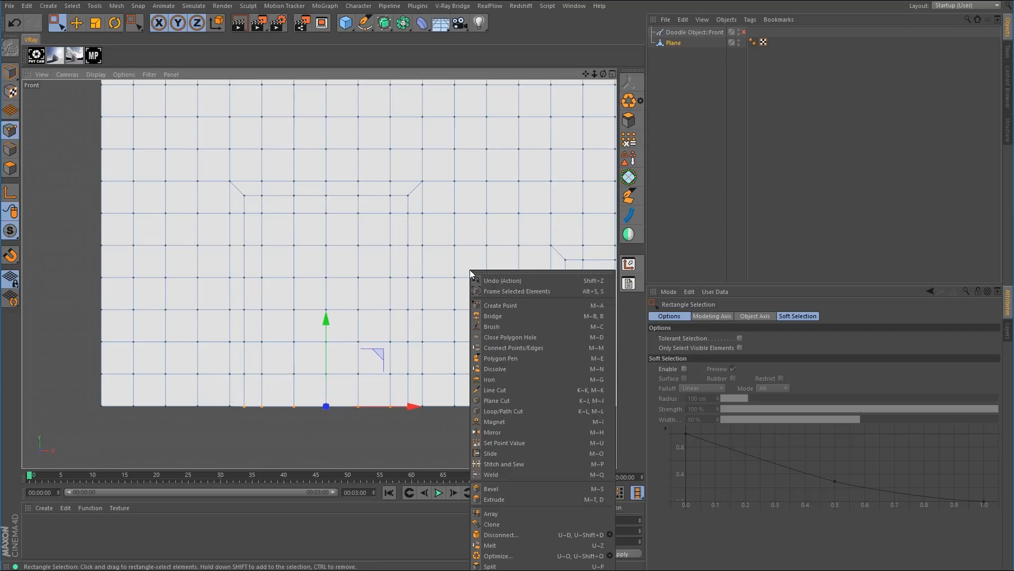
click(499, 412)
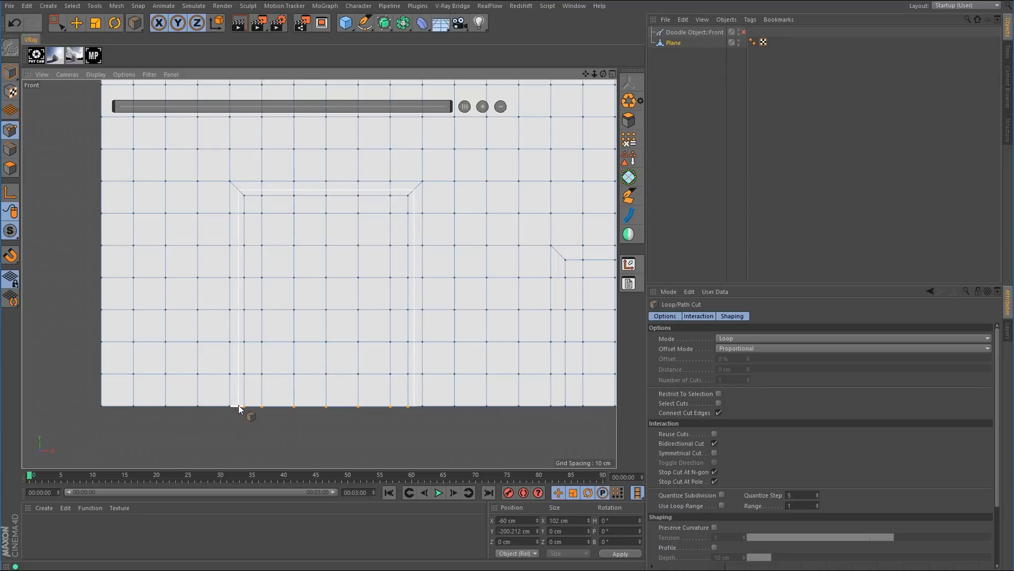
scroll(438, 439, down, 1)
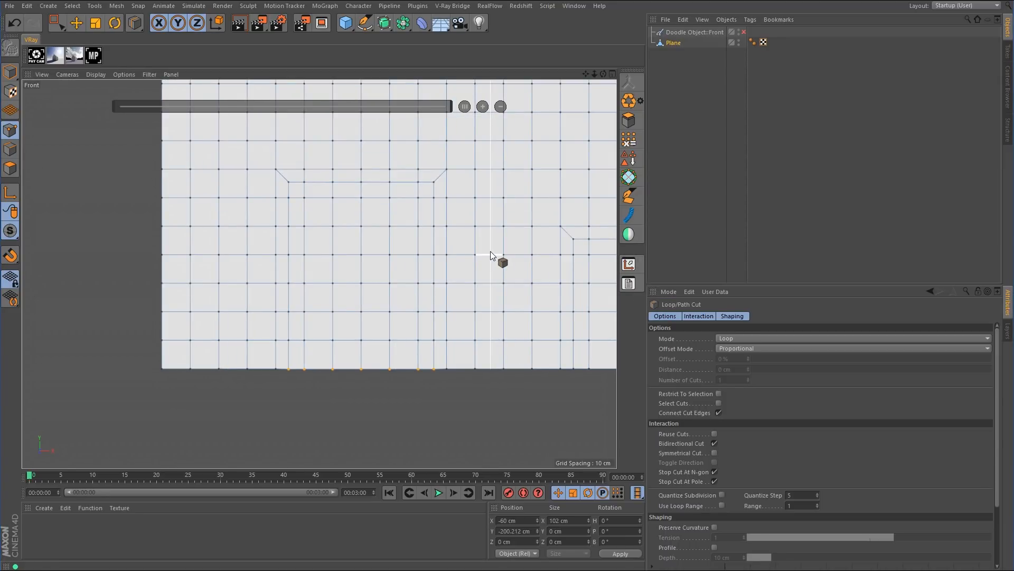
scroll(475, 217, down, 1)
middle_drag(473, 204, 446, 433)
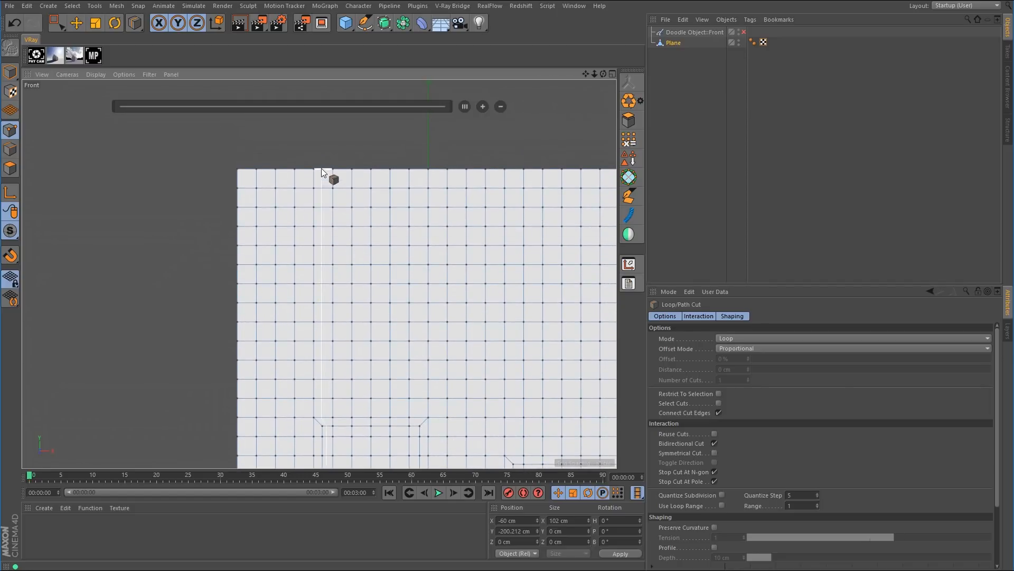
scroll(321, 168, up, 2)
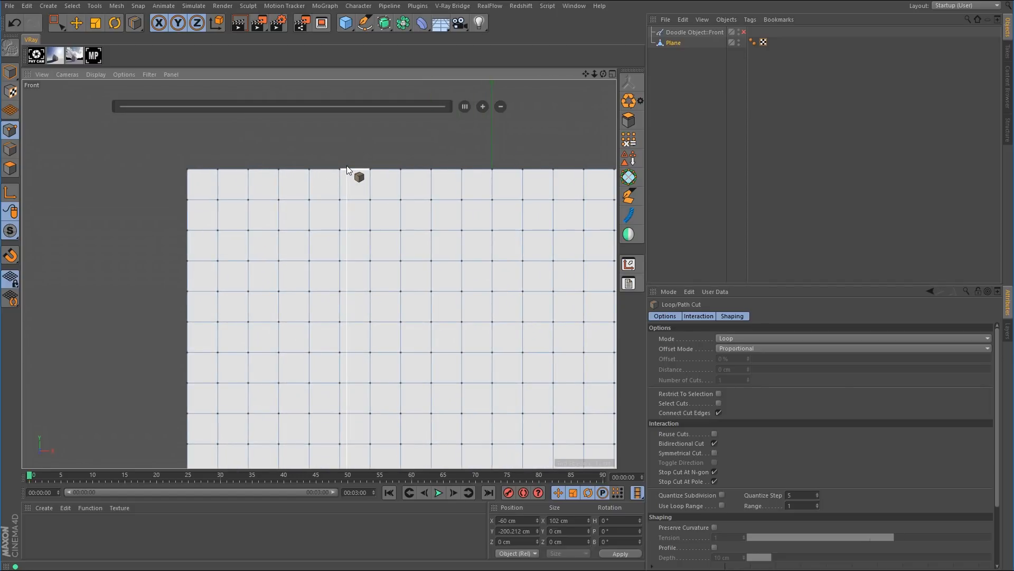
scroll(410, 288, down, 4)
middle_drag(487, 370, 347, 284)
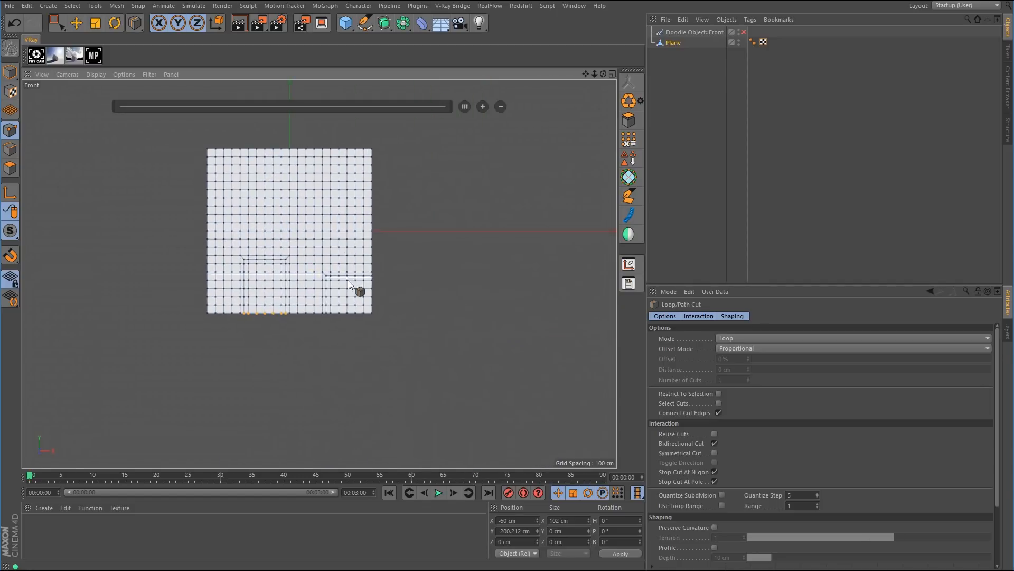
mouse_move(348, 280)
alt+right_down()
mouse_move(396, 279)
mouse_move(333, 275)
alt+right_up()
alt+middle_drag(270, 188, 378, 345)
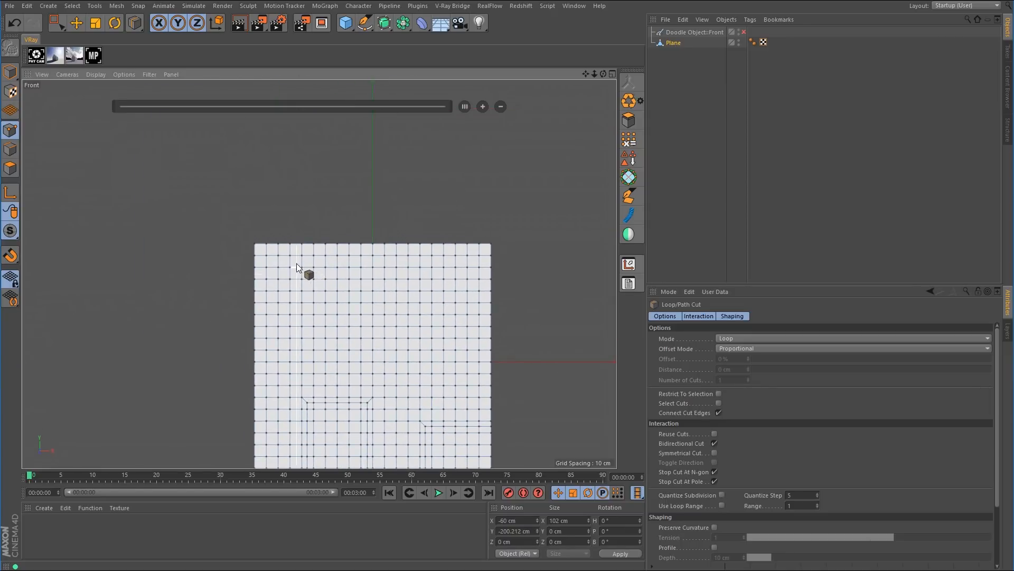
scroll(296, 263, up, 4)
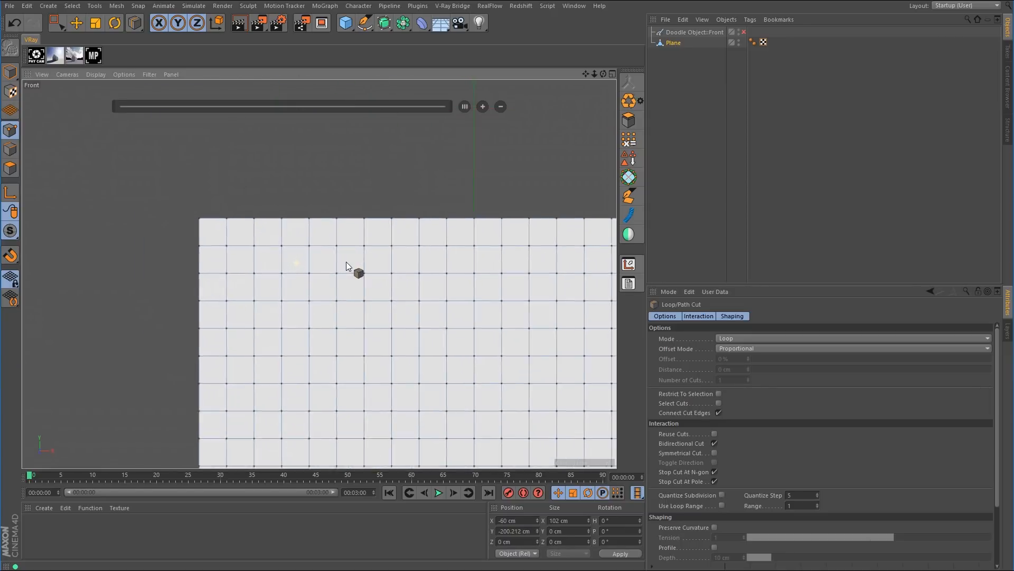
- With the Polygon Pen, weld two edge lines onto the one between them near the upper-left corner and pull the point beneath down, forming a kite-shaped polygon
click(626, 197)
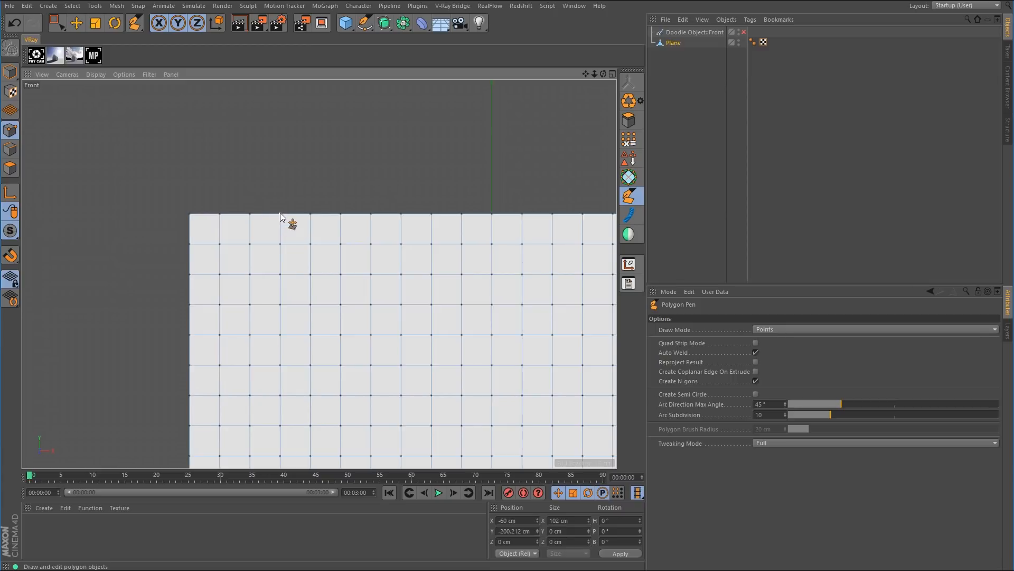
drag(340, 216, 312, 217)
drag(344, 251, 308, 248)
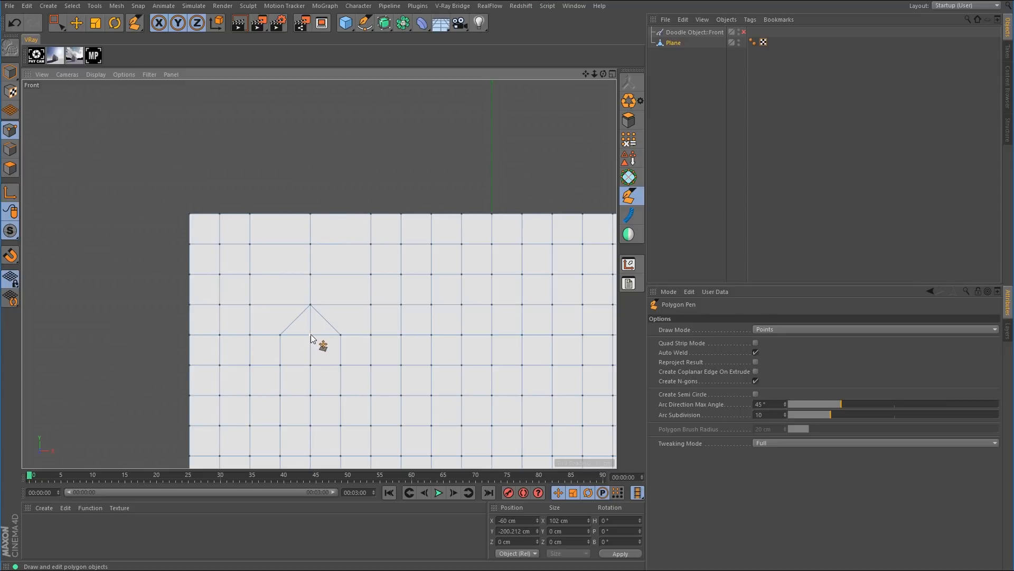
drag(311, 334, 311, 345)
- Select the kite-shaped polygon and activate Loop/Path Cut to check the loops around it
click(14, 165)
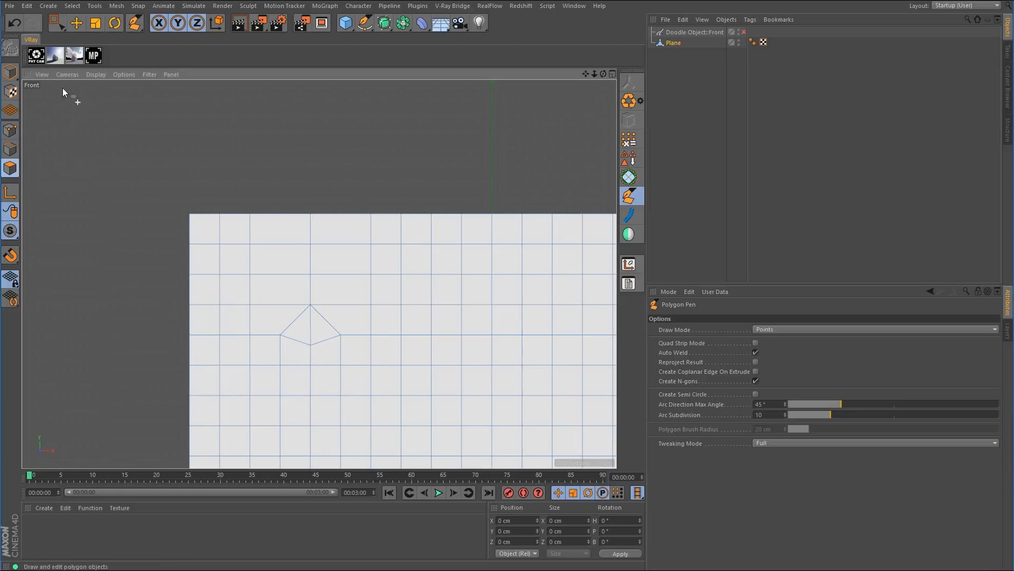
click(57, 23)
click(101, 36)
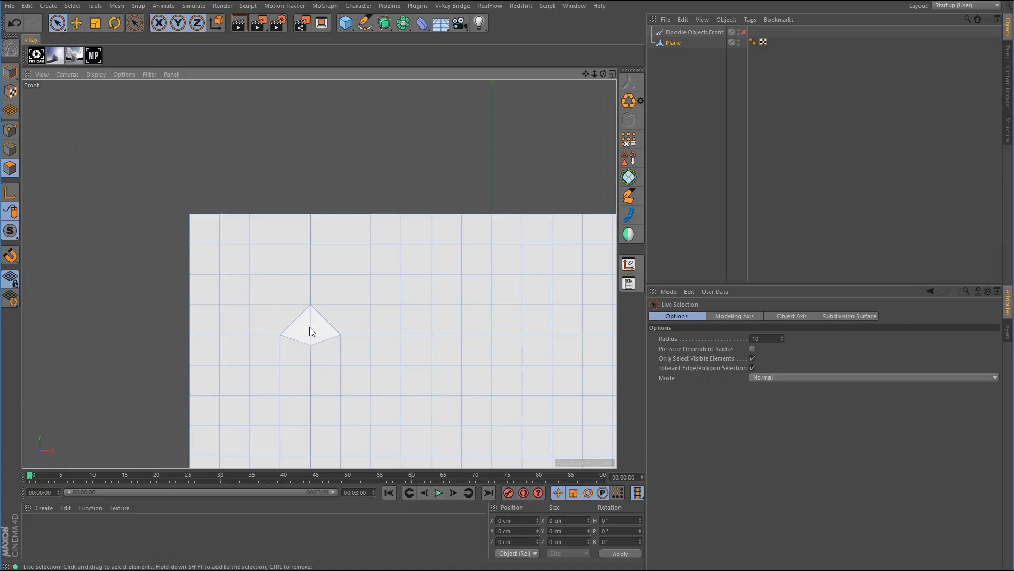
click(310, 329)
right_click(335, 295)
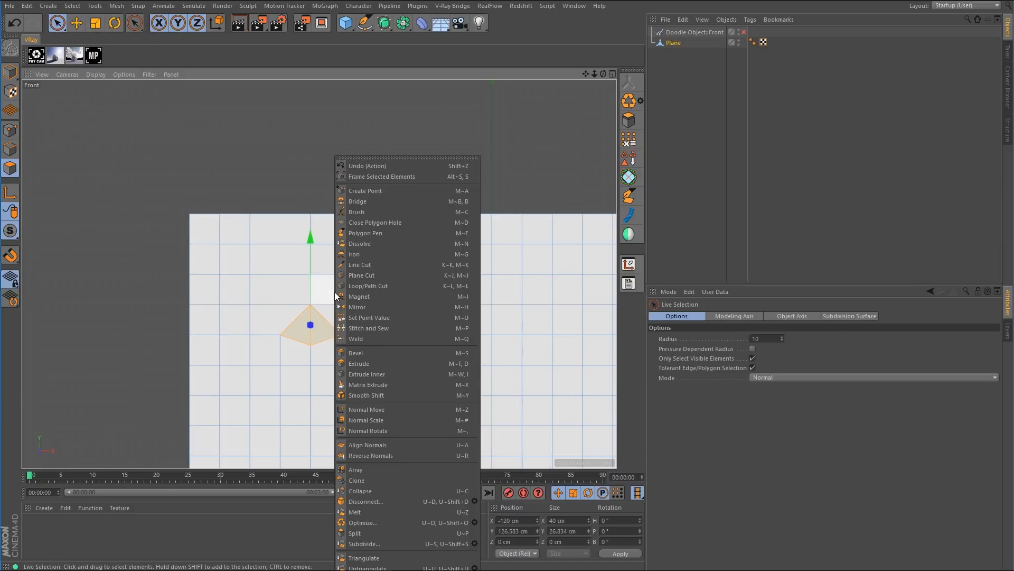
click(357, 243)
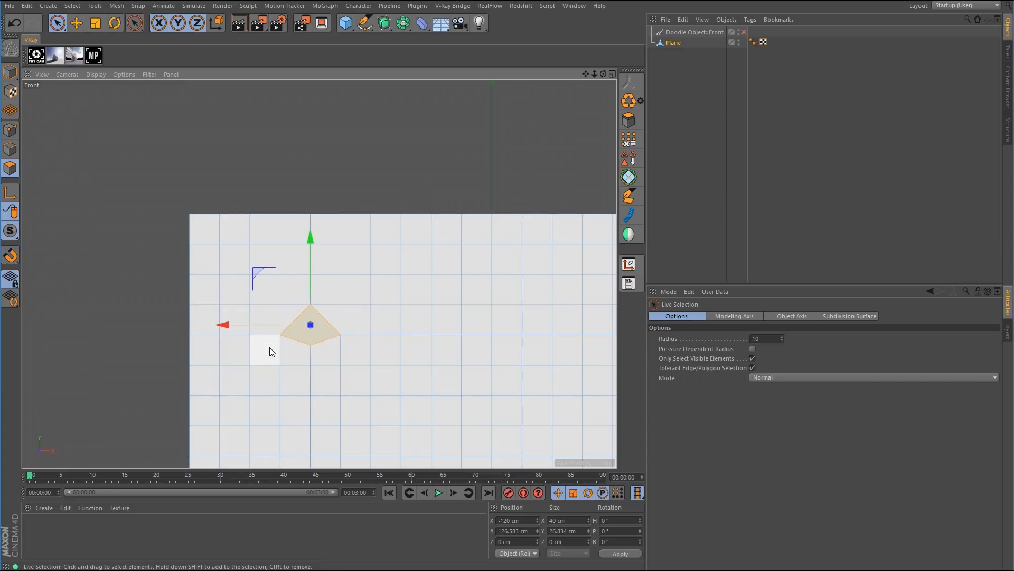
right_click(581, 113)
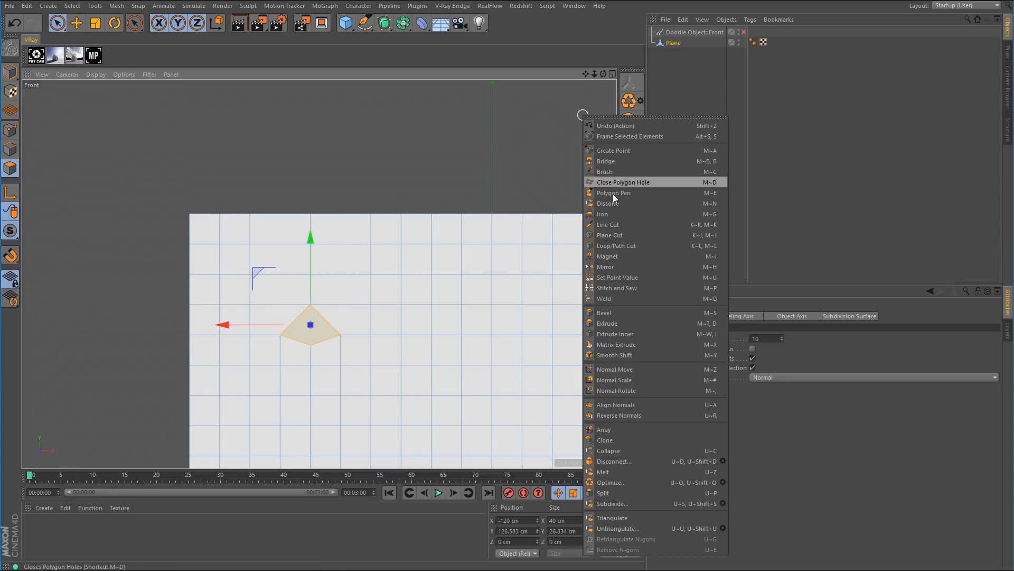
click(614, 245)
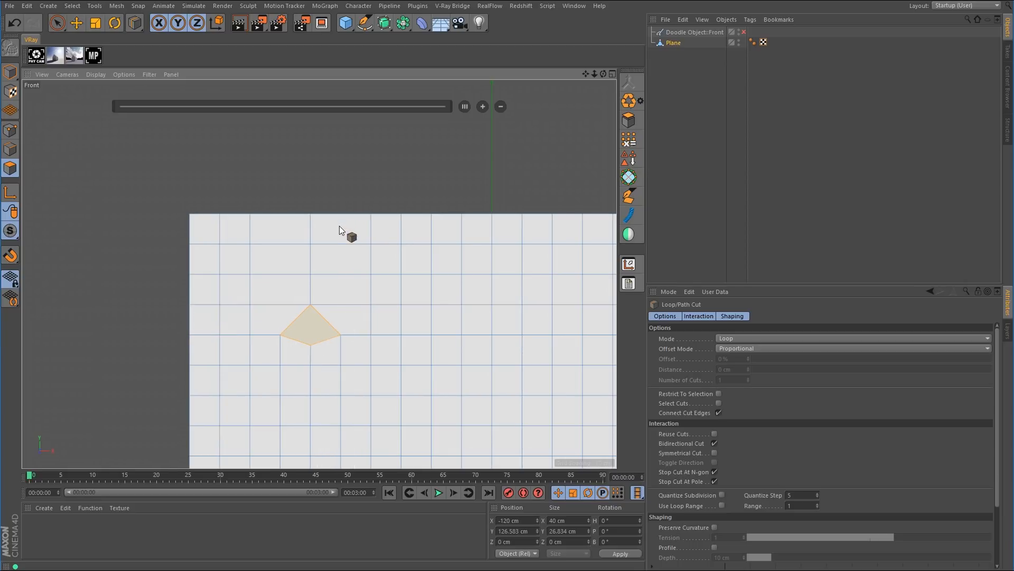
- Doodle a red path from the plane's left side that turns through the kite polygon and runs downward, and hide the doodle
drag(594, 74, 546, 0)
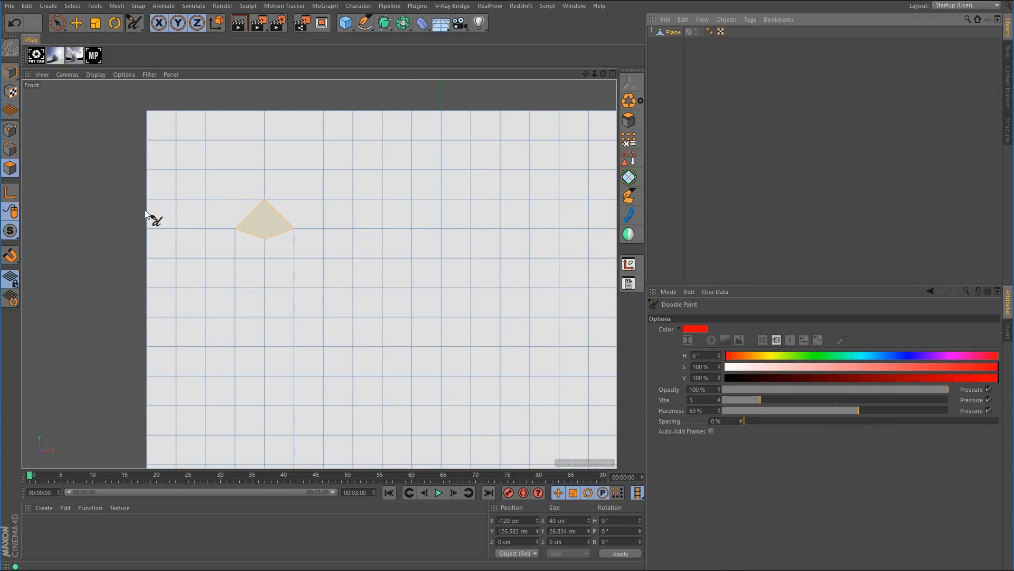
mouse_move(128, 215)
mouse_down()
mouse_move(250, 216)
mouse_move(274, 237)
mouse_move(276, 387)
mouse_up()
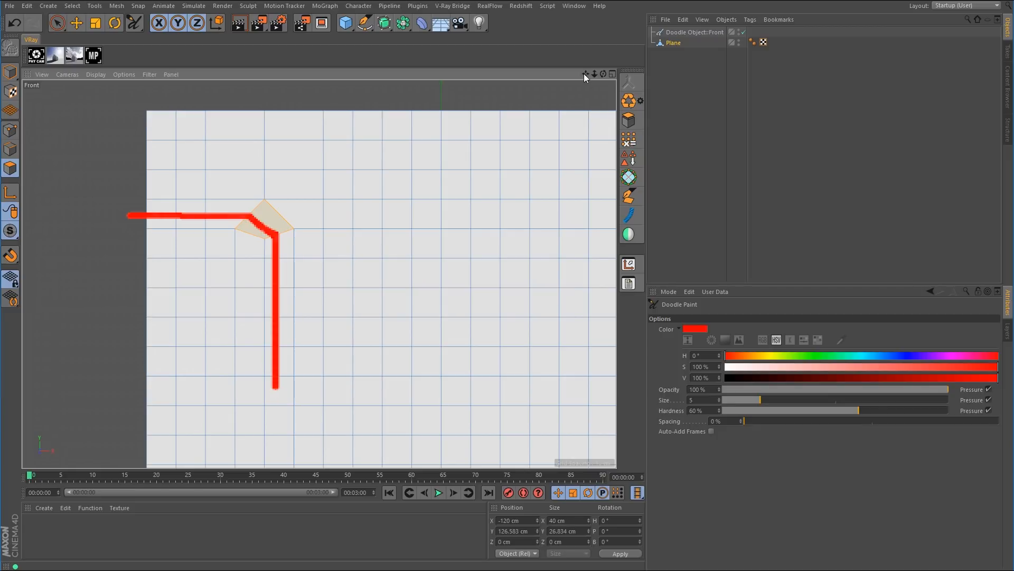
mouse_move(585, 74)
mouse_down()
mouse_move(417, 112)
mouse_move(289, 111)
mouse_up()
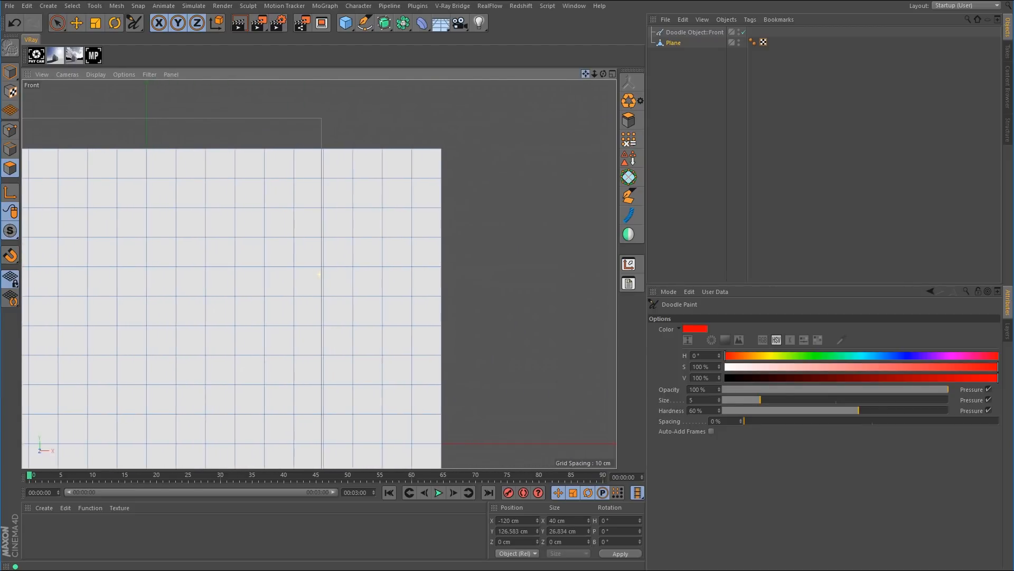
click(743, 30)
- With the Polygon Pen, create diagonal edges from a grid point in the plane's upper half to its upper-left, upper-right and lower-right neighbours
click(10, 130)
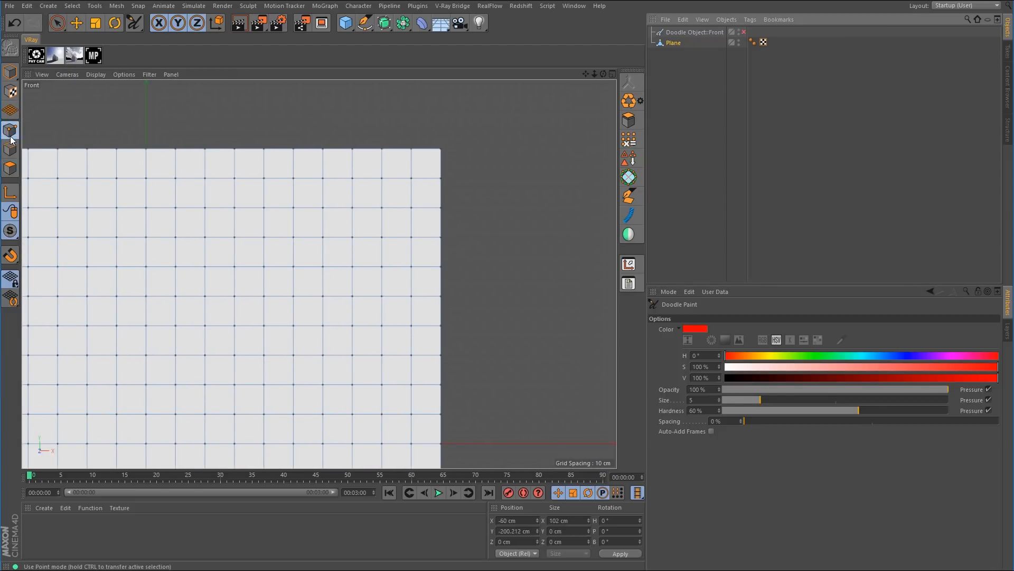
click(628, 196)
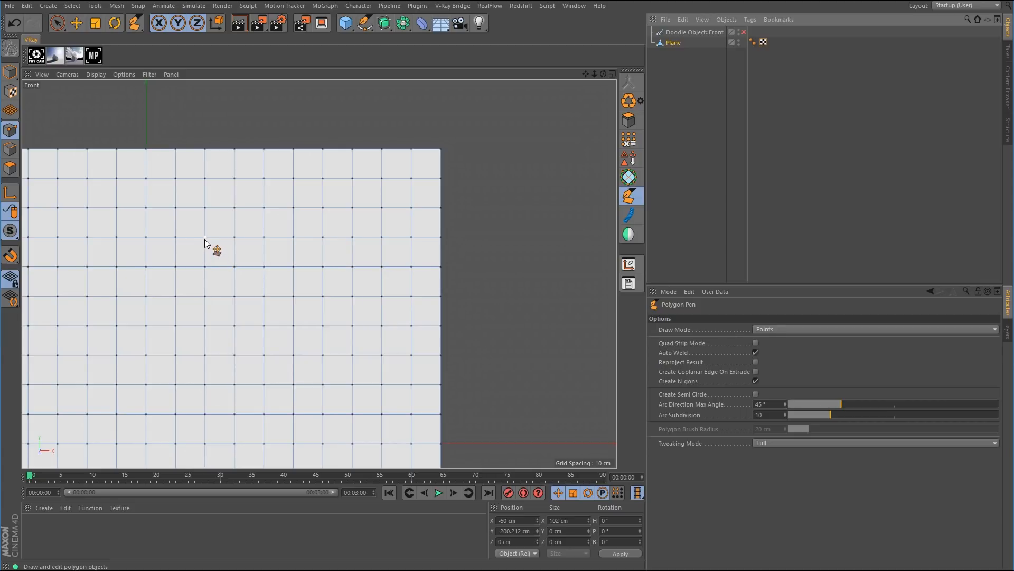
drag(235, 268, 175, 237)
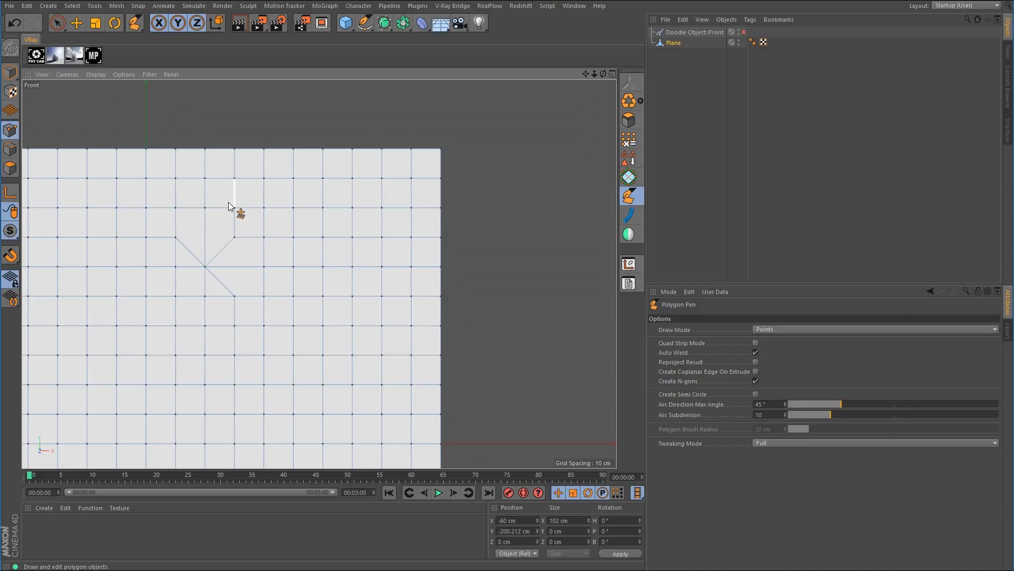
key(ctrl+z)
click(235, 296)
drag(586, 74, 648, 86)
alt+middle_drag(330, 182, 471, 192)
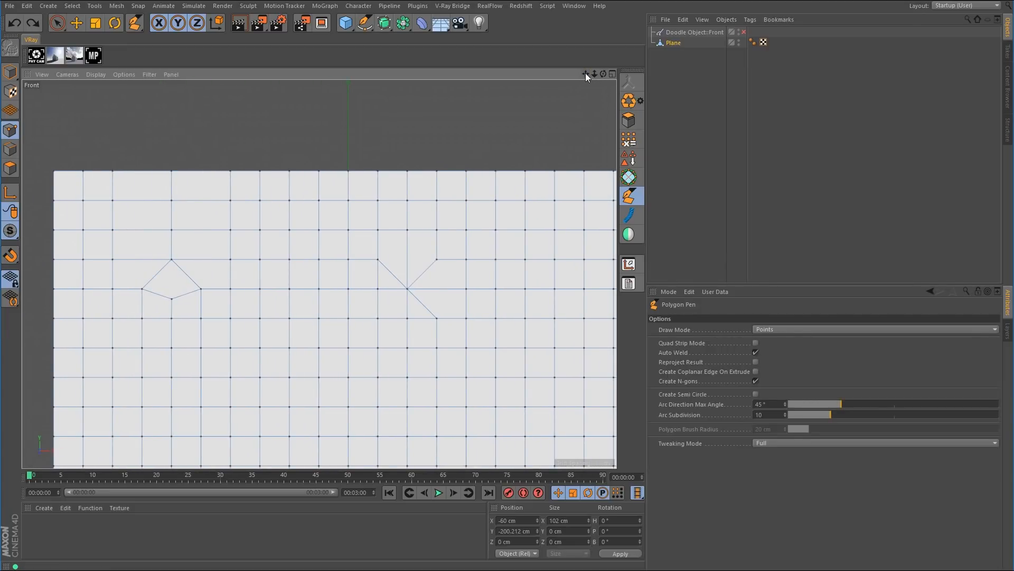
- Weld the grid row's points between the kite and the diagonals onto the row below, and delete the plane's upper-left block containing the kite
click(378, 290)
drag(349, 260, 231, 287)
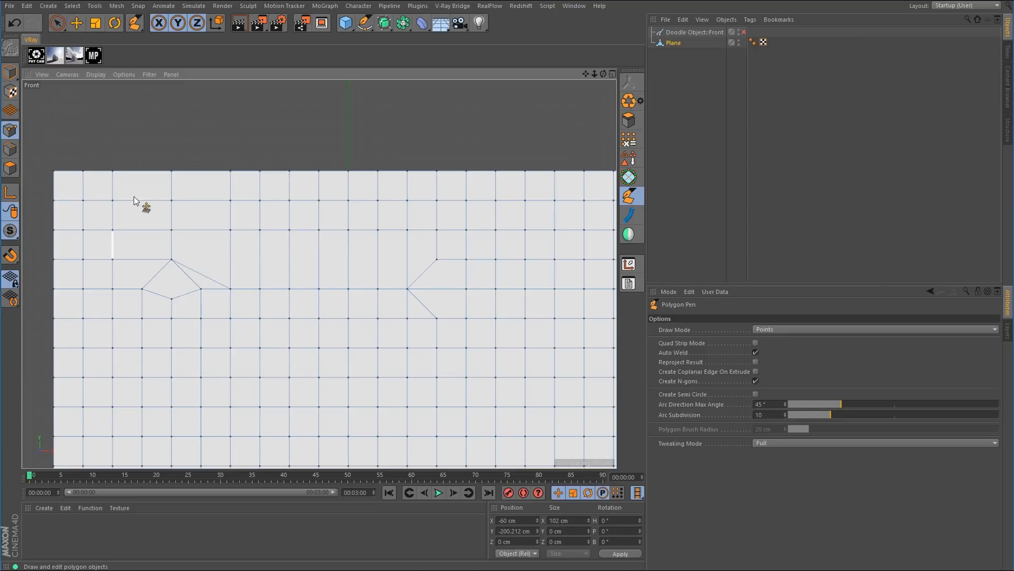
drag(62, 25, 102, 55)
scroll(160, 143, down, 3)
drag(68, 138, 205, 350)
key(Delete)
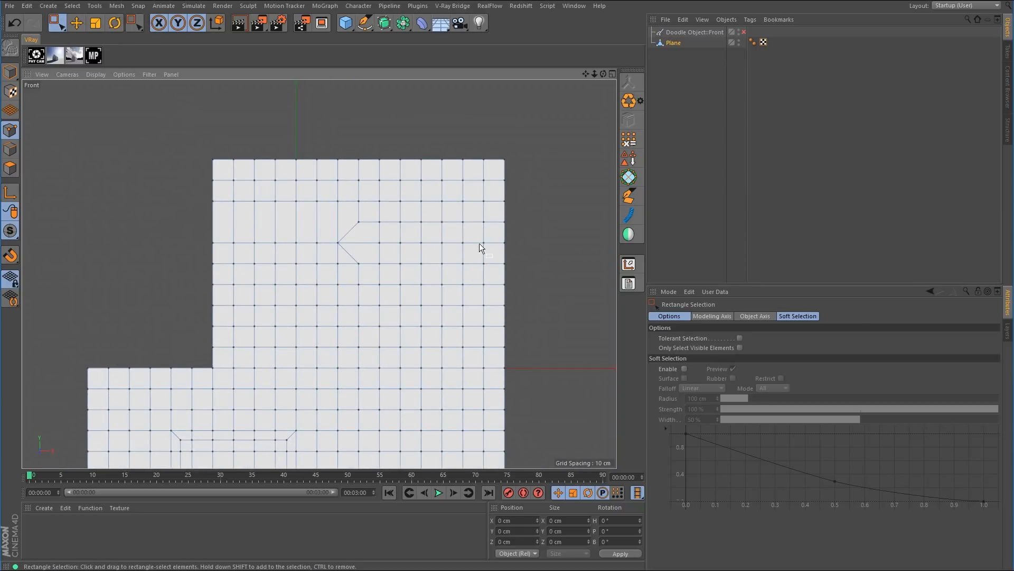
- With the Polygon Pen, weld the column's points from the lower-right diagonal downward onto the neighbouring points in the column to its left
scroll(480, 243, up, 3)
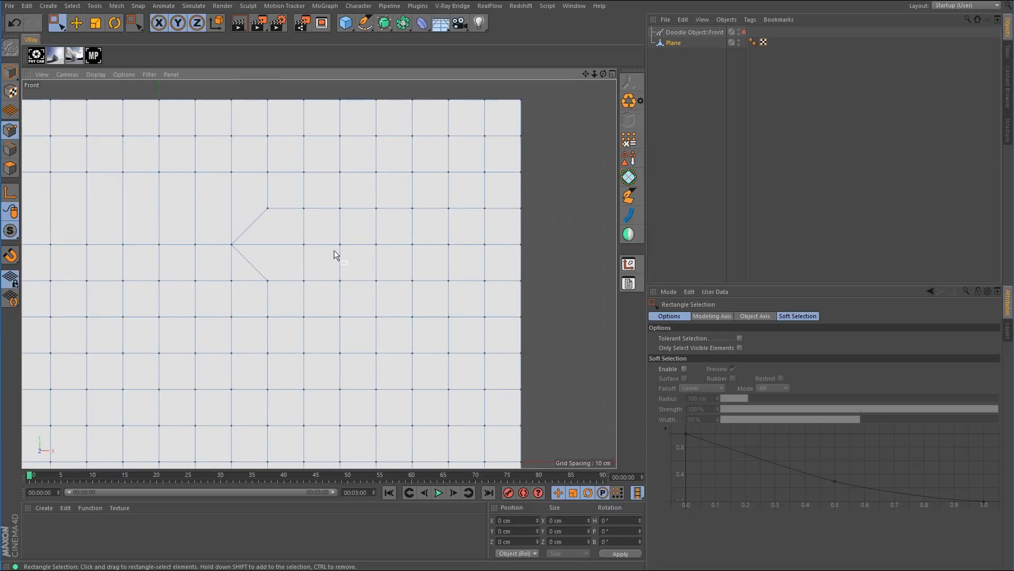
click(629, 196)
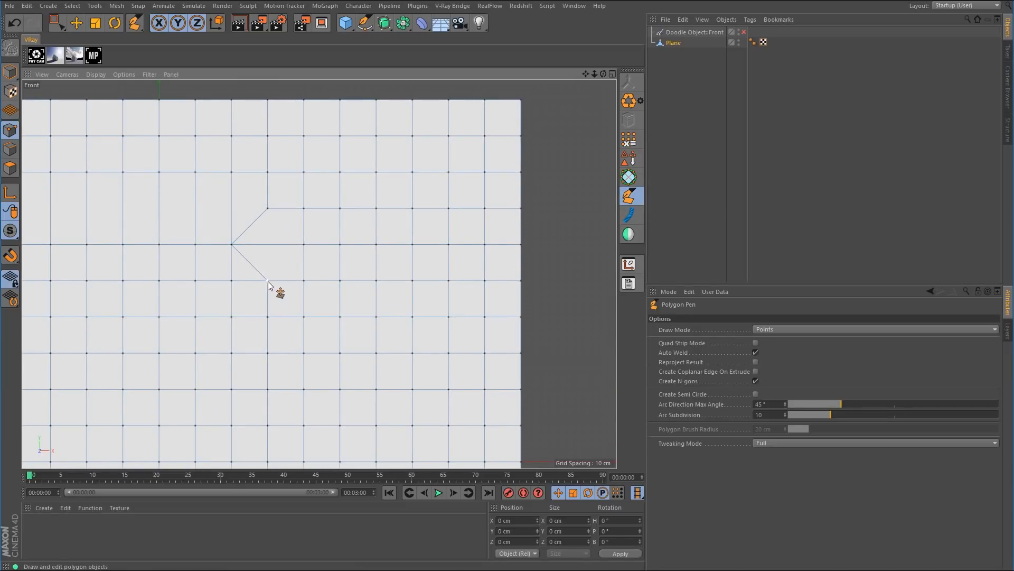
drag(268, 281, 233, 281)
drag(267, 317, 231, 318)
drag(268, 390, 232, 389)
drag(268, 425, 232, 424)
- Rectangle-select the lower part of the plane and delete it, keeping only the rectangular upper-right grid
scroll(341, 341, down, 6)
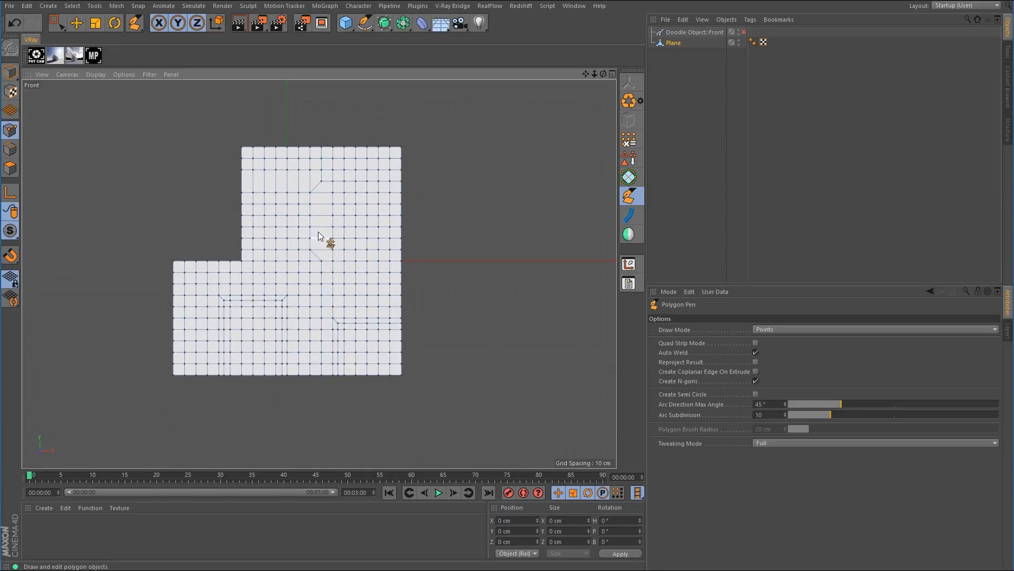
key(0)
drag(155, 252, 418, 398)
key(Delete)
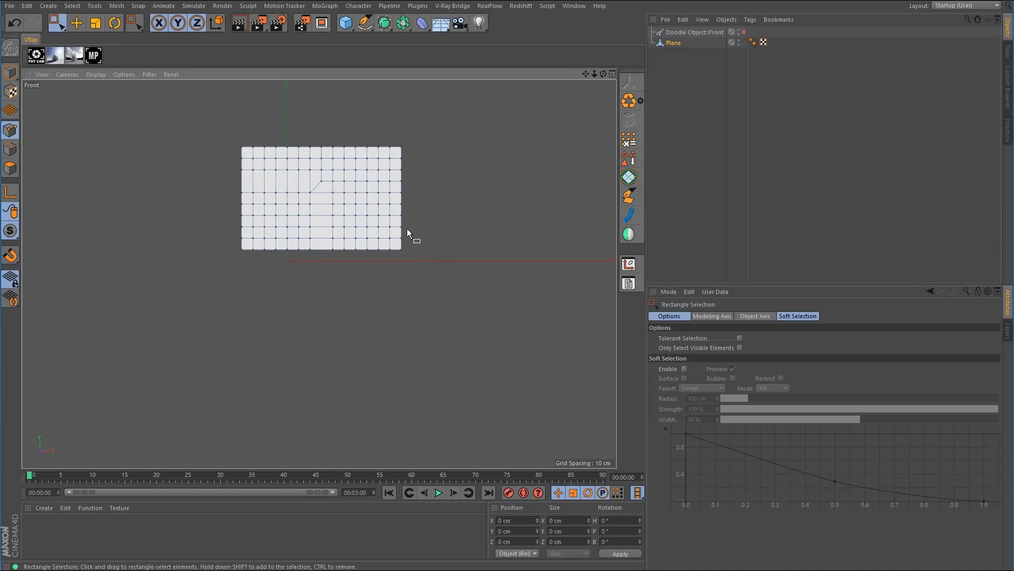
- In polygon mode, select an L-shaped strip of polygons with Live Selection, running inward from the plane's right side and turning down to its lower edge
scroll(342, 139, up, 5)
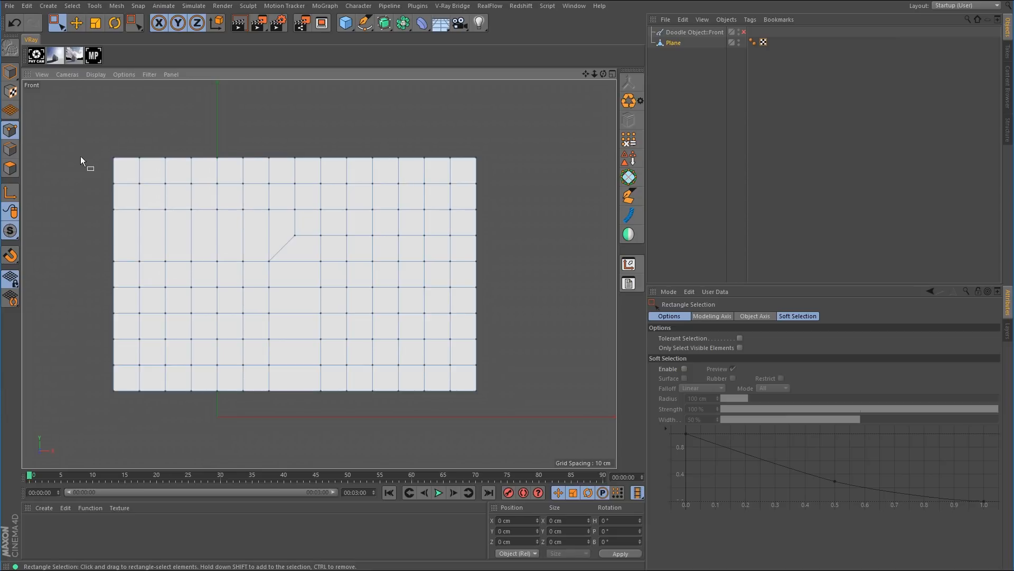
click(10, 168)
click(56, 26)
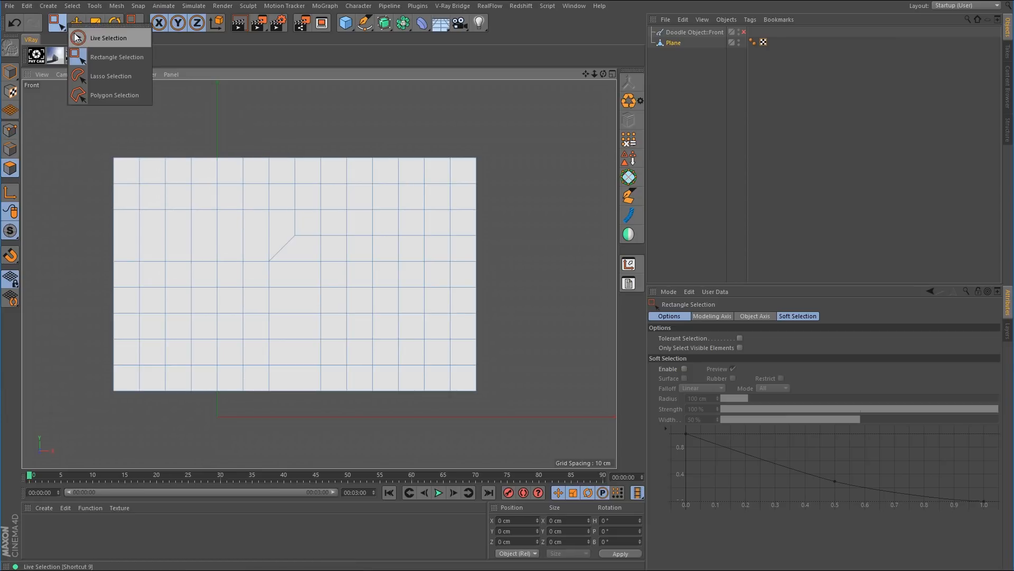
click(78, 38)
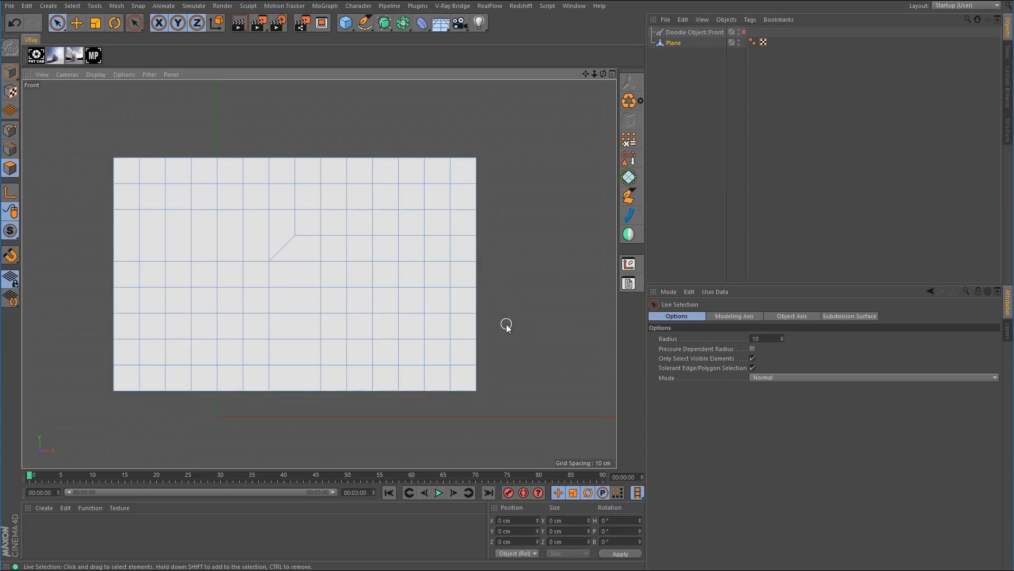
mouse_move(495, 305)
mouse_down()
mouse_move(363, 305)
mouse_move(360, 360)
mouse_up()
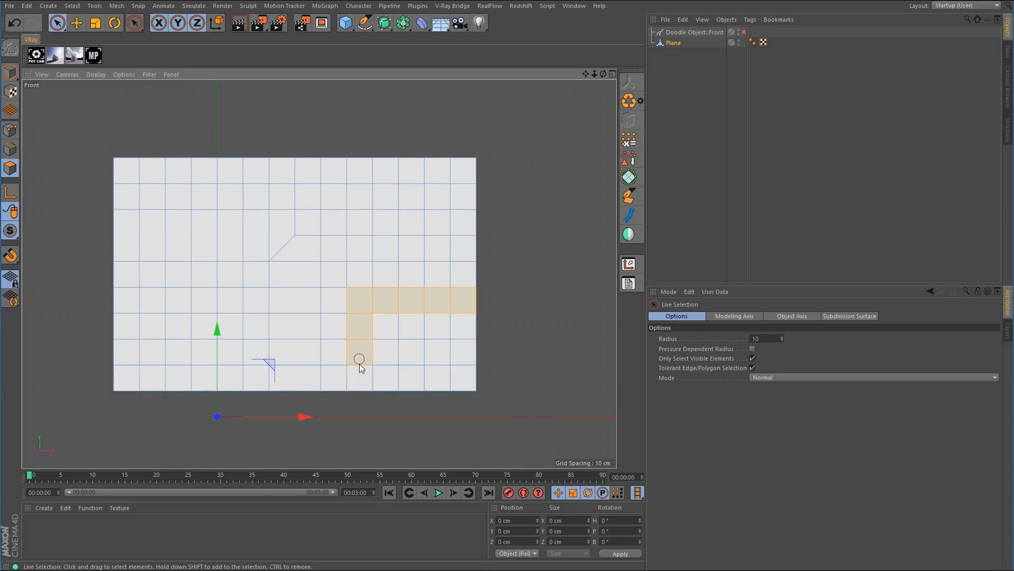
scroll(442, 359, up, 5)
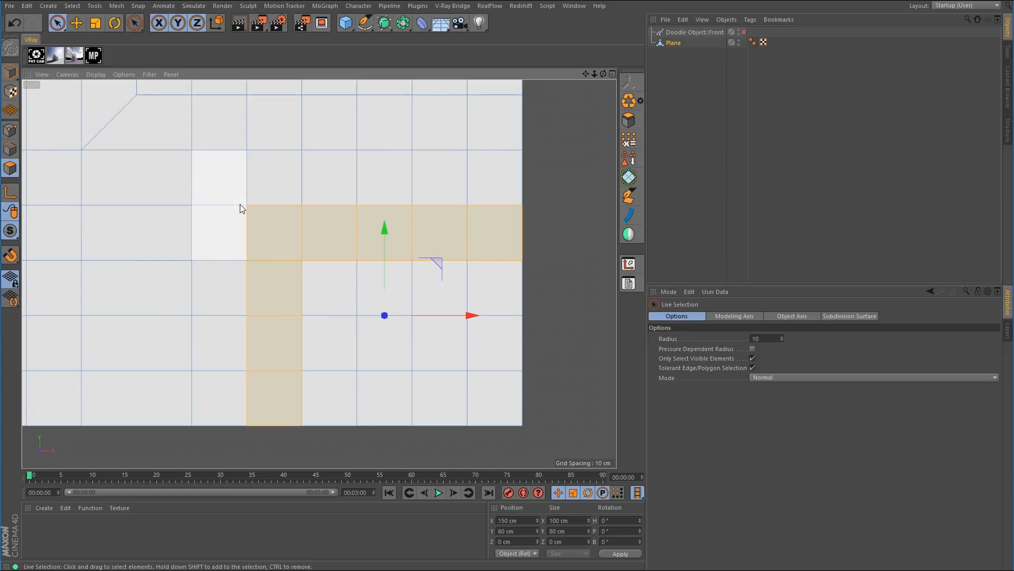
- In point mode, use the Polygon Pen to weld the points right of and below the strip's outer corner onto that corner point
click(11, 135)
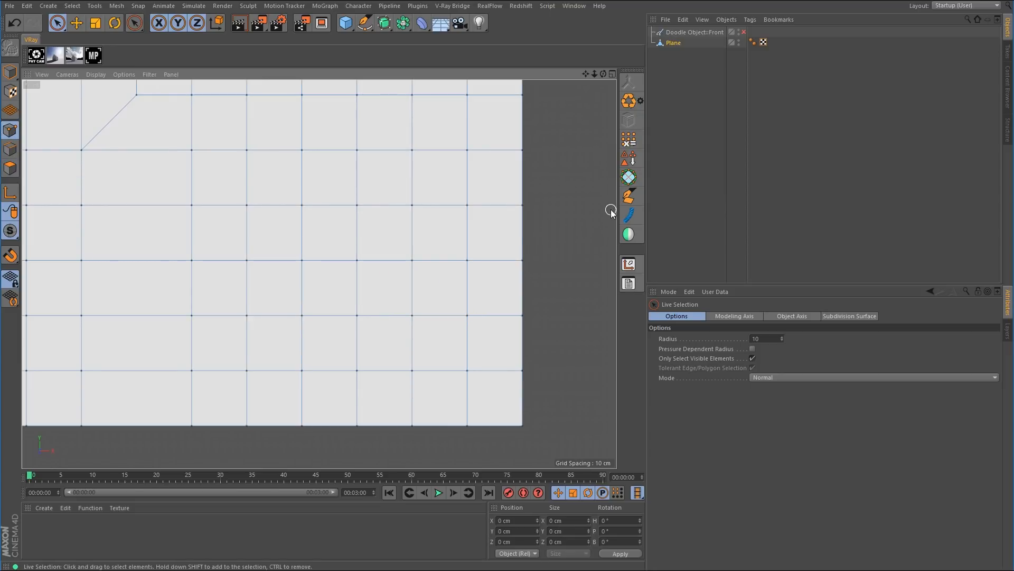
click(629, 195)
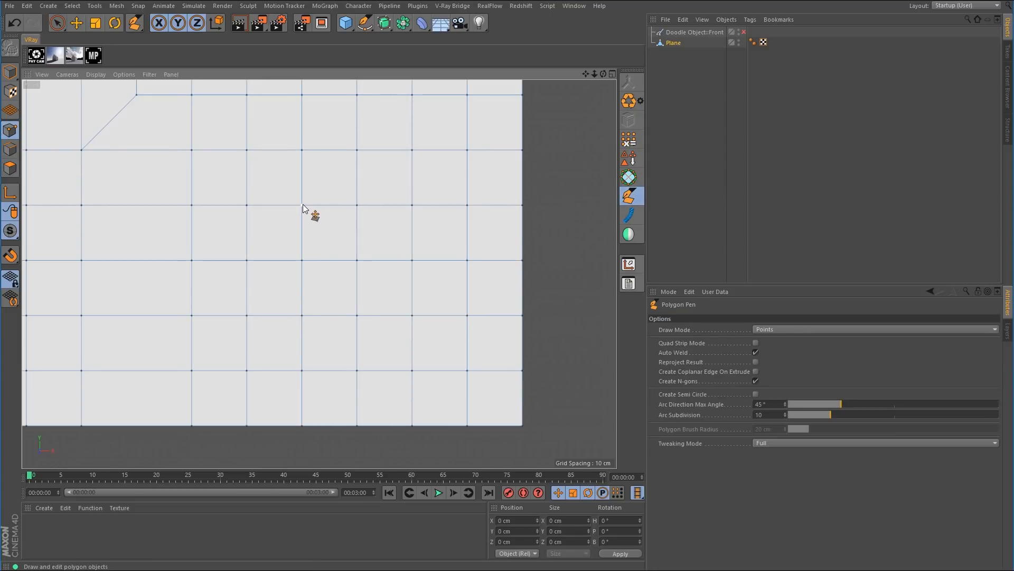
drag(302, 205, 247, 204)
drag(246, 260, 192, 260)
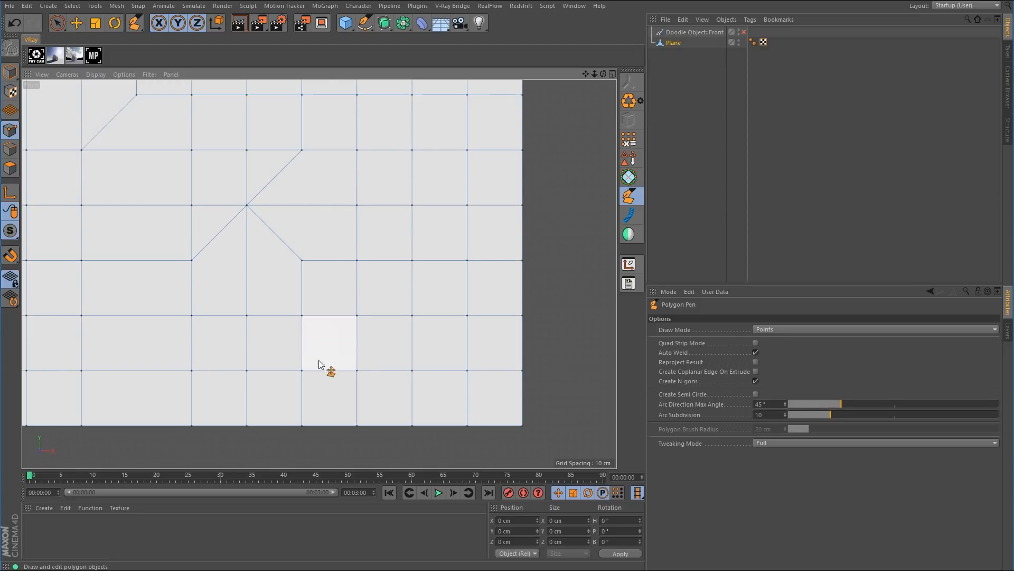
- Add three loop cuts with Loop/Path Cut that turn around the welded corner from the lower edge to the right side
right_click(392, 269)
click(430, 411)
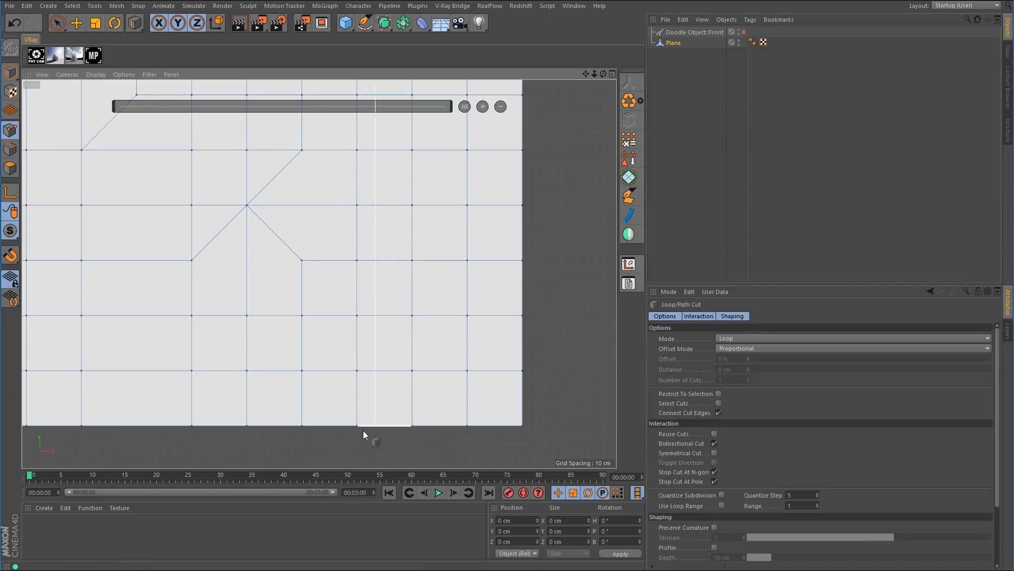
click(258, 426)
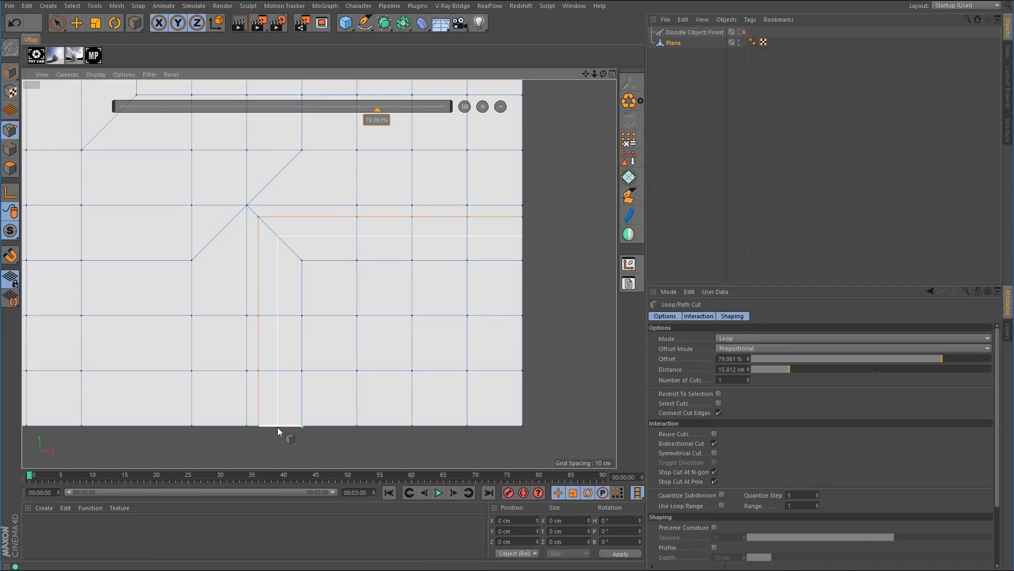
click(277, 426)
click(290, 426)
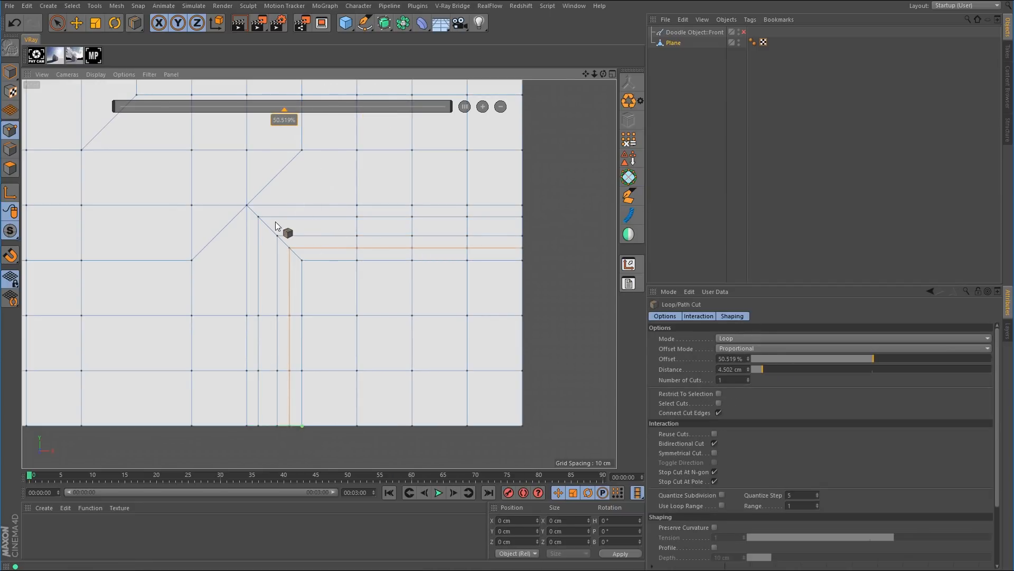
- With the Polygon Pen, weld the column points above the corner onto the column to the left, and the row points left of it onto the row above
drag(587, 75, 662, 146)
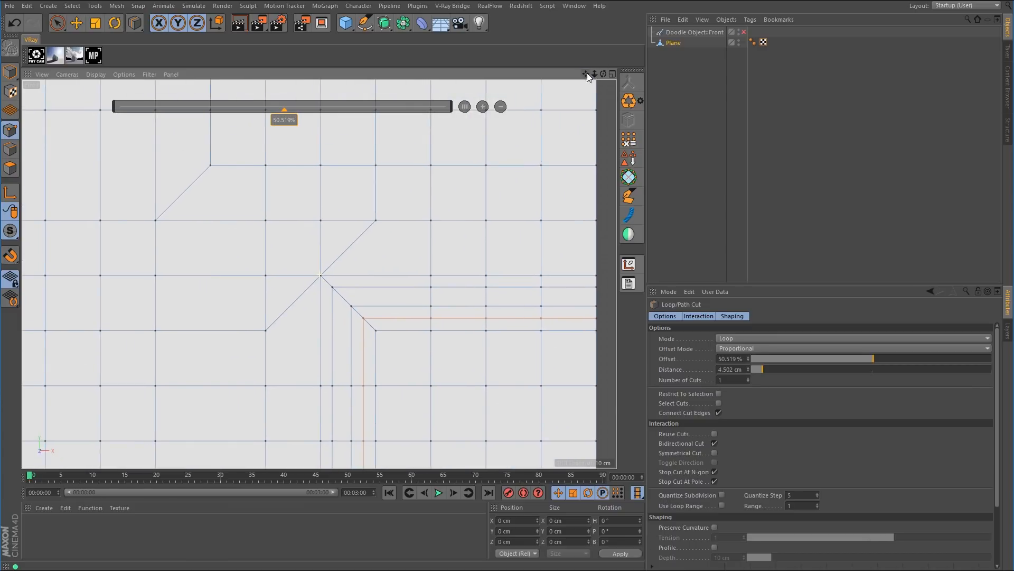
click(629, 197)
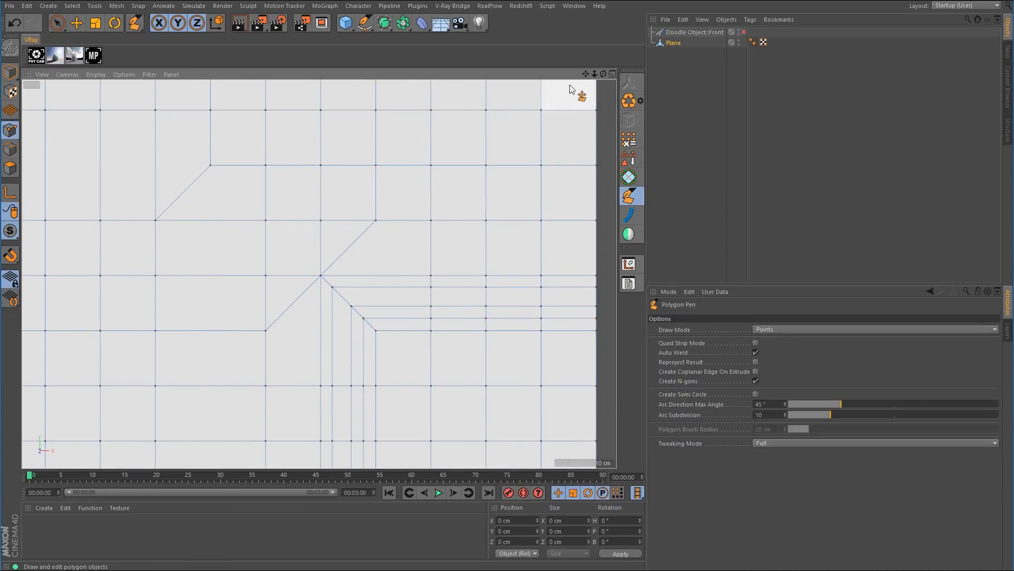
drag(585, 75, 592, 169)
drag(383, 319, 331, 96)
drag(272, 427, 272, 372)
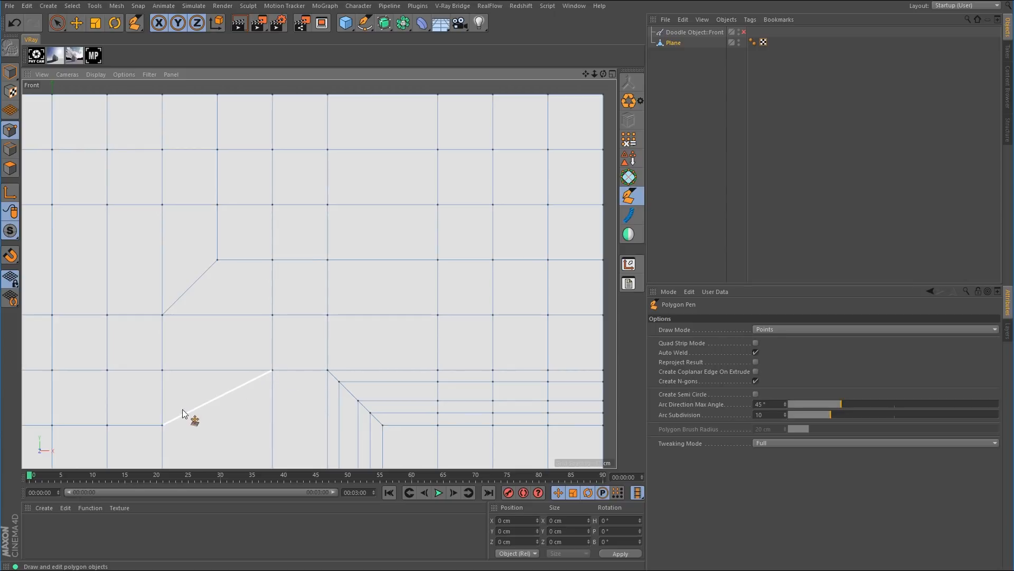
drag(164, 424, 162, 372)
drag(106, 427, 108, 372)
- Delete the plane and the doodle object from the scene
drag(593, 73, 547, 5)
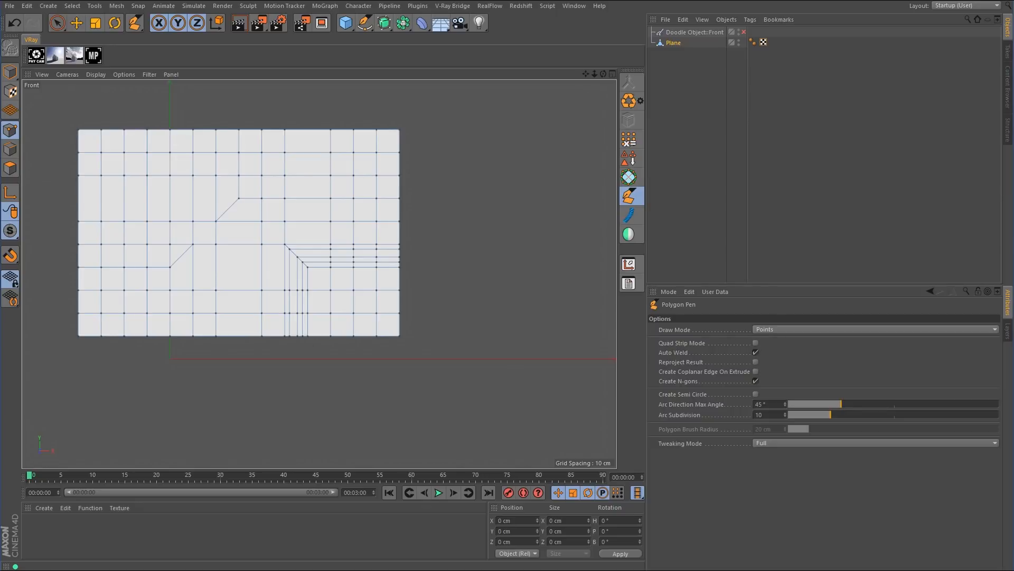
click(681, 40)
key(Delete)
click(684, 33)
key(Delete)
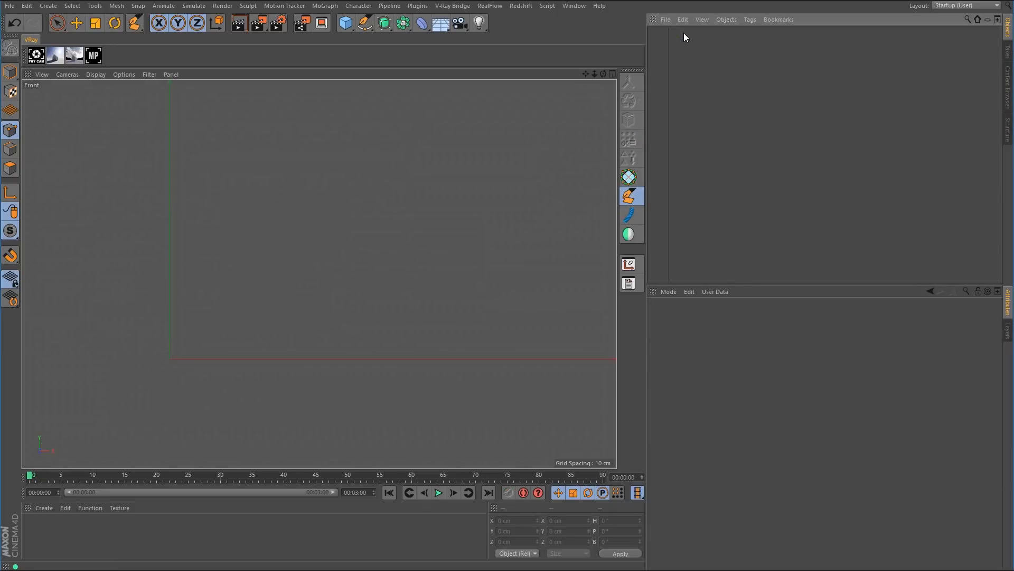
- Add a new plane, set its orientation to -Z and make it editable
drag(345, 23, 444, 58)
click(731, 380)
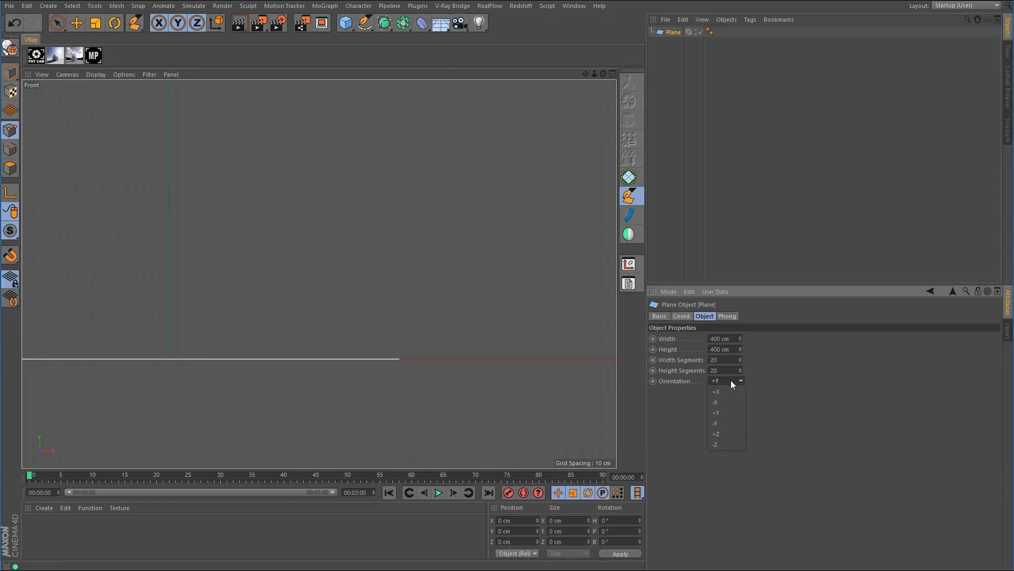
click(730, 442)
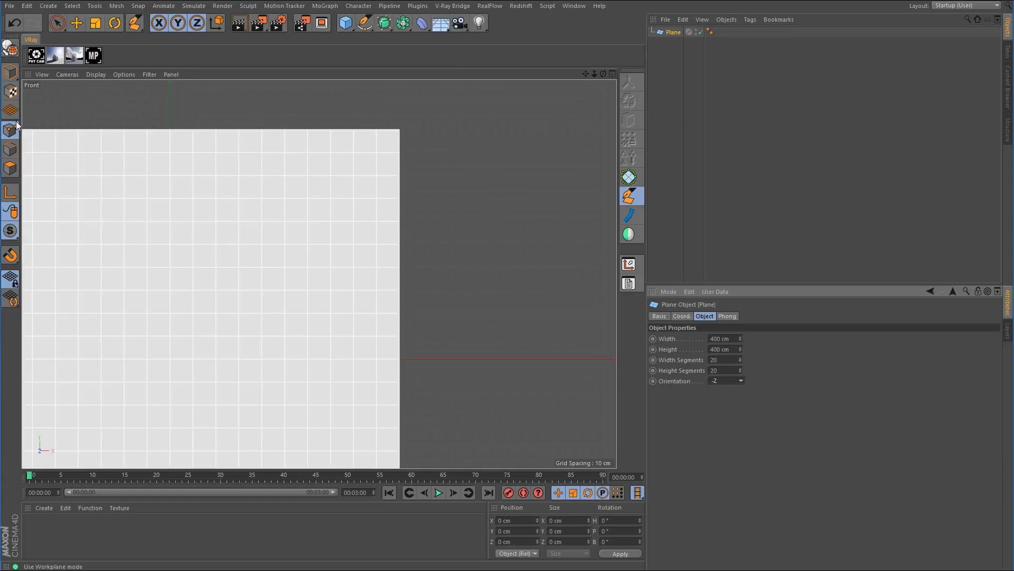
click(12, 49)
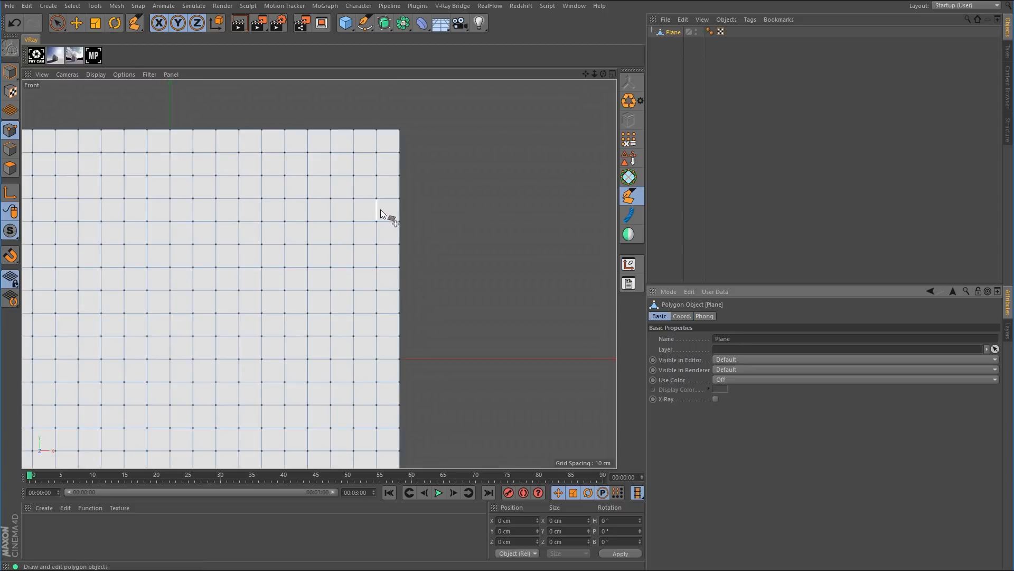
mouse_move(381, 210)
alt+right_down()
mouse_move(343, 228)
mouse_move(367, 211)
mouse_move(380, 217)
mouse_move(366, 221)
alt+right_up()
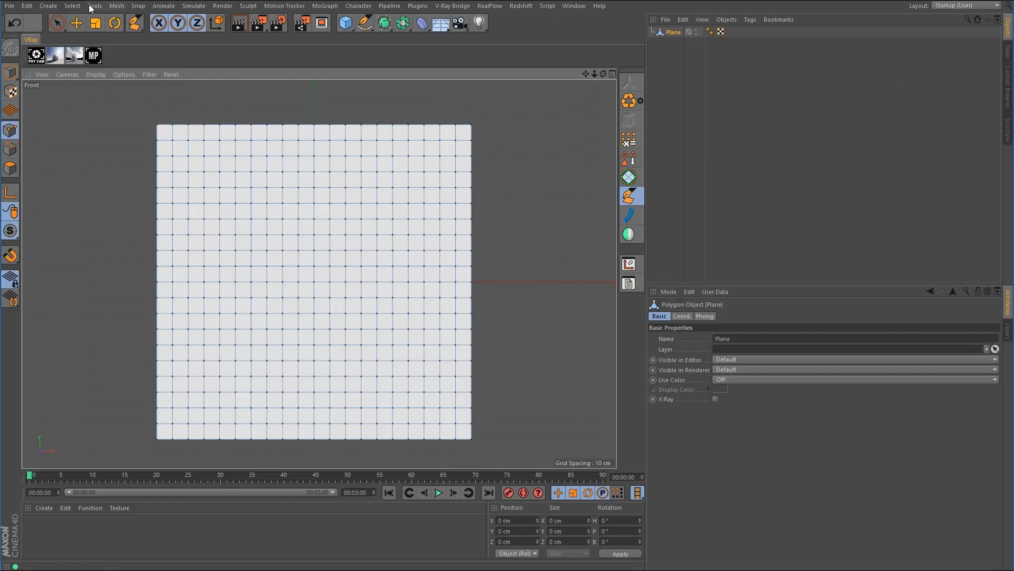
- Draw a stepped Bezier spline with the Pen tool from below the plane through several right-angle turns to beyond its left side
click(363, 26)
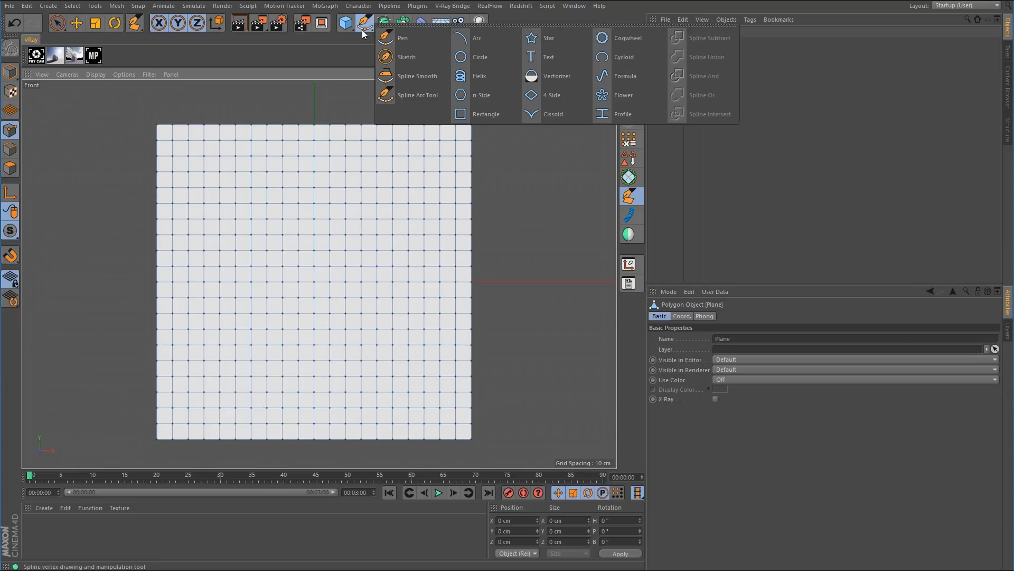
click(399, 450)
click(401, 353)
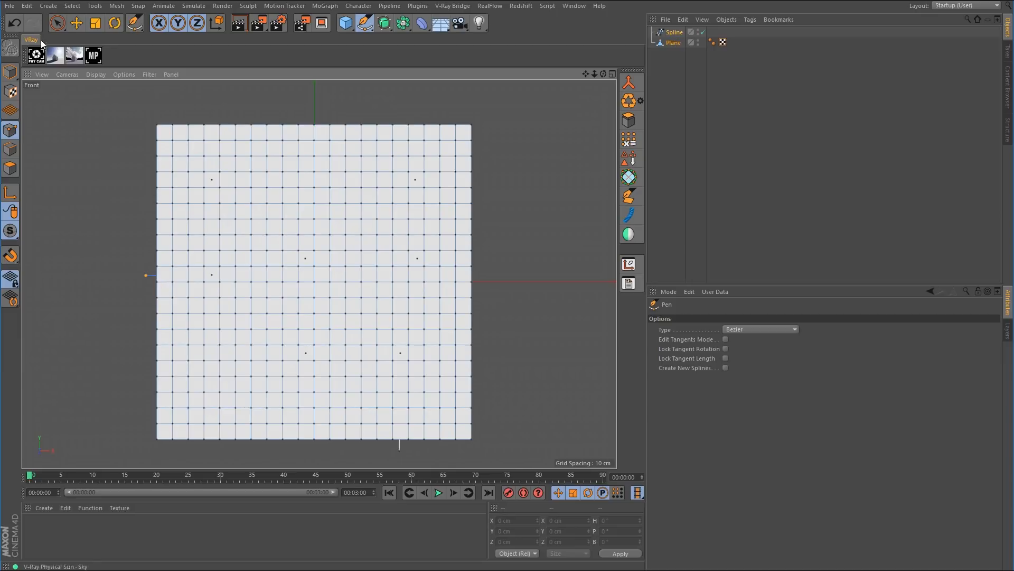
click(58, 23)
- In the Perspective view, turn on the spline's Use Color option and set its display color to red
middle_click(502, 176)
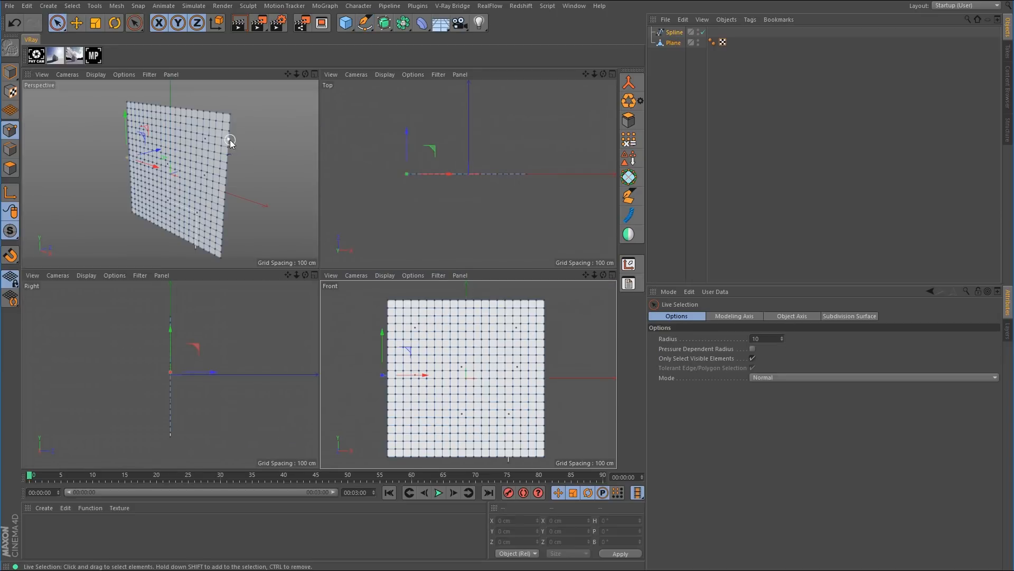
middle_click(228, 136)
click(678, 33)
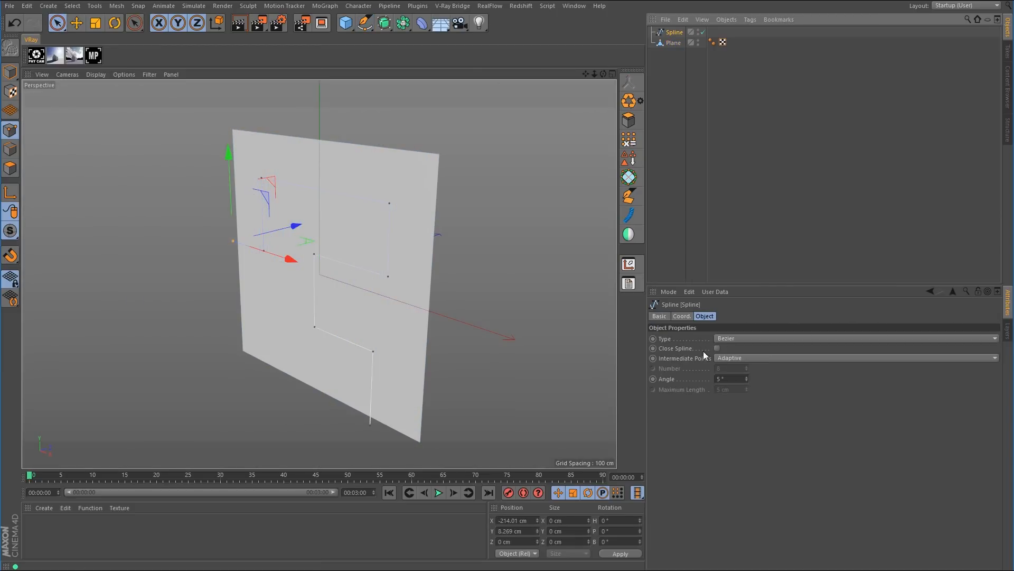
click(661, 316)
click(720, 380)
click(722, 411)
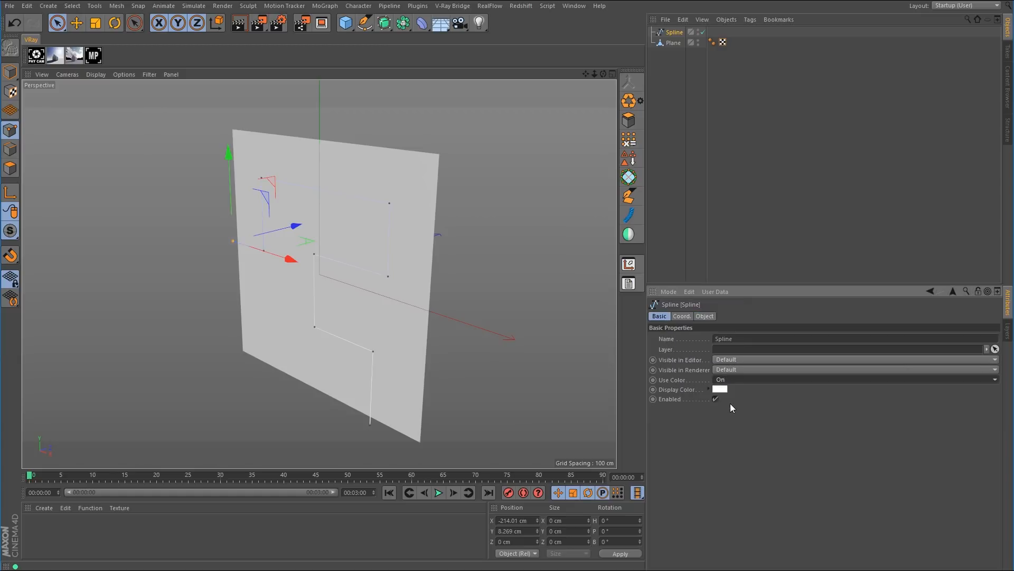
click(722, 389)
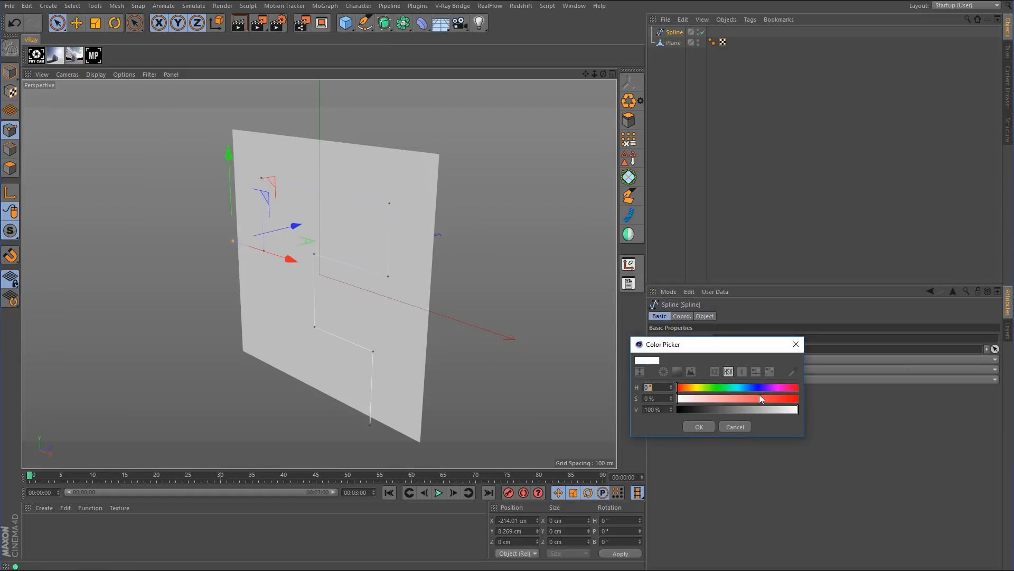
click(708, 427)
- Select all spline points, move them along Z to about -18.6 cm in front of the plane, and return to the Front view
key(ctrl+a)
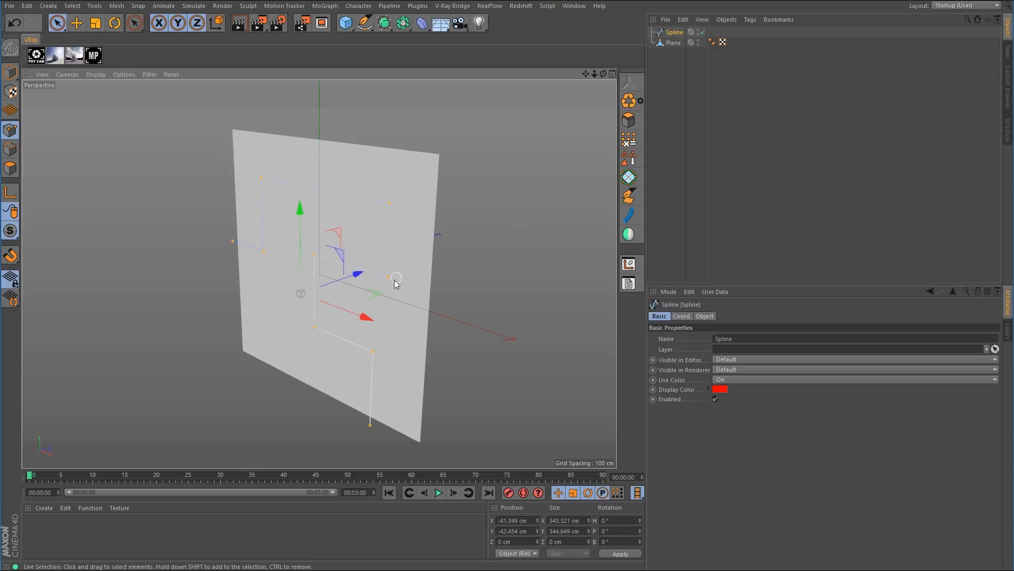
drag(356, 273, 351, 281)
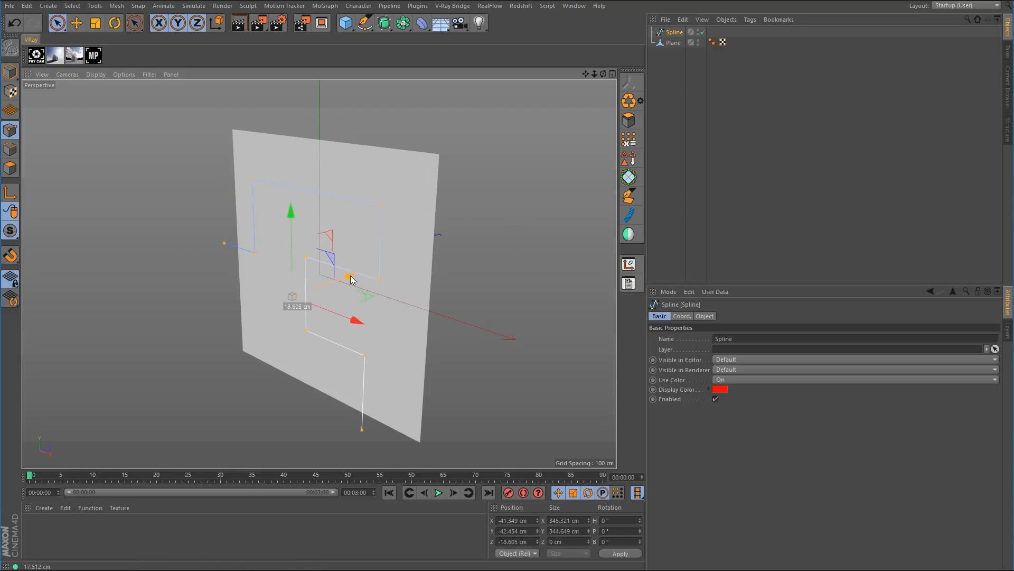
middle_click(491, 324)
middle_click(479, 313)
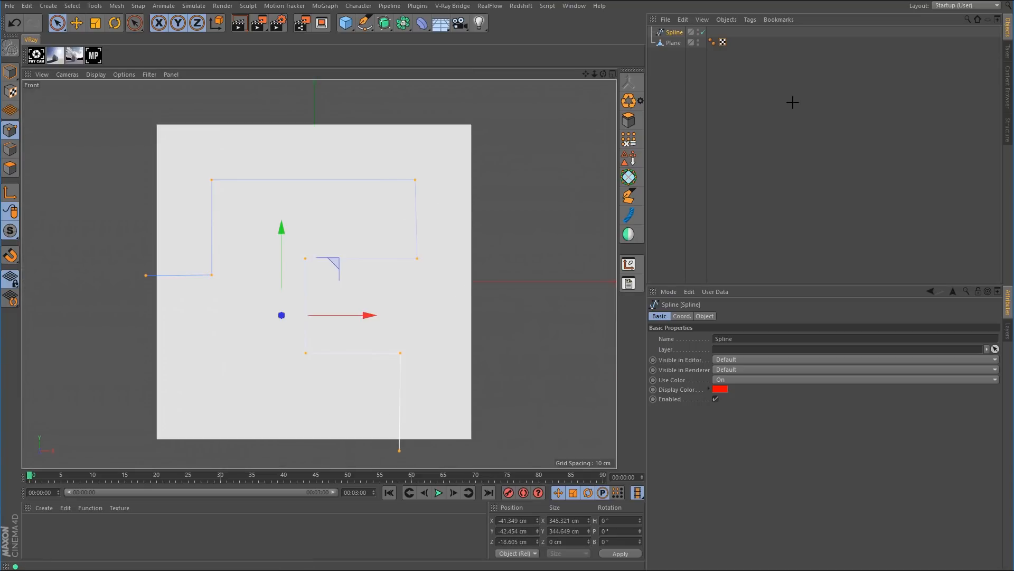
- Select the plane and use the Polygon Pen to weld adjacent points outside the spline's two lowest corners, turning the edge loops there
click(674, 42)
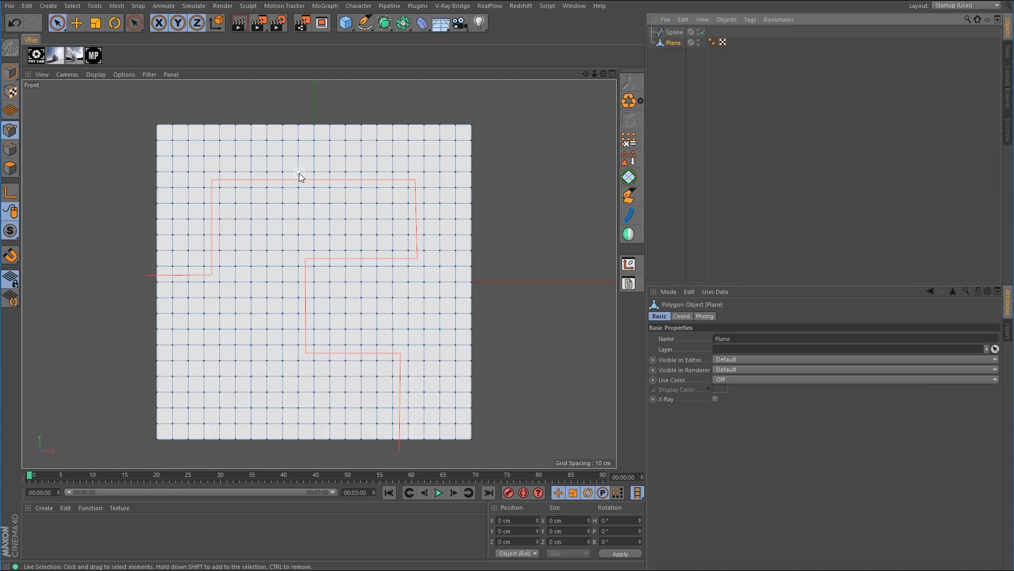
scroll(407, 240, down, 2)
key(m)
key(e)
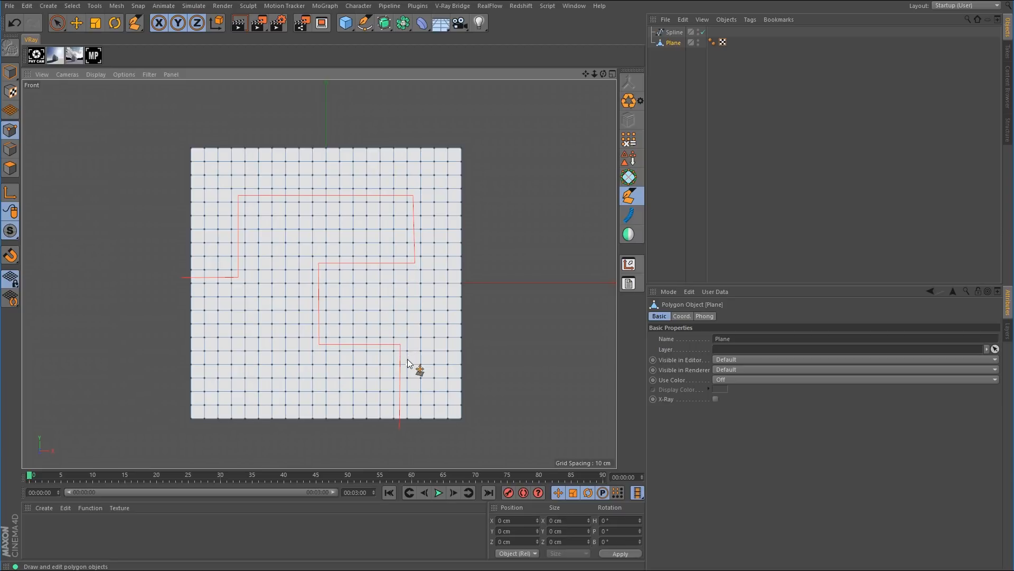
scroll(412, 354, up, 6)
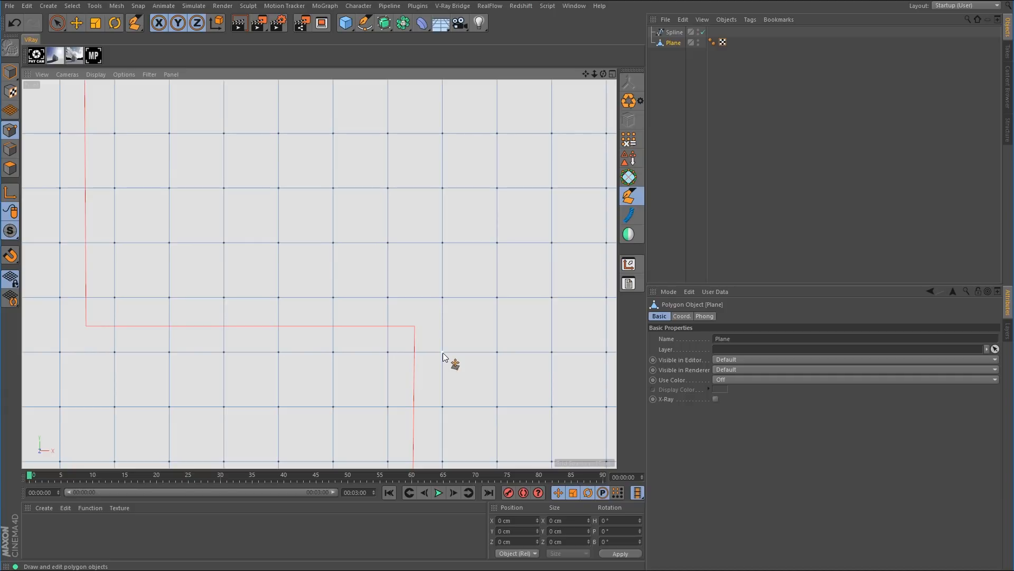
drag(442, 353, 443, 299)
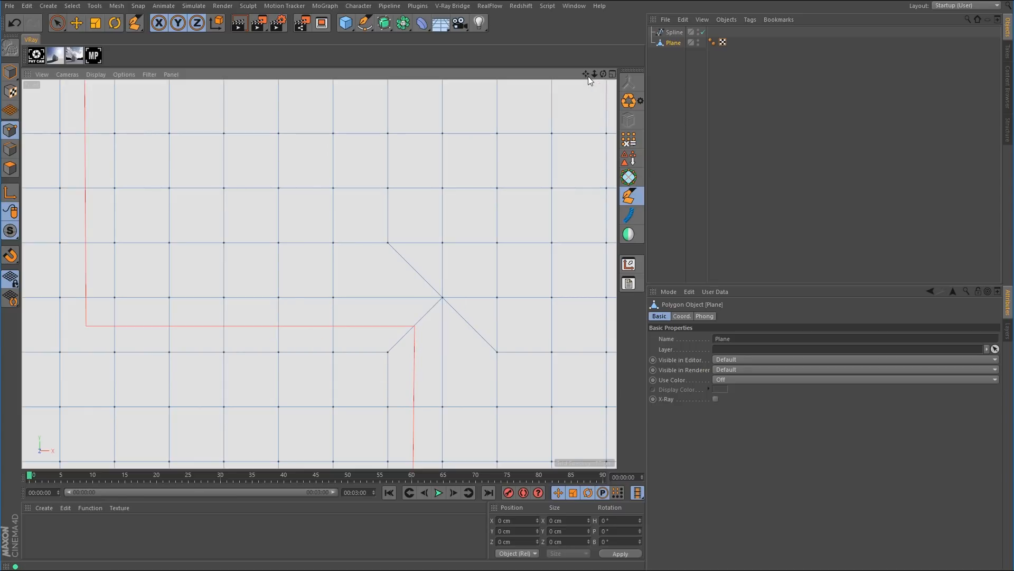
drag(587, 74, 819, 69)
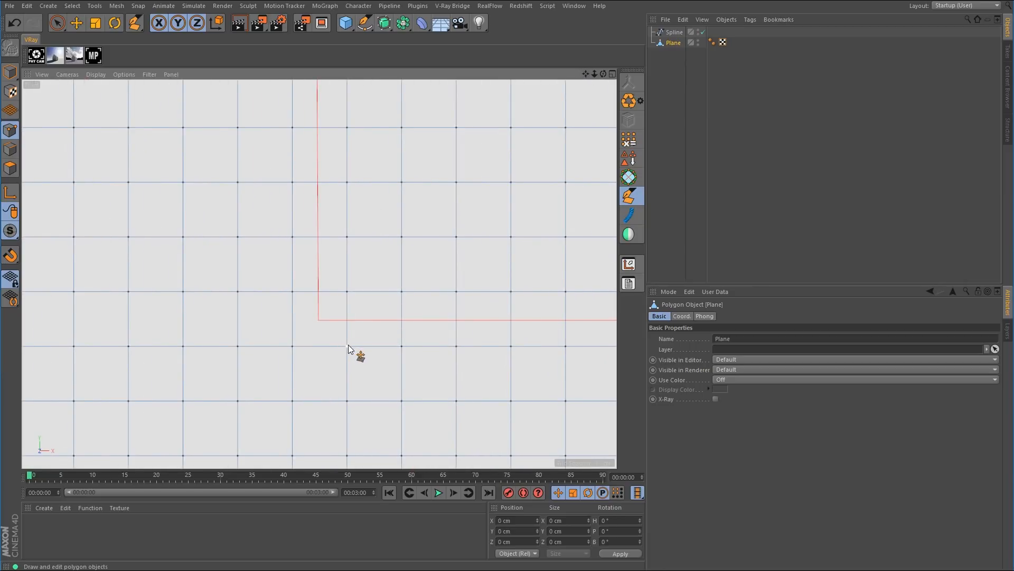
drag(348, 345, 293, 348)
- Weld adjacent plane points at the two middle corners of the red spline so the edge loops turn there
drag(585, 75, 549, 54)
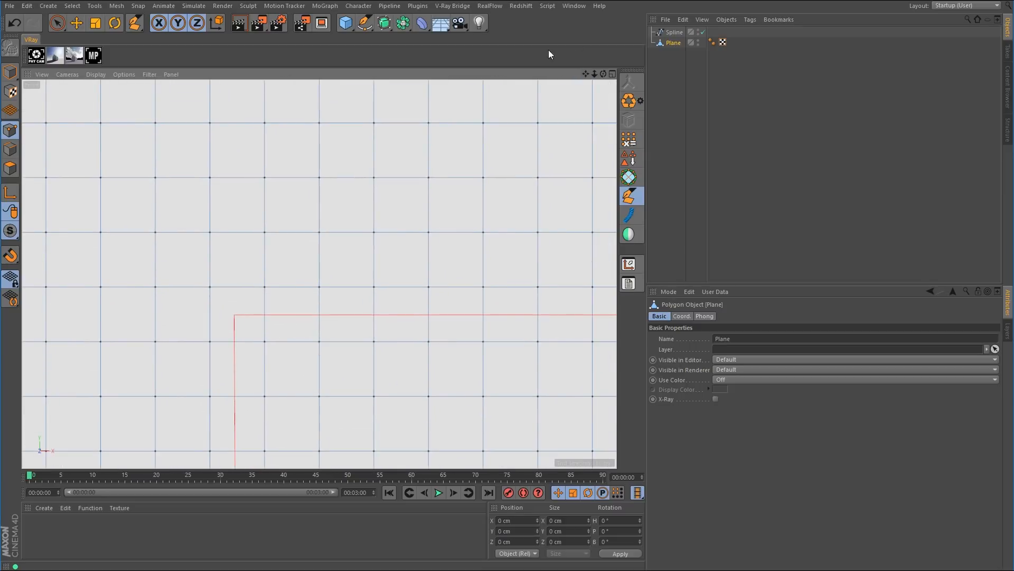
drag(266, 288, 211, 287)
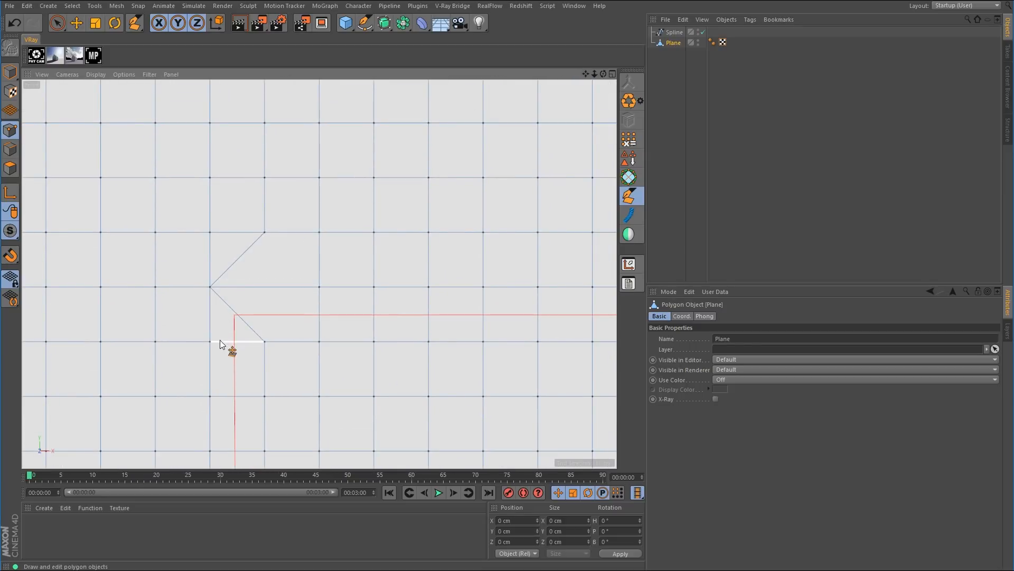
drag(220, 340, 165, 341)
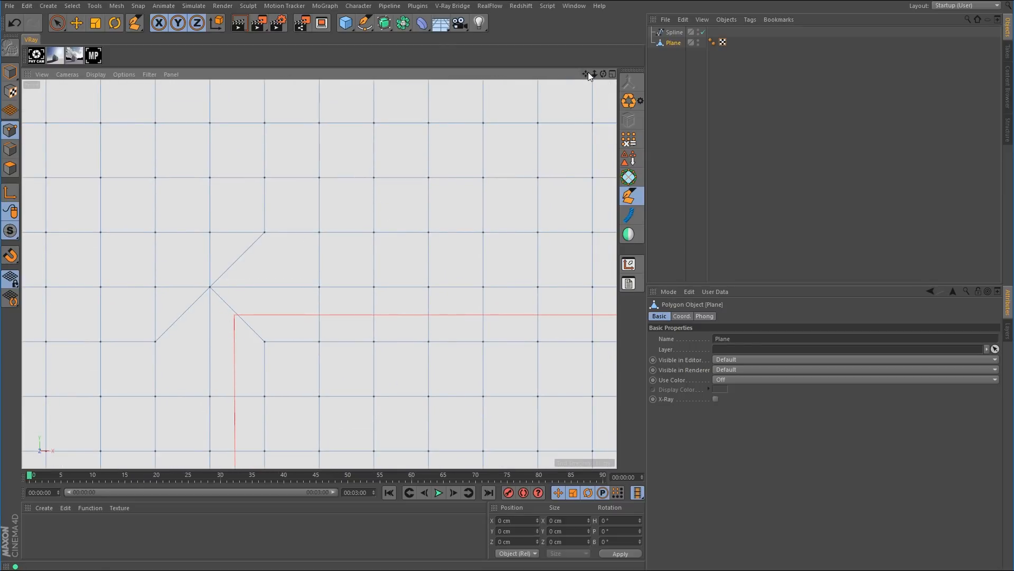
mouse_move(588, 72)
mouse_down()
mouse_move(565, 62)
mouse_move(586, 72)
mouse_up()
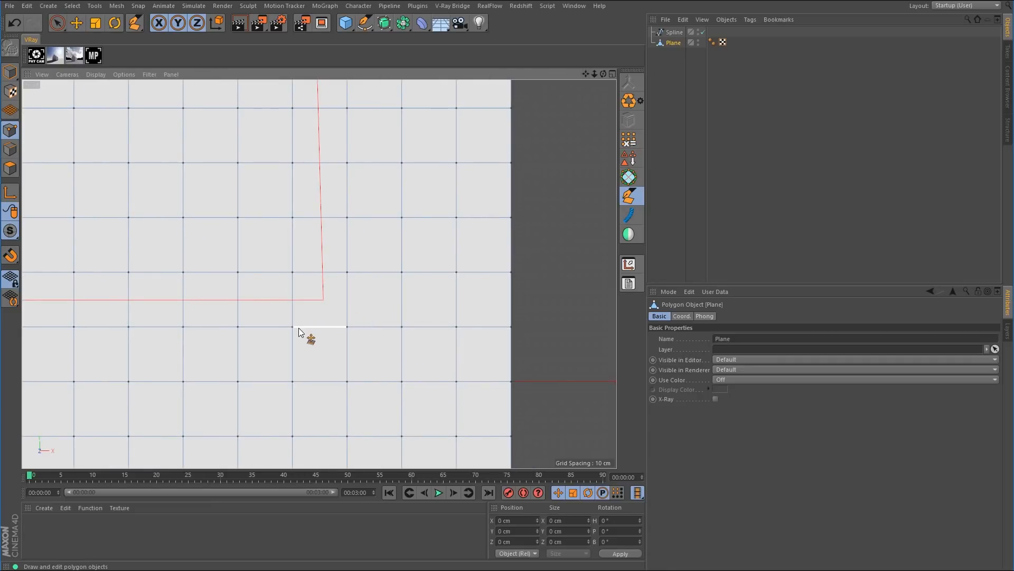
drag(299, 328, 345, 328)
drag(348, 277, 349, 325)
mouse_move(586, 72)
mouse_down()
mouse_move(619, 214)
mouse_move(585, 72)
mouse_up()
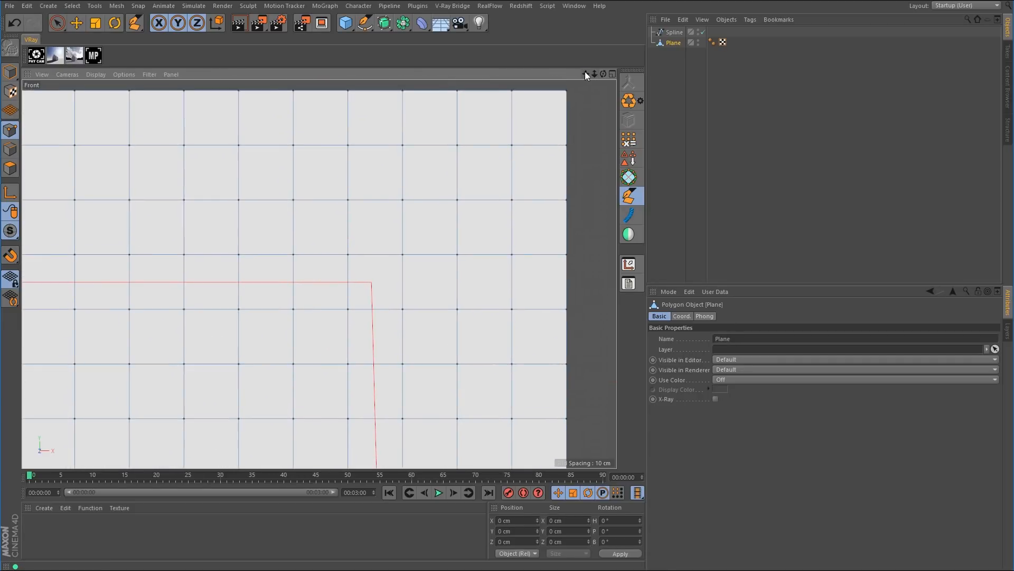
- Weld adjacent plane points at the spline's upper-right, upper-left and final left corners to turn the loops along it
drag(401, 308, 403, 259)
mouse_move(586, 74)
mouse_down()
mouse_move(930, 52)
mouse_move(579, 75)
mouse_up()
drag(320, 228, 265, 227)
drag(266, 281, 266, 227)
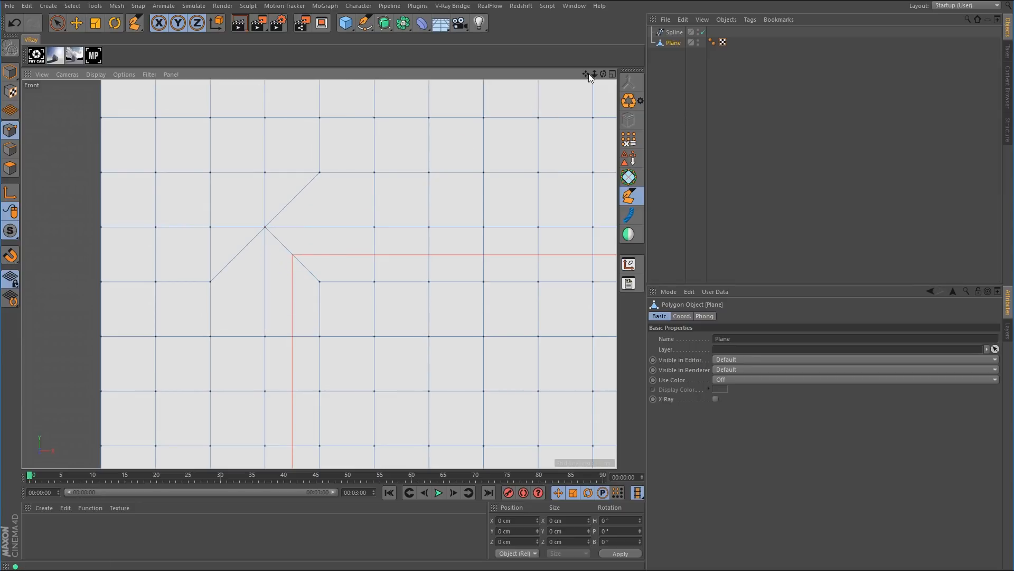
drag(589, 74, 595, 0)
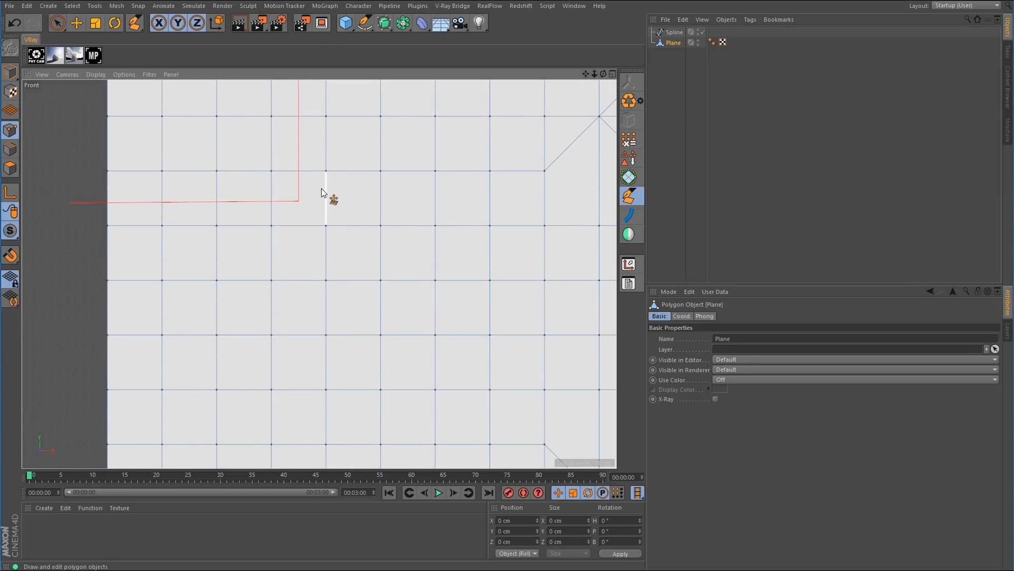
drag(322, 189, 326, 226)
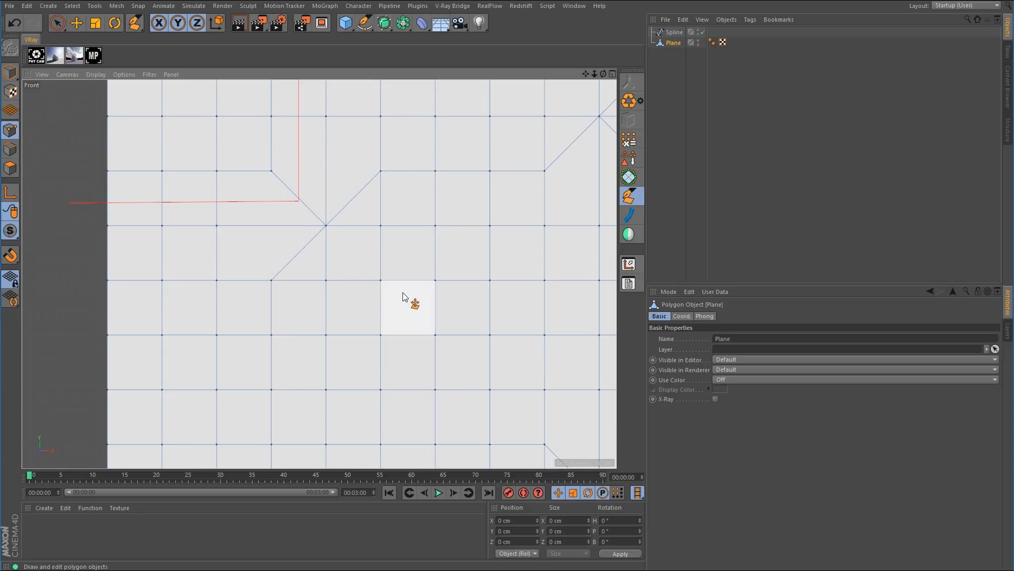
- Weld the column of points below the spline's final left corner into the neighbouring column, down to the plane's bottom edge
scroll(370, 286, down, 2)
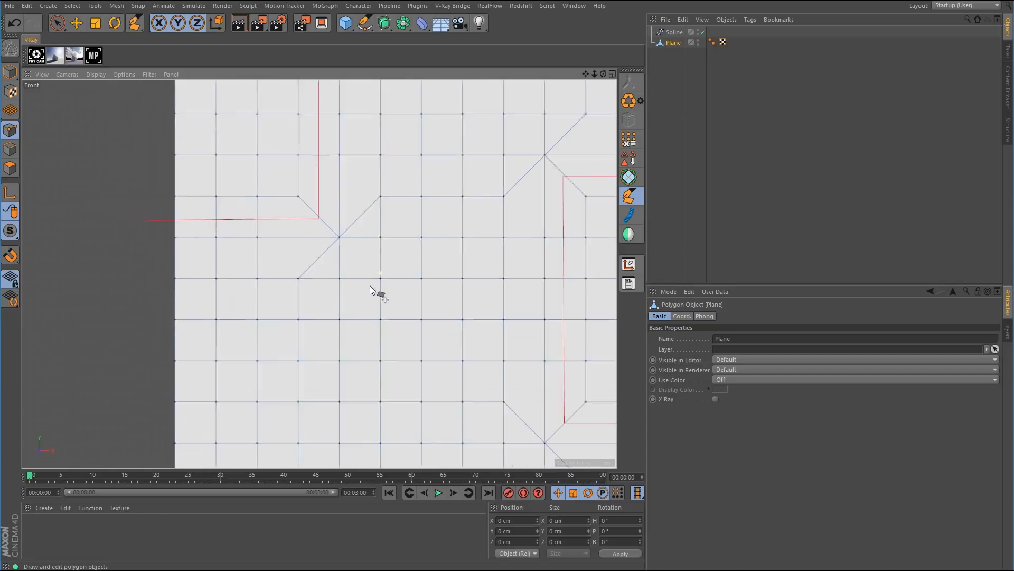
scroll(370, 285, down, 2)
alt+middle_drag(371, 318, 307, 214)
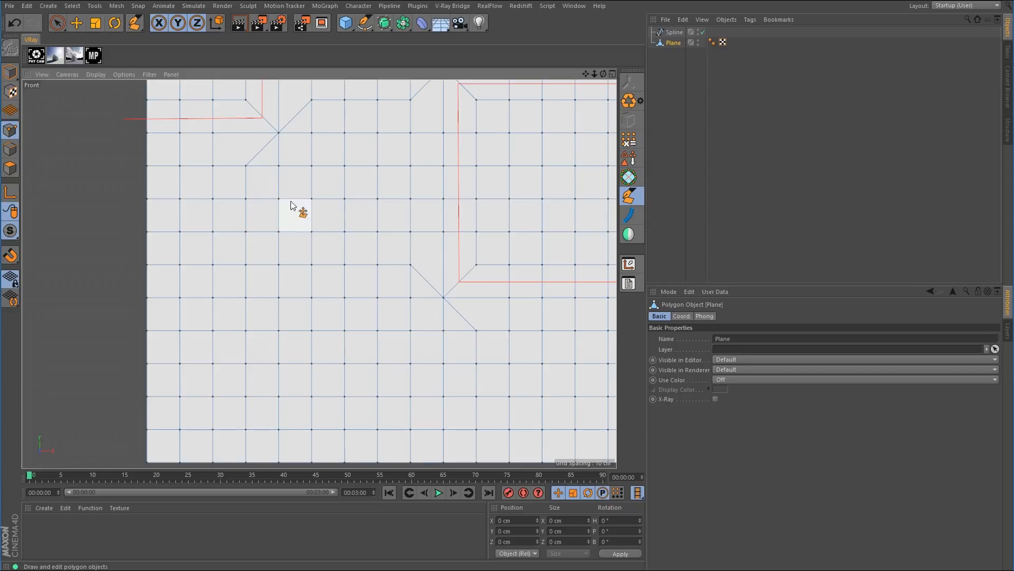
drag(246, 166, 275, 430)
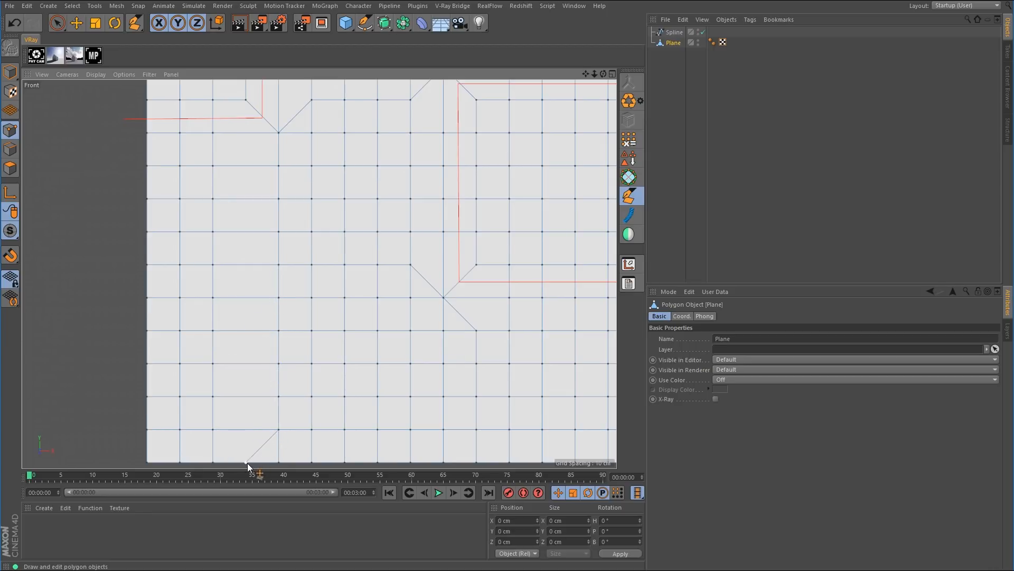
drag(247, 463, 275, 463)
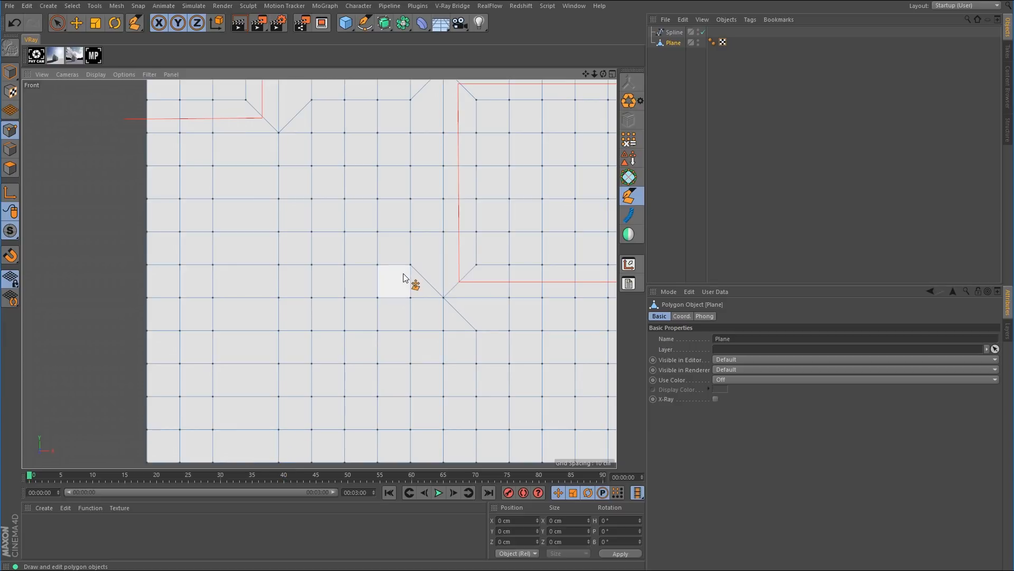
- Weld the row of points left of the spline's lower-left corner onto the row below, out to the plane's left edge
drag(411, 265, 412, 298)
drag(379, 264, 344, 299)
drag(313, 266, 311, 295)
drag(280, 266, 278, 298)
drag(246, 266, 245, 298)
drag(213, 265, 212, 298)
drag(179, 265, 179, 298)
drag(148, 266, 147, 298)
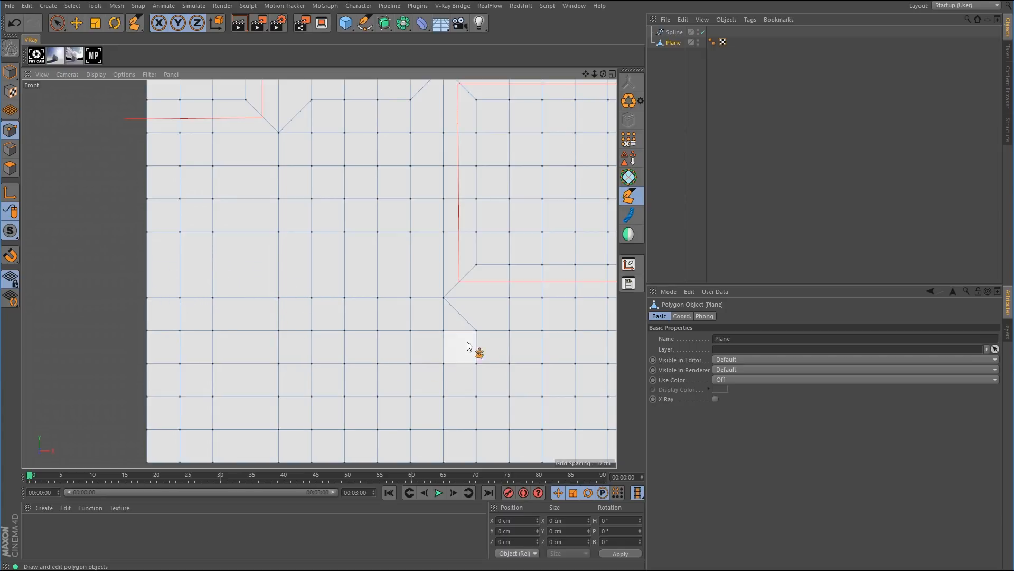
- Weld the points below the spline's lower-left corner into the column on their left, down to the plane's bottom edge
drag(482, 331, 446, 331)
key(ctrl+z)
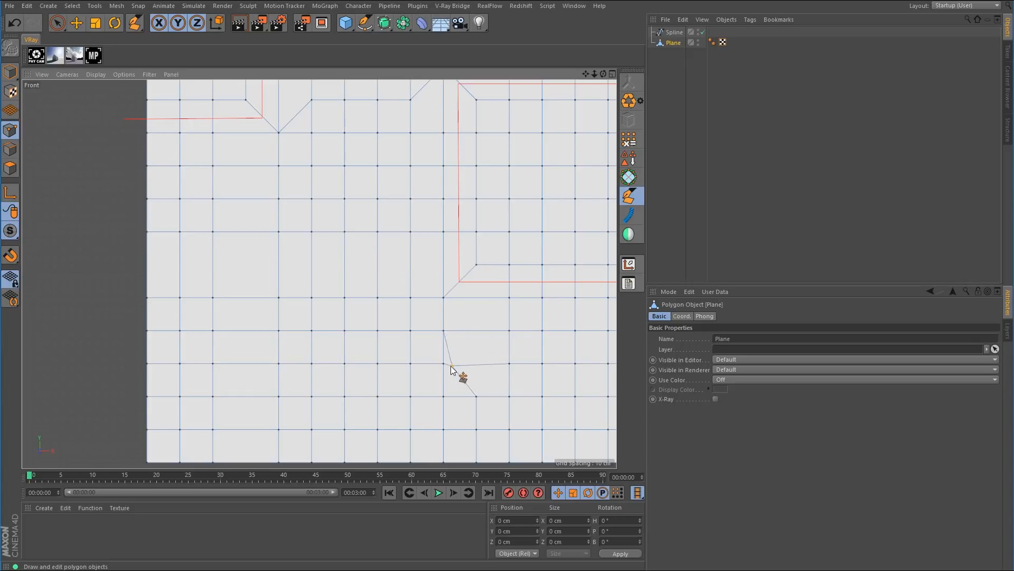
drag(586, 74, 438, 31)
alt+middle_drag(353, 178, 318, 184)
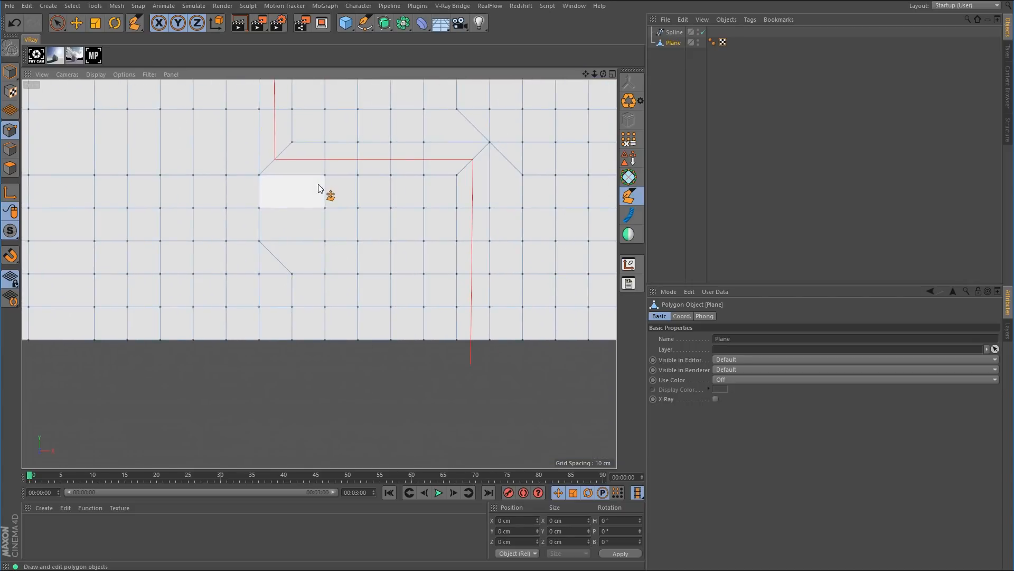
drag(291, 274, 261, 275)
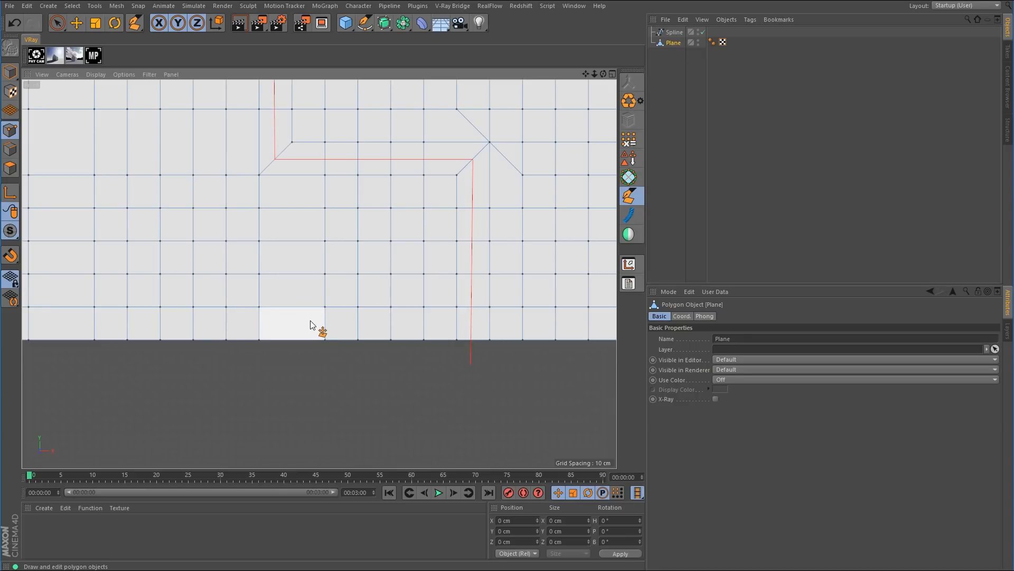
key(ctrl+z)
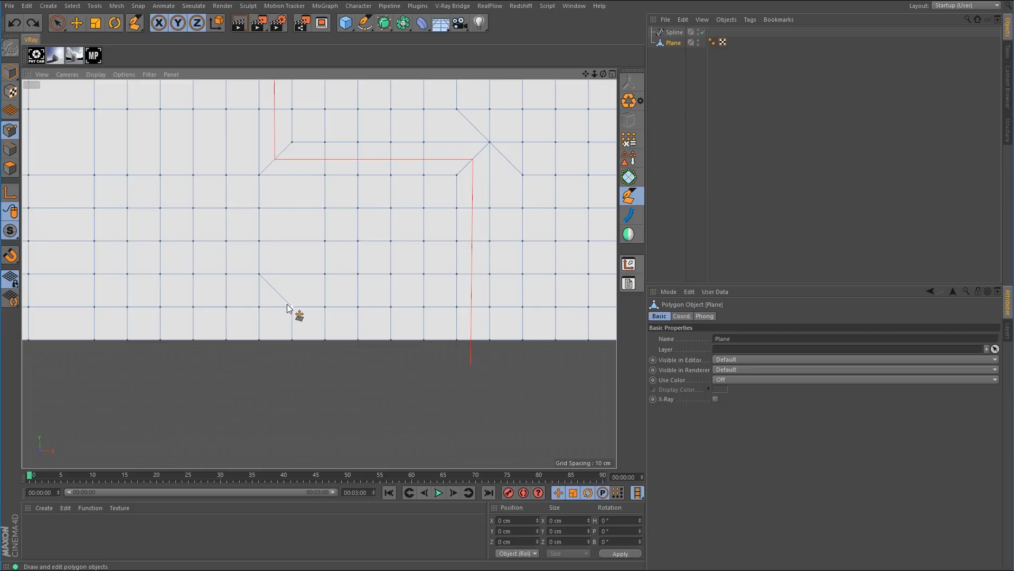
drag(287, 303, 261, 318)
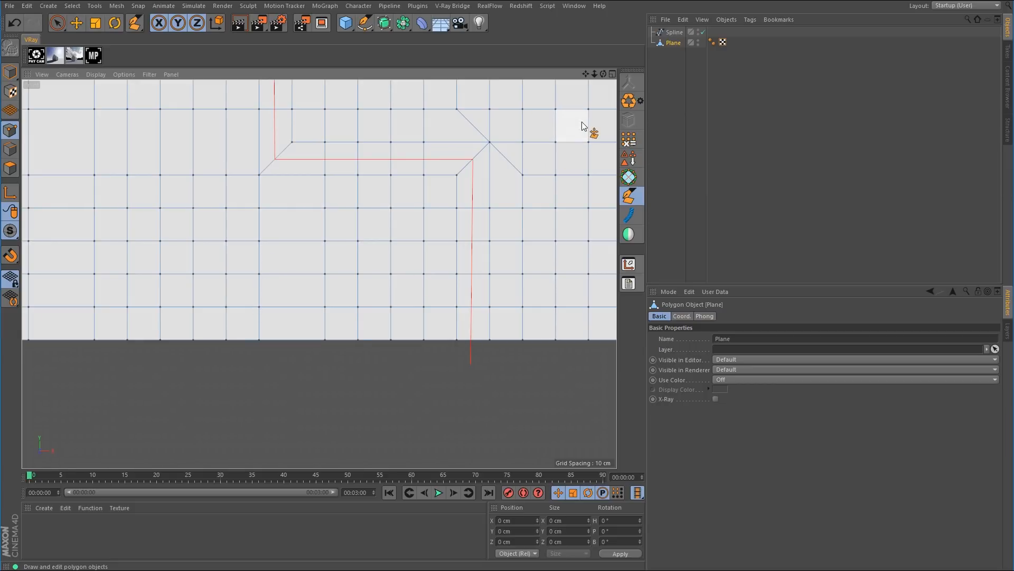
- Weld the row of points right of the spline's lowest corner onto the row above, out to the plane's right edge
drag(585, 74, 423, 274)
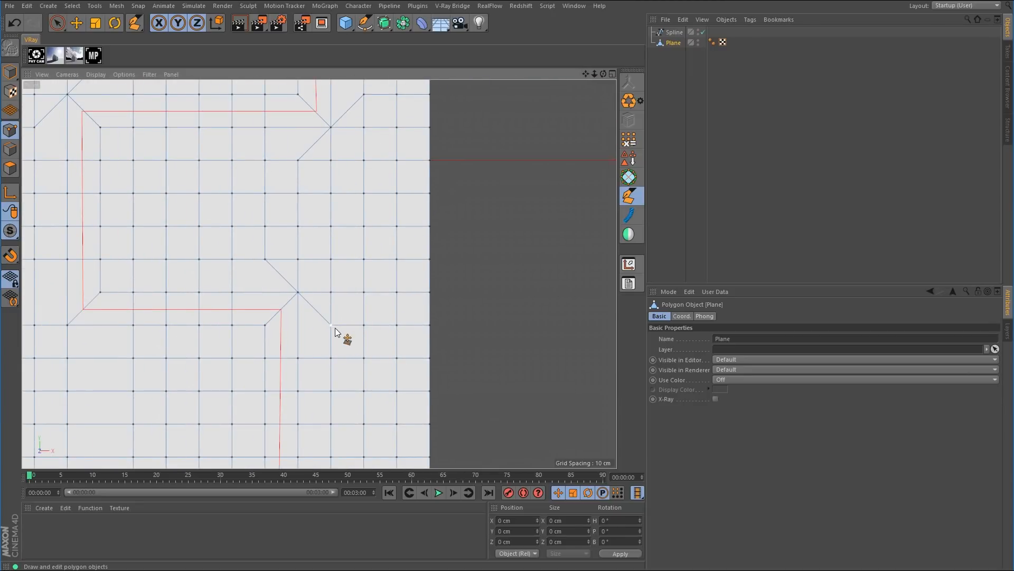
drag(335, 328, 332, 293)
drag(421, 316, 429, 292)
- Weld the extra points beside and above the spline's upper-left corner, out to the plane's left and top edges
drag(586, 74, 720, 134)
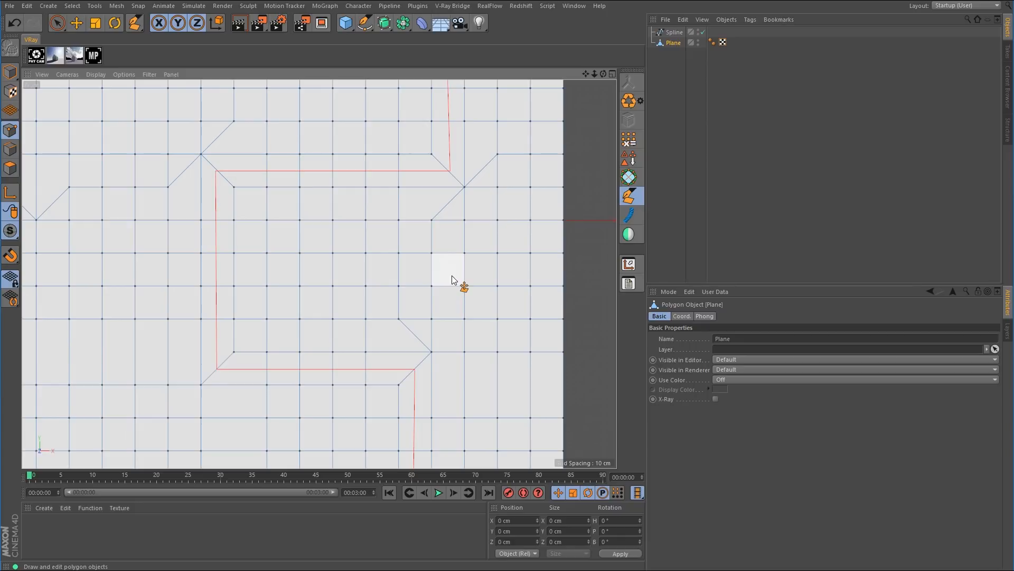
drag(585, 74, 835, 154)
alt+middle_drag(319, 274, 352, 413)
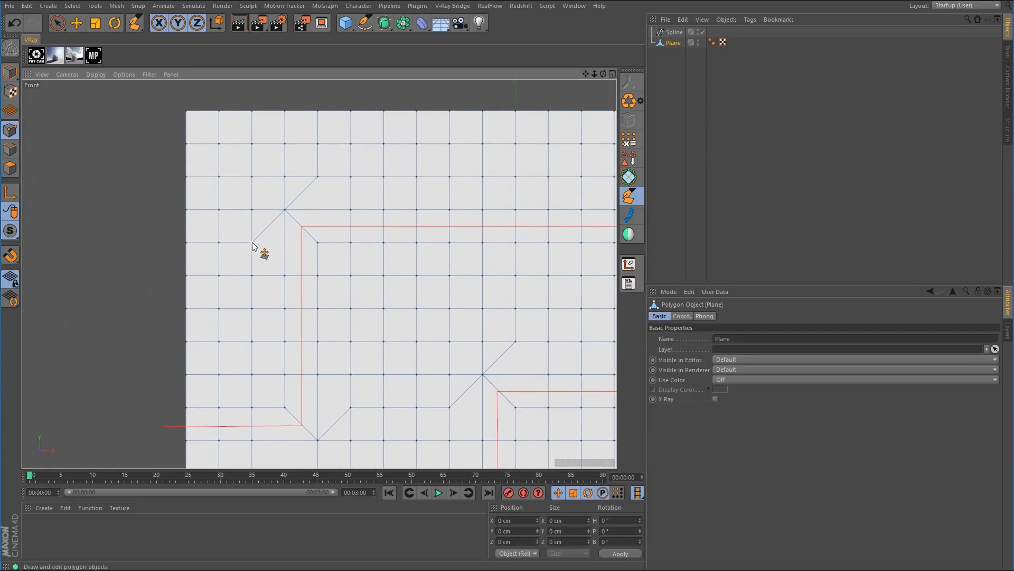
drag(252, 244, 252, 213)
drag(318, 144, 285, 112)
drag(585, 74, 486, 0)
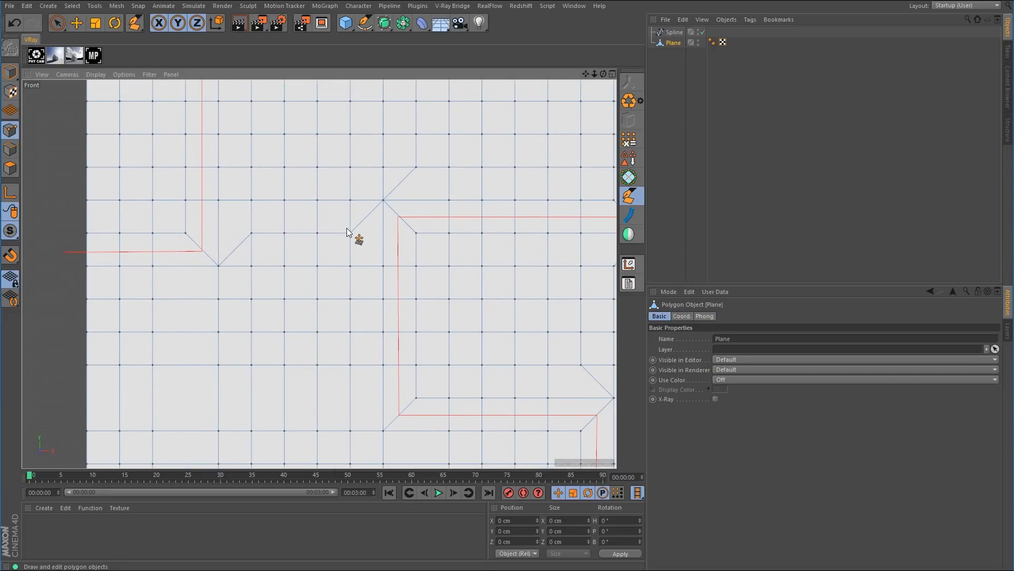
- Weld the row of points between the middle-left corner and the final left corner onto the row above
drag(351, 234, 350, 203)
drag(318, 235, 317, 203)
drag(284, 235, 284, 203)
drag(251, 236, 251, 203)
- Select the two triangles beside the spline's final left corner and dissolve them into one polygon
click(10, 168)
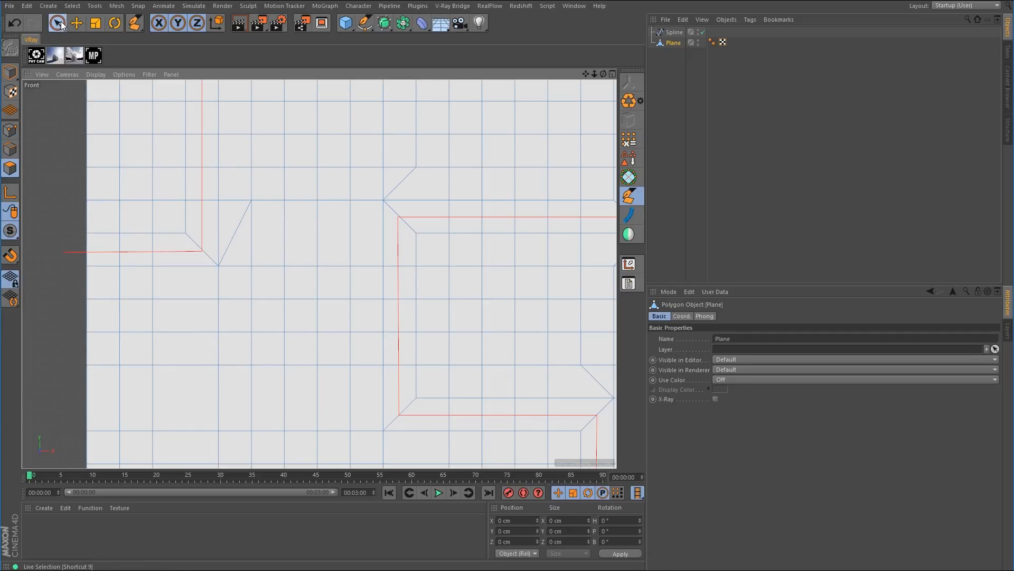
click(135, 22)
click(89, 37)
click(232, 227)
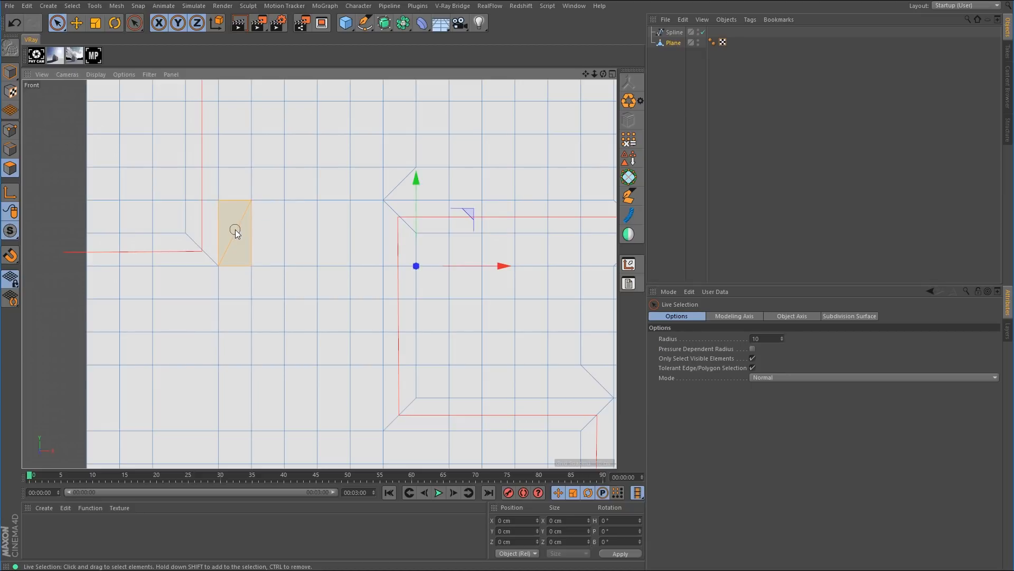
right_click(242, 229)
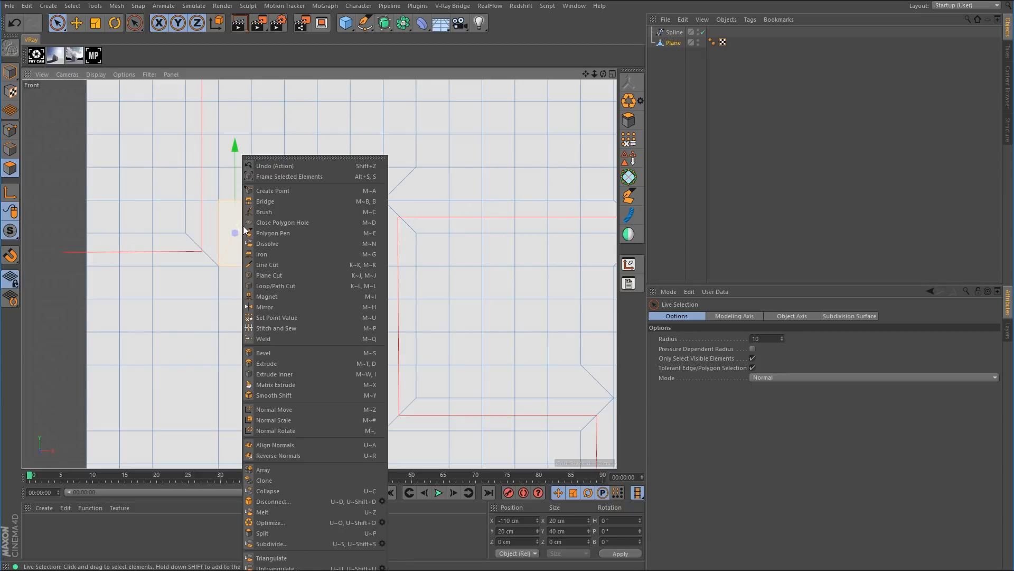
click(267, 243)
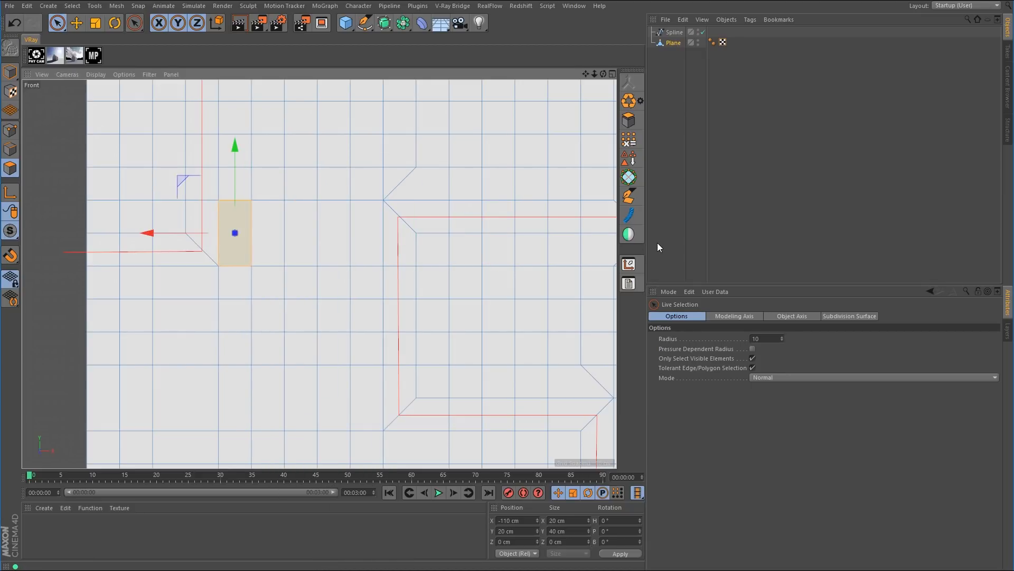
- Weld the column of points above the spline's middle-left corner onto the column to its left, up to the plane's top edge
drag(591, 72, 574, 92)
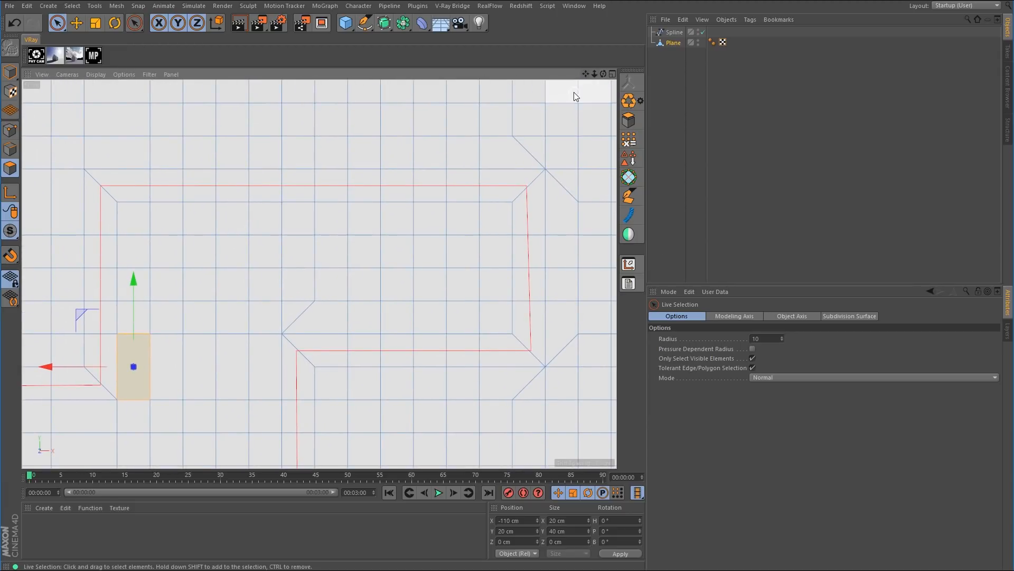
click(9, 132)
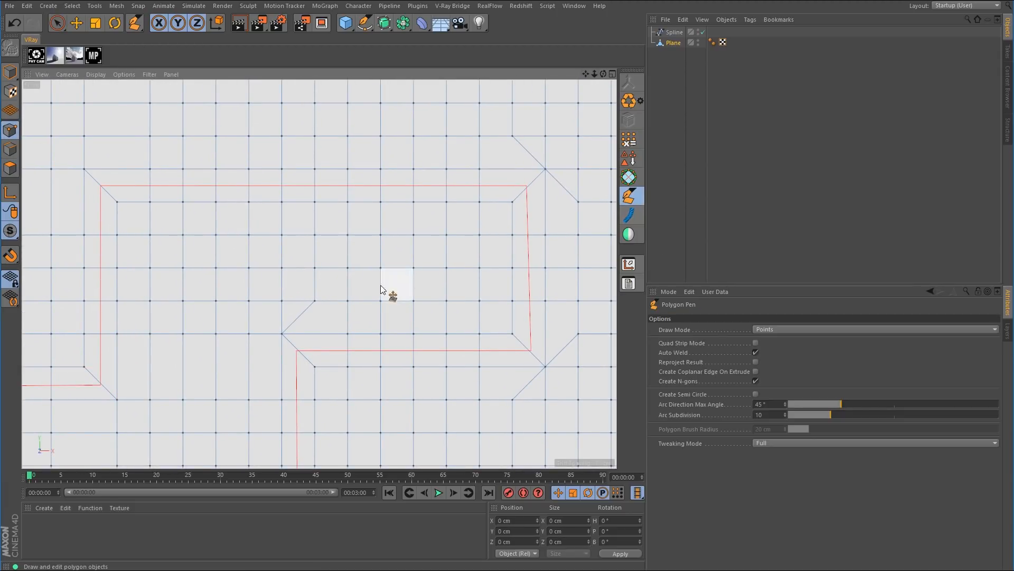
click(629, 196)
drag(315, 302, 281, 237)
drag(315, 202, 282, 203)
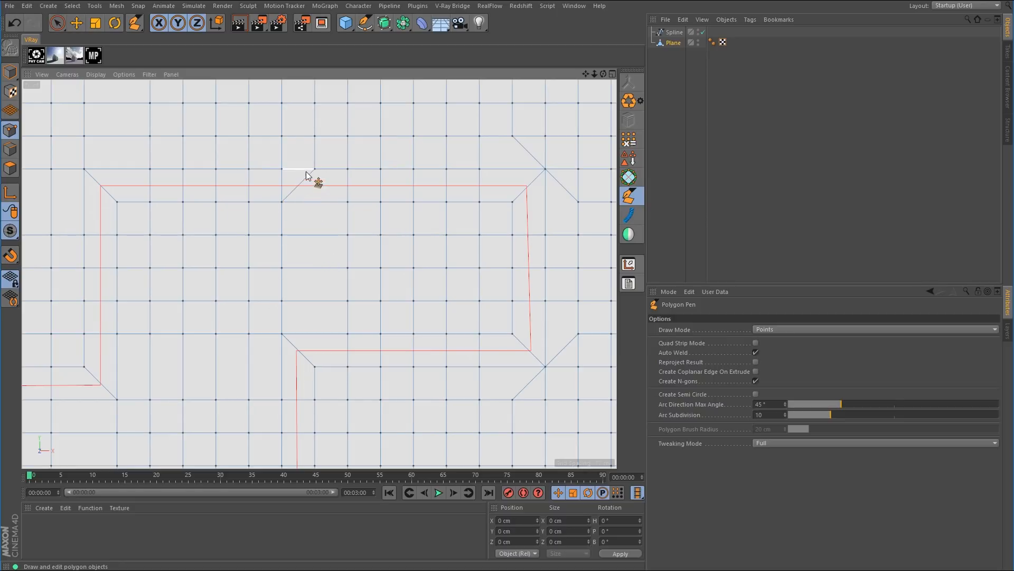
drag(315, 136, 286, 110)
alt+middle_drag(314, 166, 318, 297)
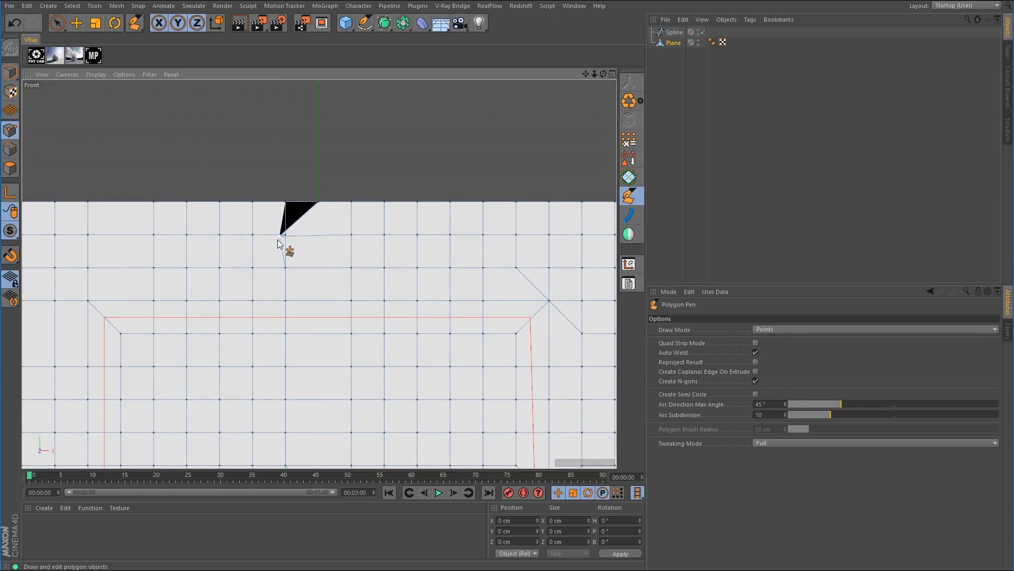
drag(278, 236, 284, 234)
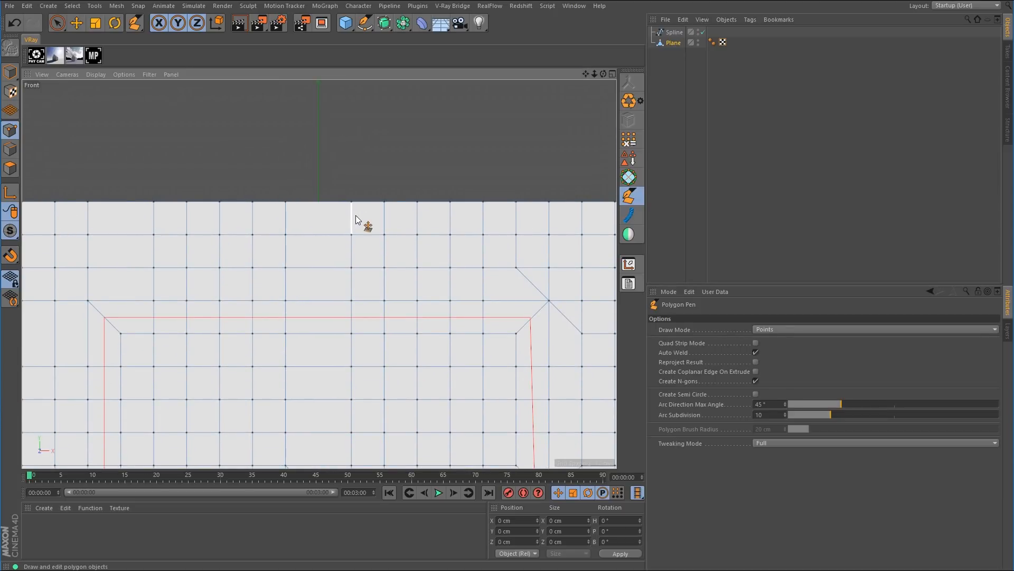
- Weld the row of points right of the spline's middle-right corner onto the row below, out to the plane's right edge
alt+right_drag(355, 248, 360, 312)
alt+middle_drag(360, 312, 275, 219)
alt+right_drag(348, 299, 386, 238)
alt+middle_drag(386, 236, 375, 275)
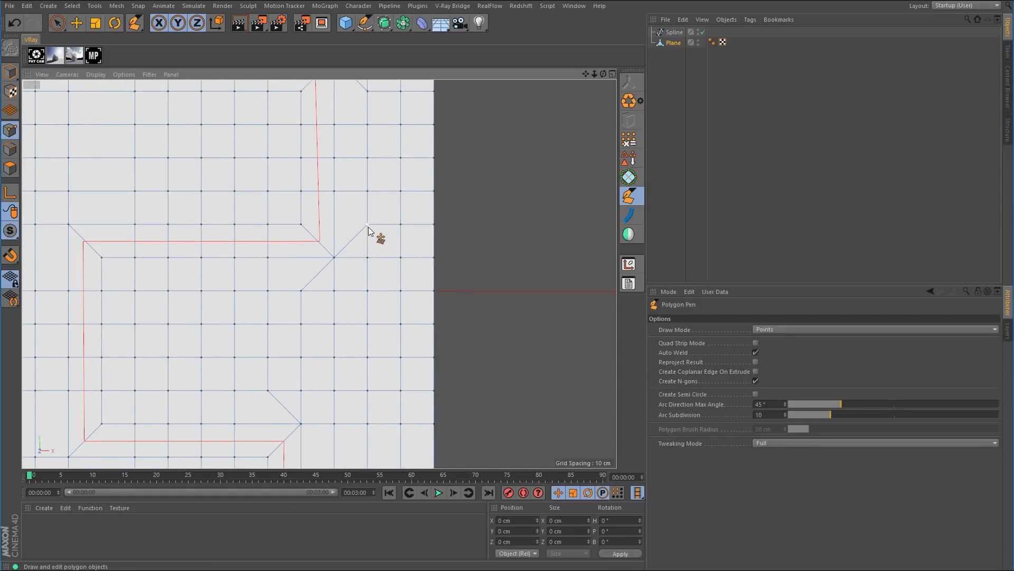
drag(368, 226, 433, 254)
alt+middle_drag(380, 357, 374, 288)
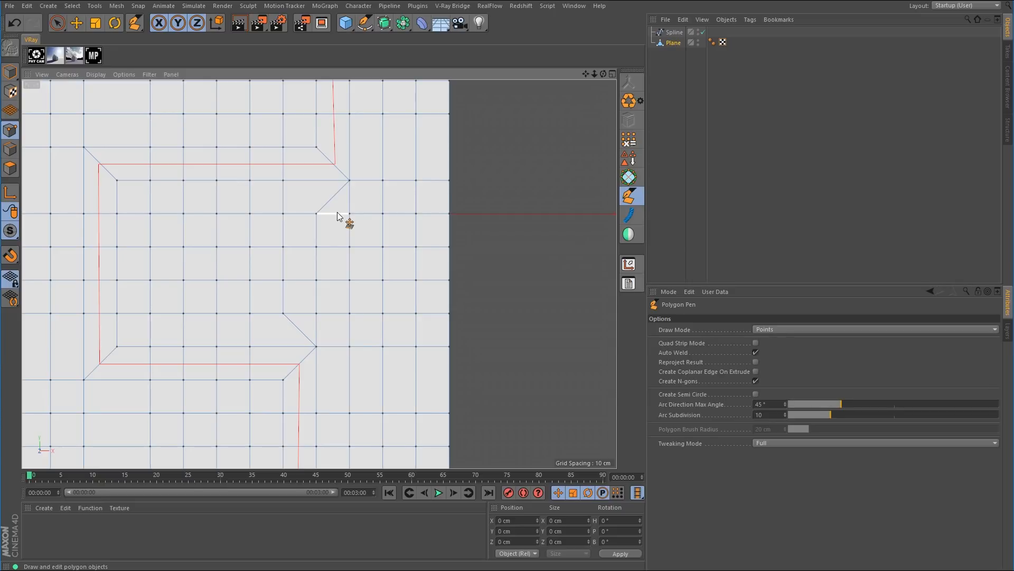
- Weld the points below the middle-right corner onto the column to their right, stopping above the lowest corner, and undo any excess weld
drag(315, 215, 348, 213)
drag(316, 246, 348, 247)
key(ctrl+z)
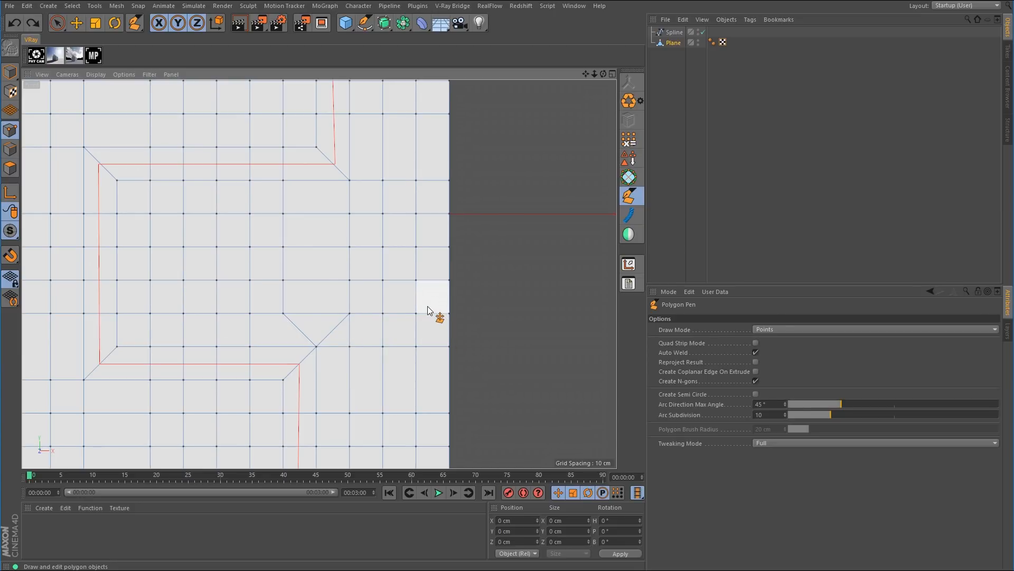
- Select the two polygons above the spline's lowest corner and dissolve them into one polygon
click(10, 168)
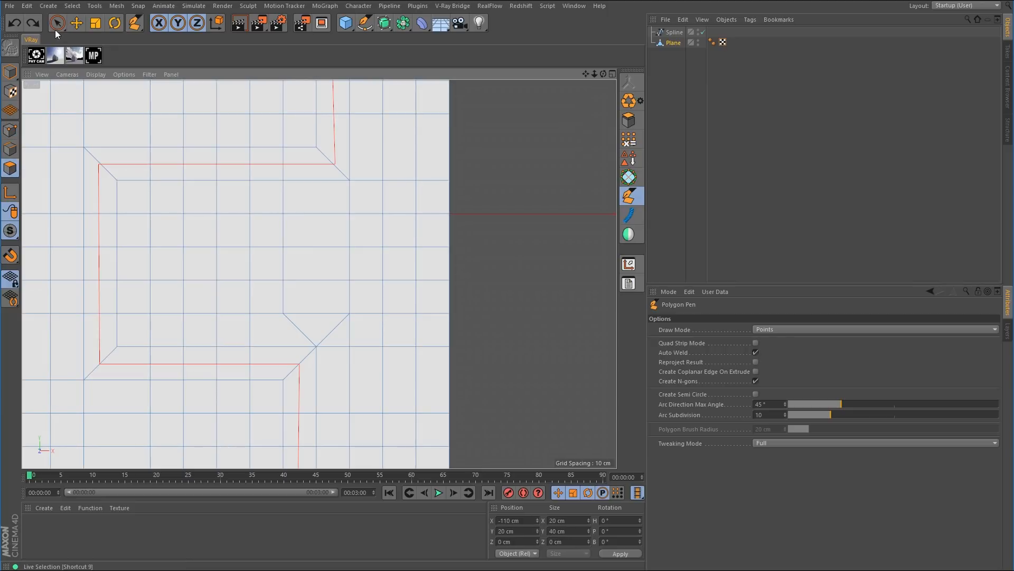
click(57, 23)
click(334, 327)
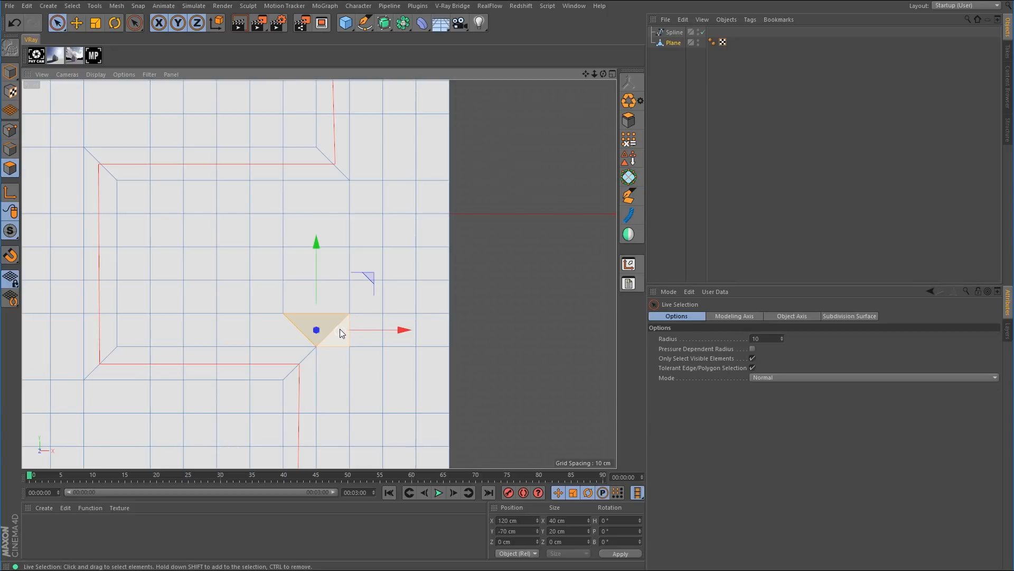
right_click(338, 327)
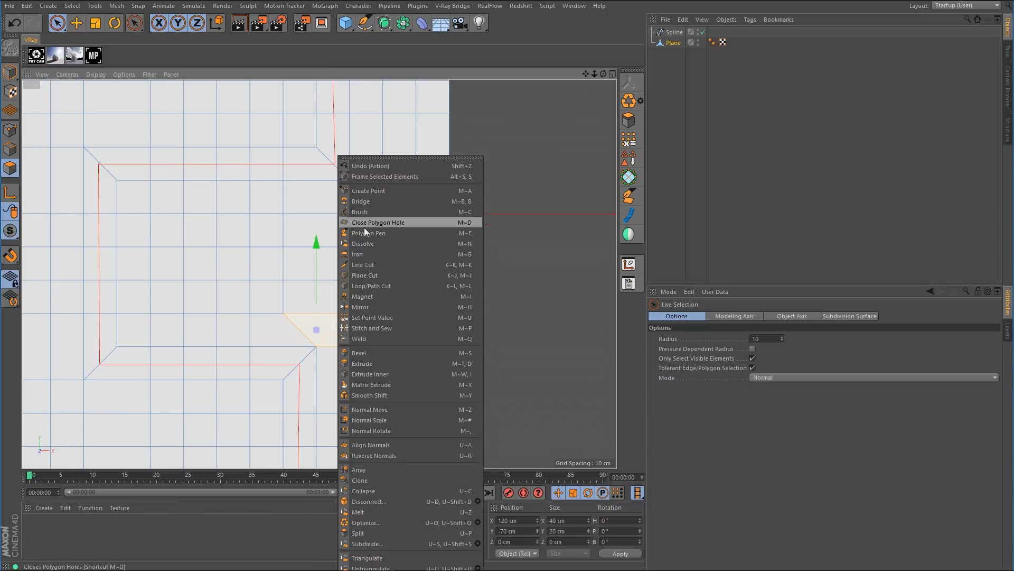
click(365, 243)
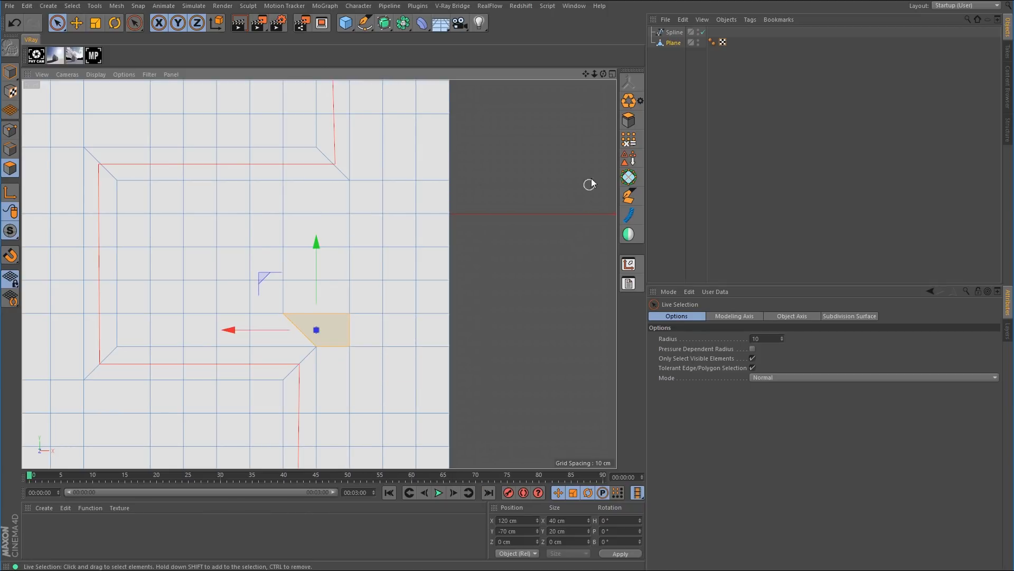
- Weld the extra points beside and above the spline's upper-right corner, out to the plane's right and top edges
drag(592, 74, 586, 214)
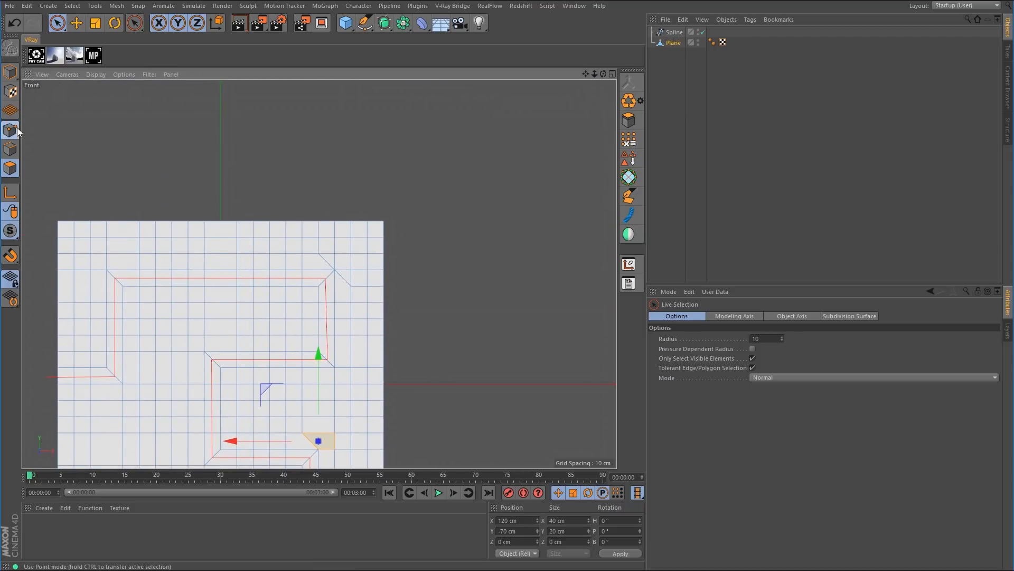
click(10, 130)
drag(595, 74, 650, 75)
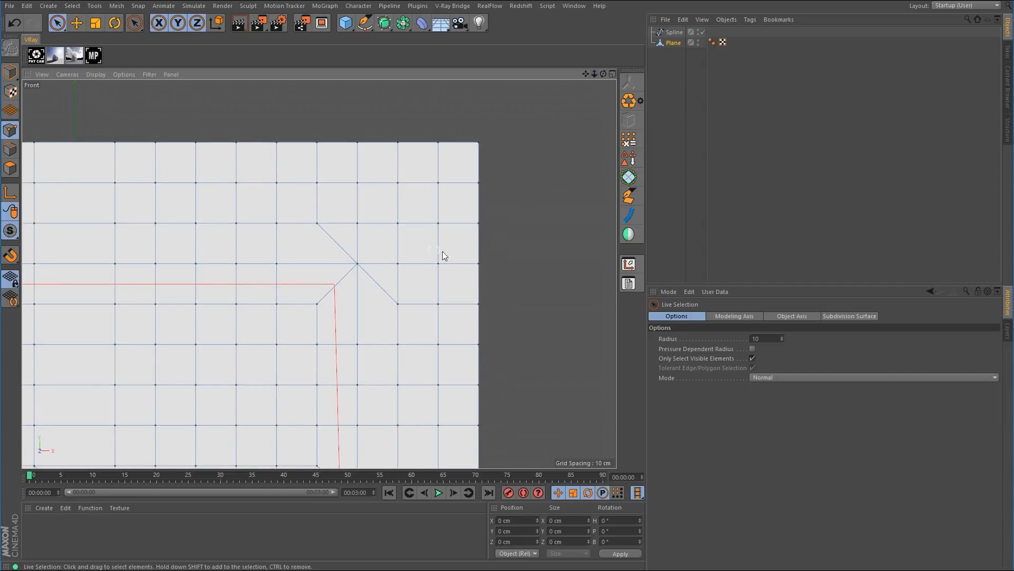
click(632, 195)
drag(403, 288, 400, 266)
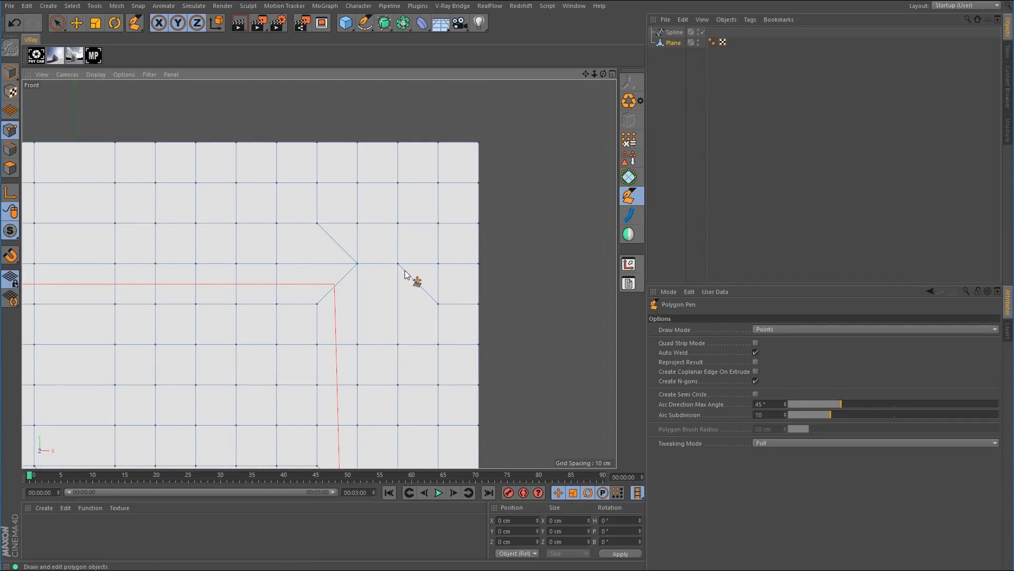
drag(439, 301, 478, 264)
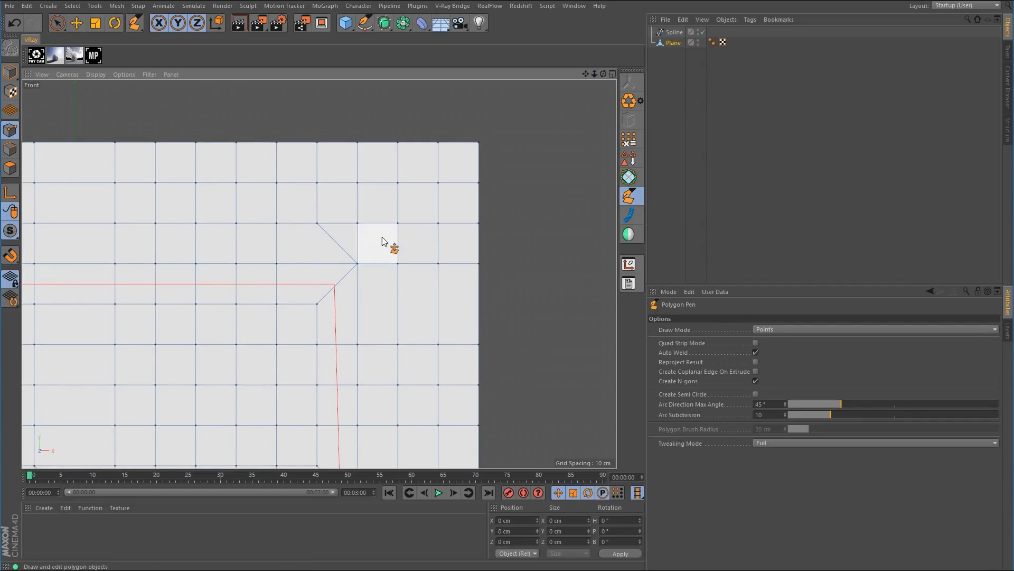
drag(319, 224, 361, 226)
drag(321, 186, 359, 185)
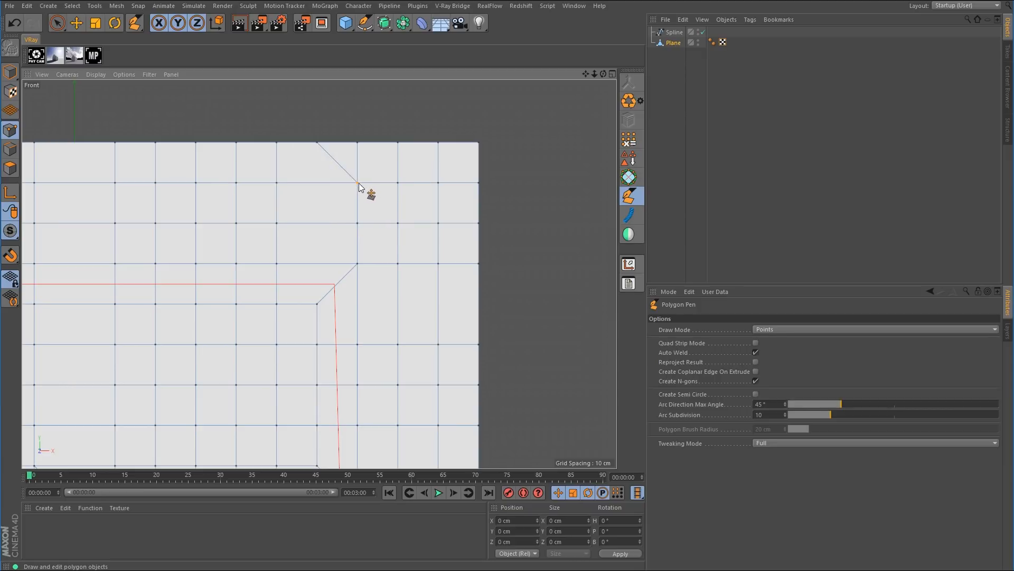
- Hide the spline and make a Loop/Path Cut from the plane's bottom edge that follows the turned edge flow
scroll(442, 296, down, 6)
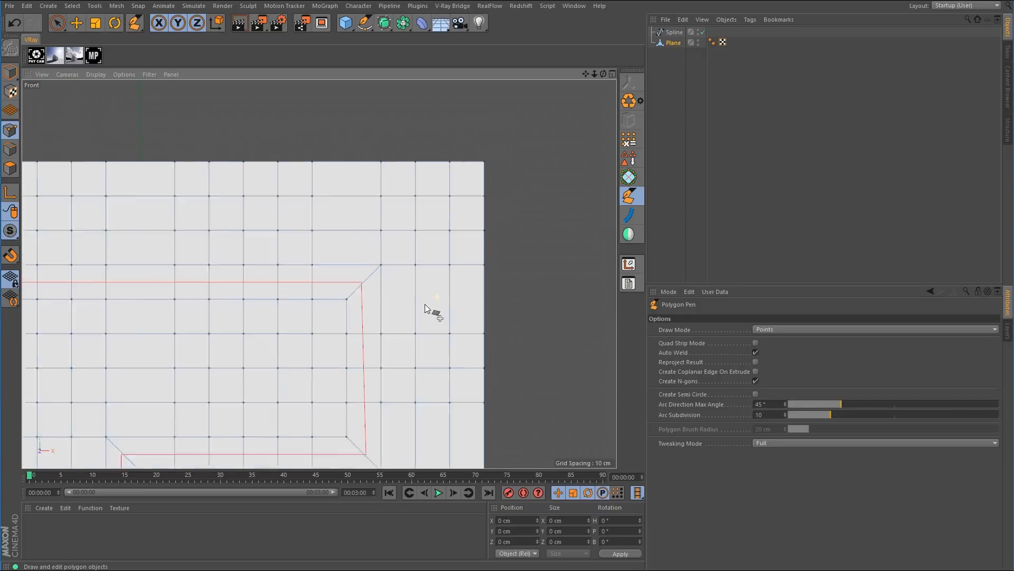
alt+middle_drag(384, 289, 380, 242)
scroll(350, 300, up, 3)
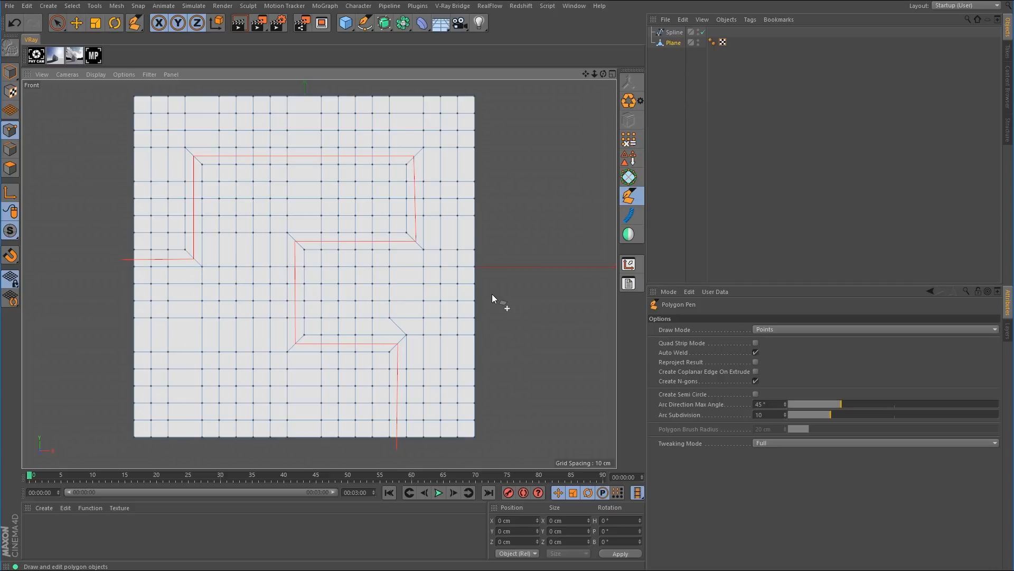
click(702, 32)
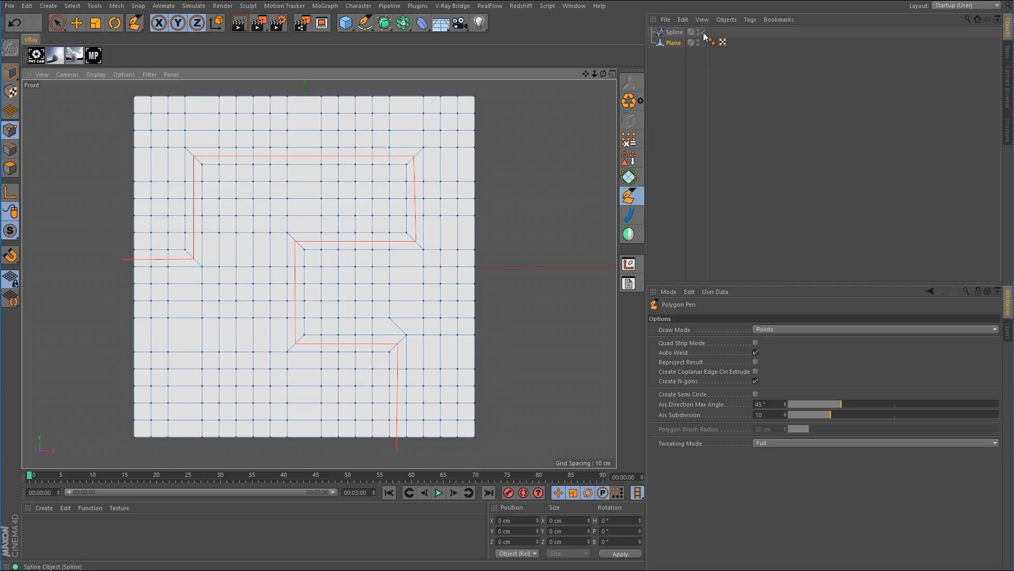
right_click(530, 247)
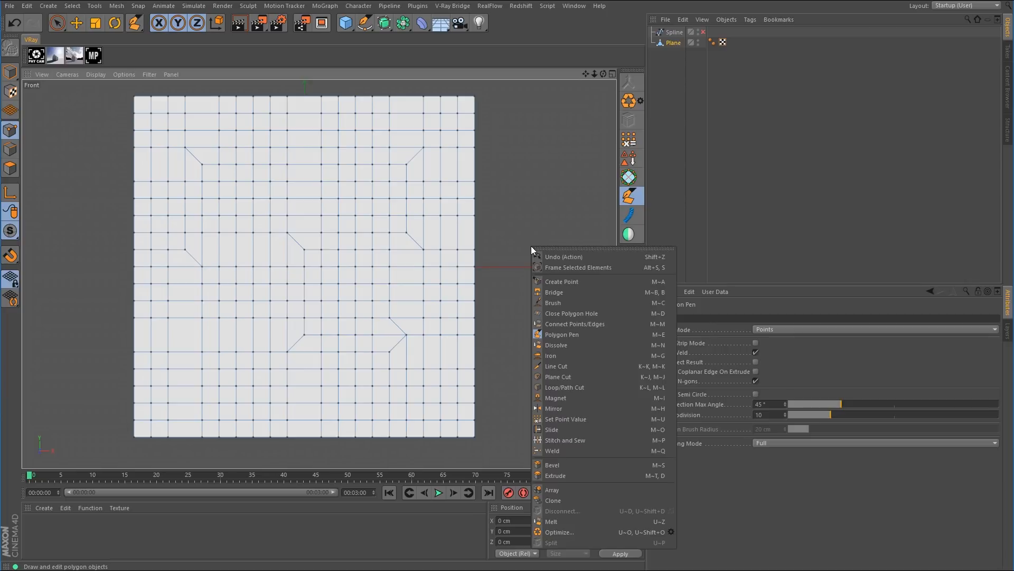
click(554, 386)
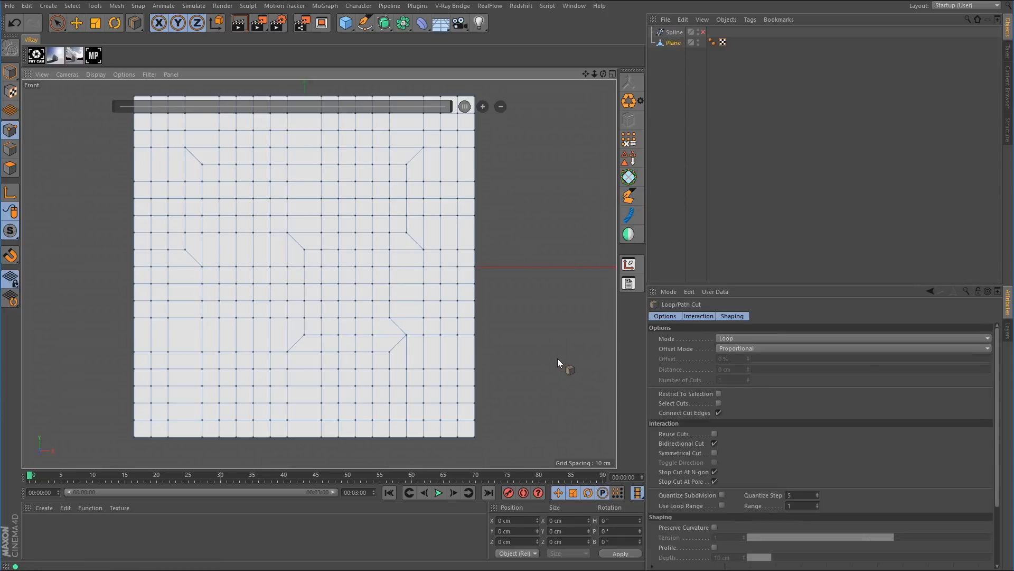
click(397, 435)
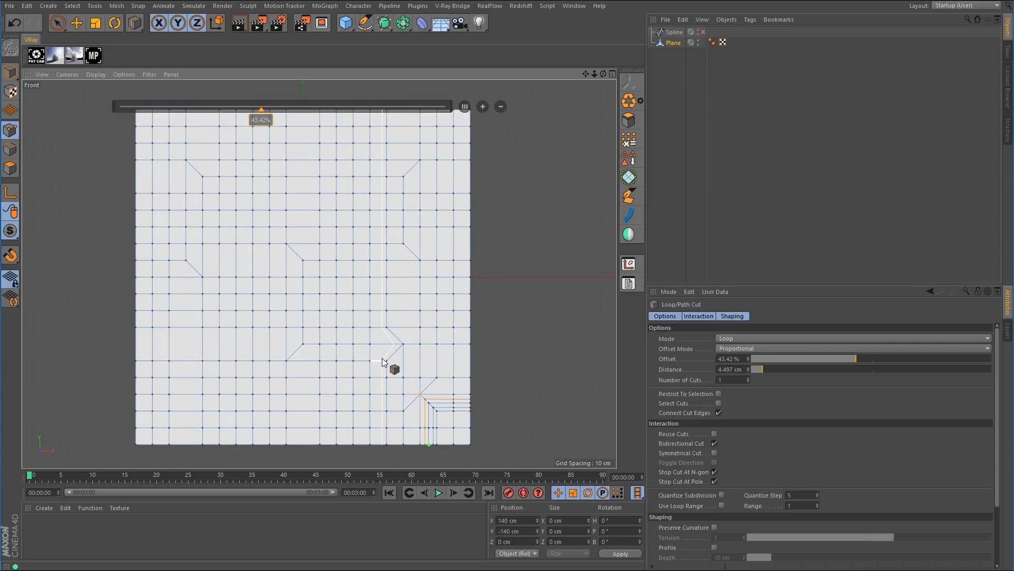